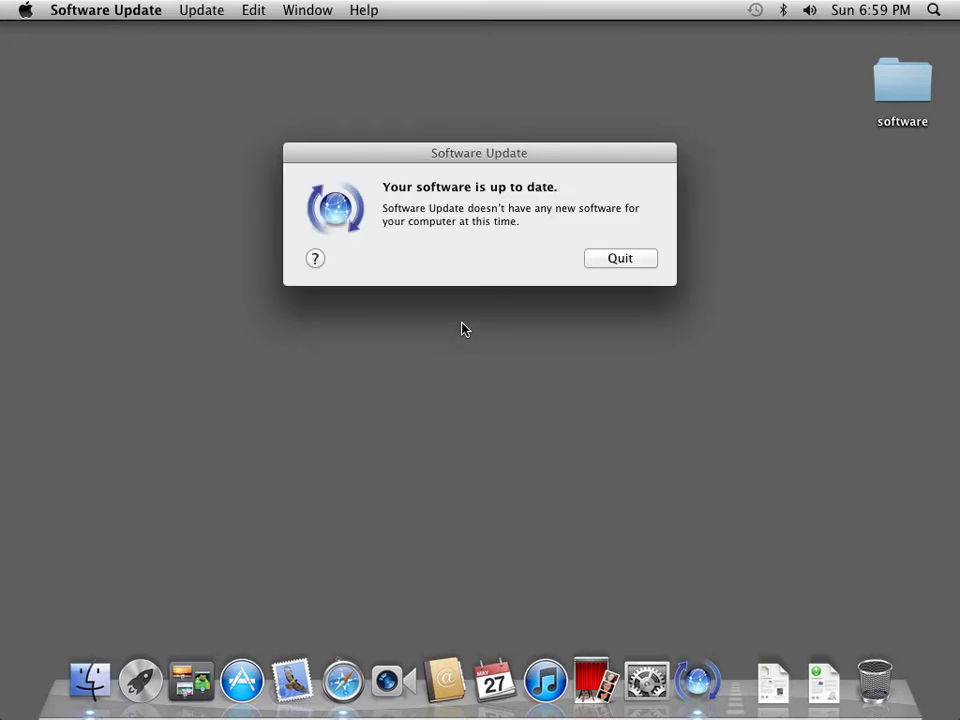
Quit Software Update once it reports the software is up to date.
{"action": "left_click", "coordinate": [634, 262]}
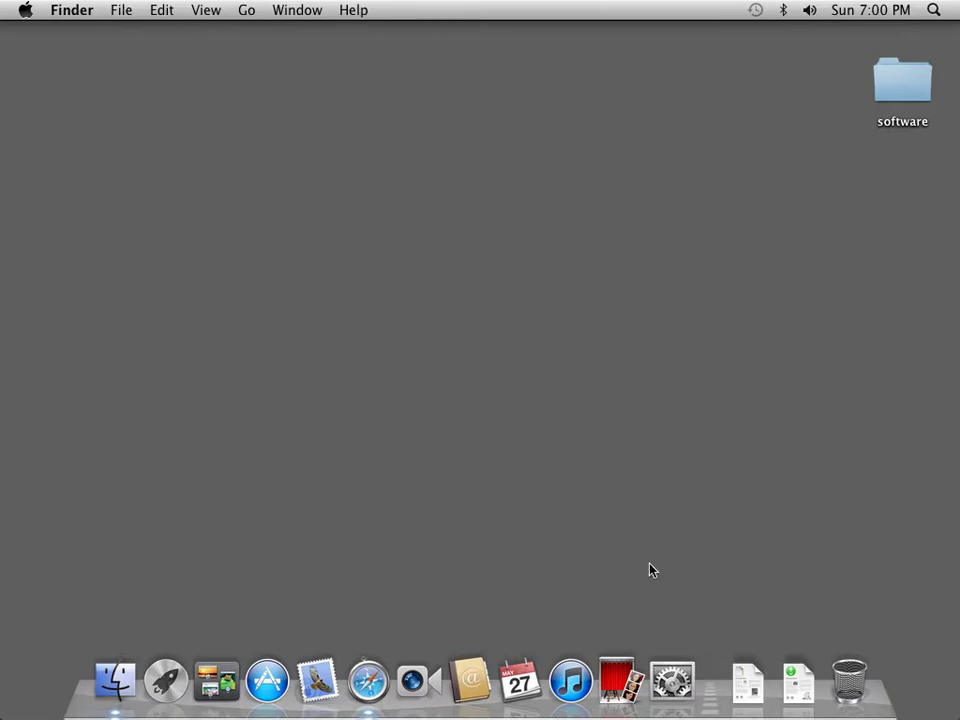
Look at the Users & Groups settings in System Preferences, then close it.
{"action": "left_click", "coordinate": [672, 680]}
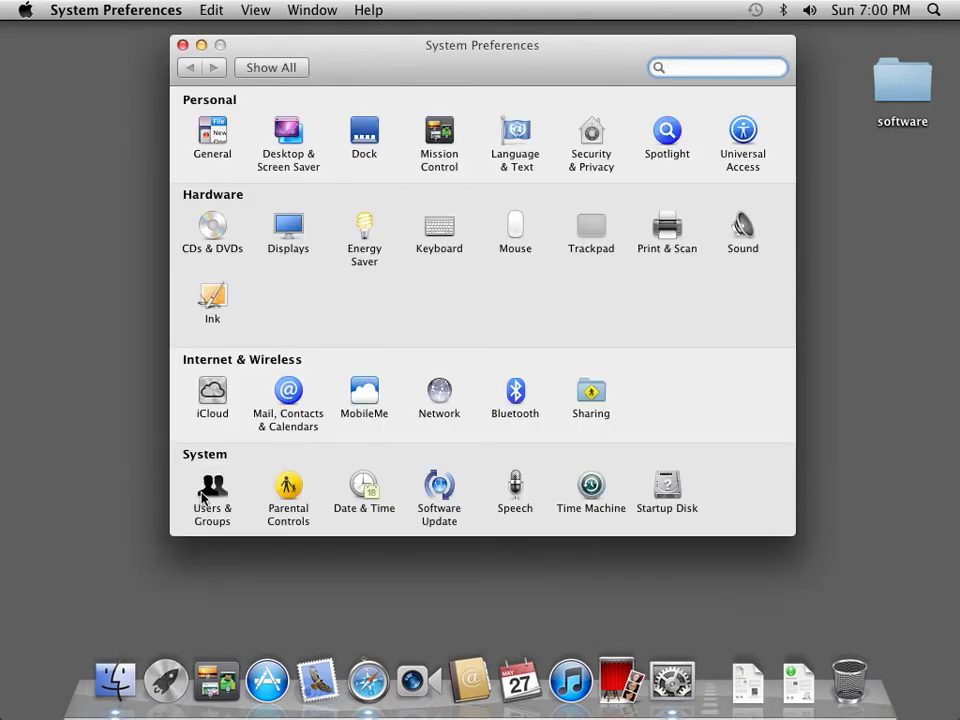
{"action": "left_click", "coordinate": [209, 489]}
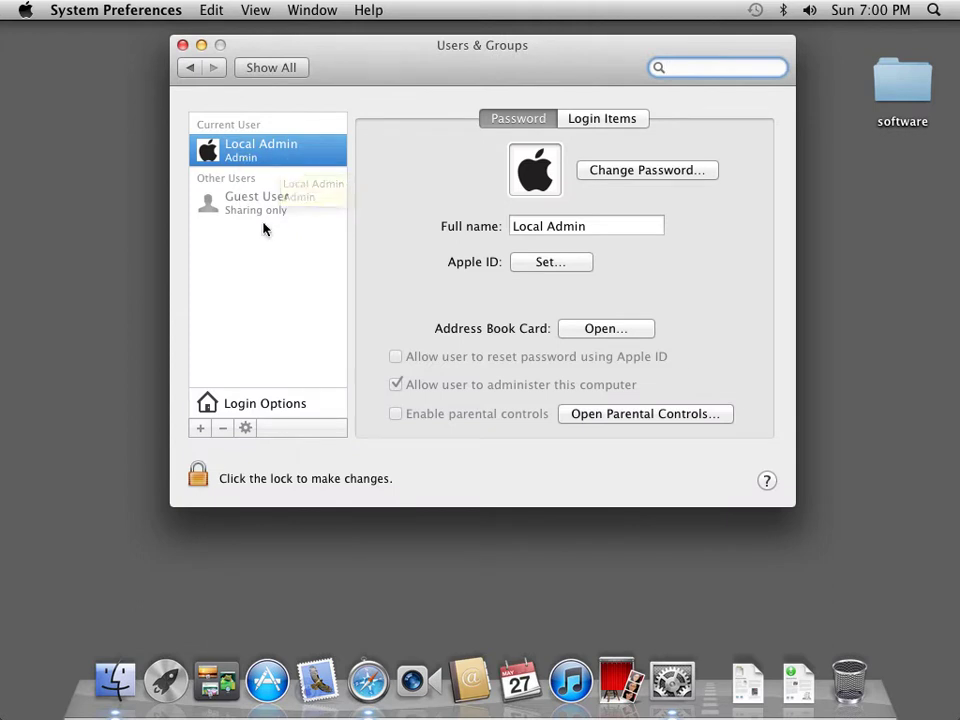
{"action": "left_click", "coordinate": [182, 45]}
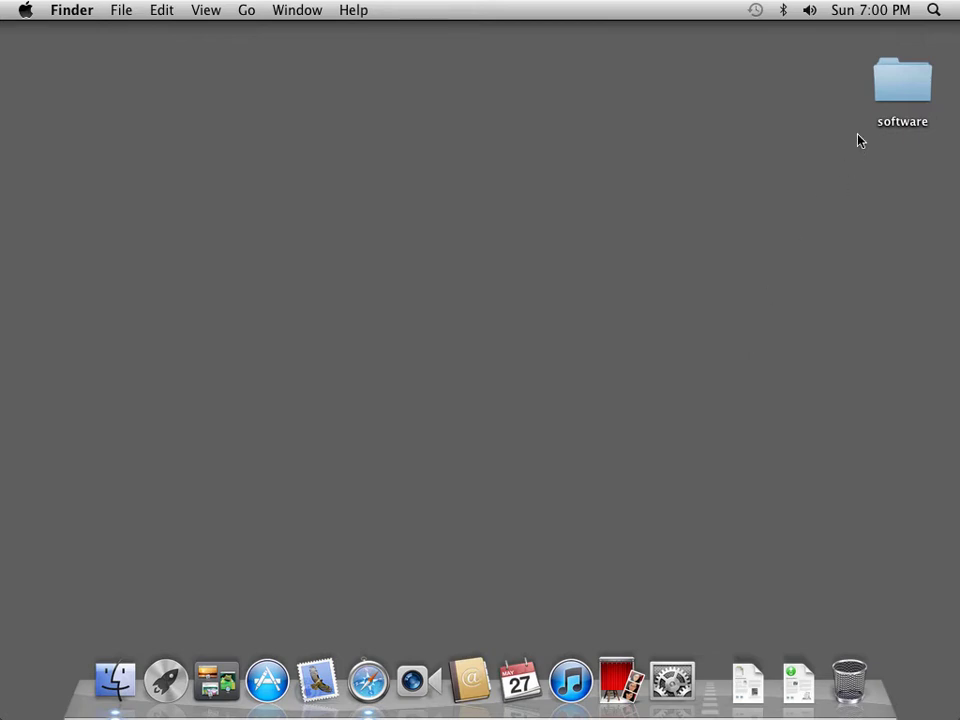
Set the menu bar clock to 24-hour time with the date shown.
{"action": "left_click", "coordinate": [880, 15]}
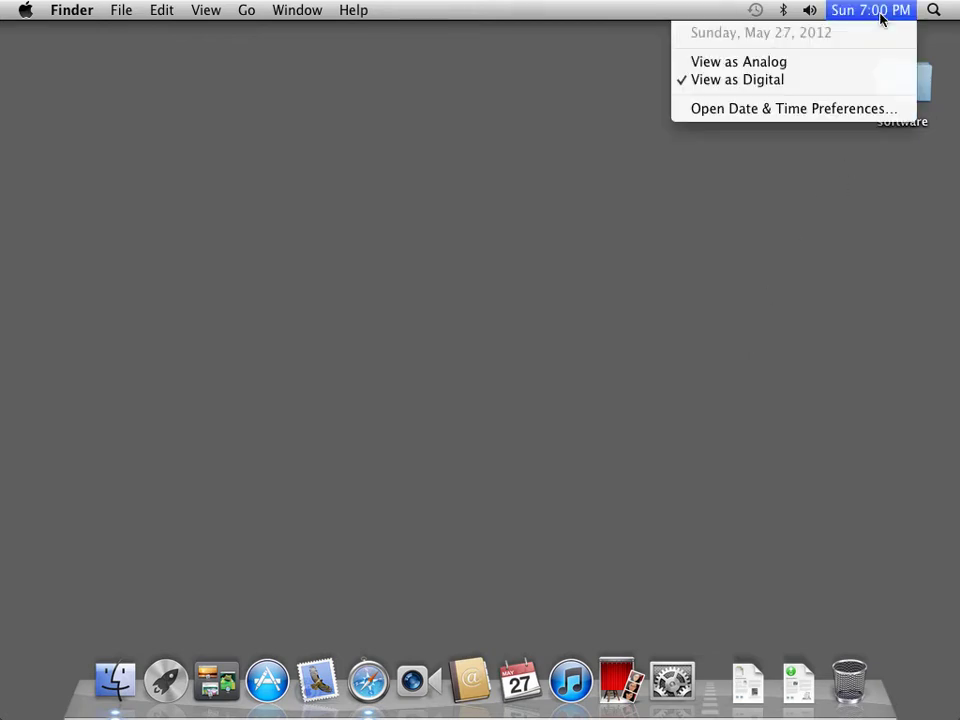
{"action": "left_click", "coordinate": [842, 107]}
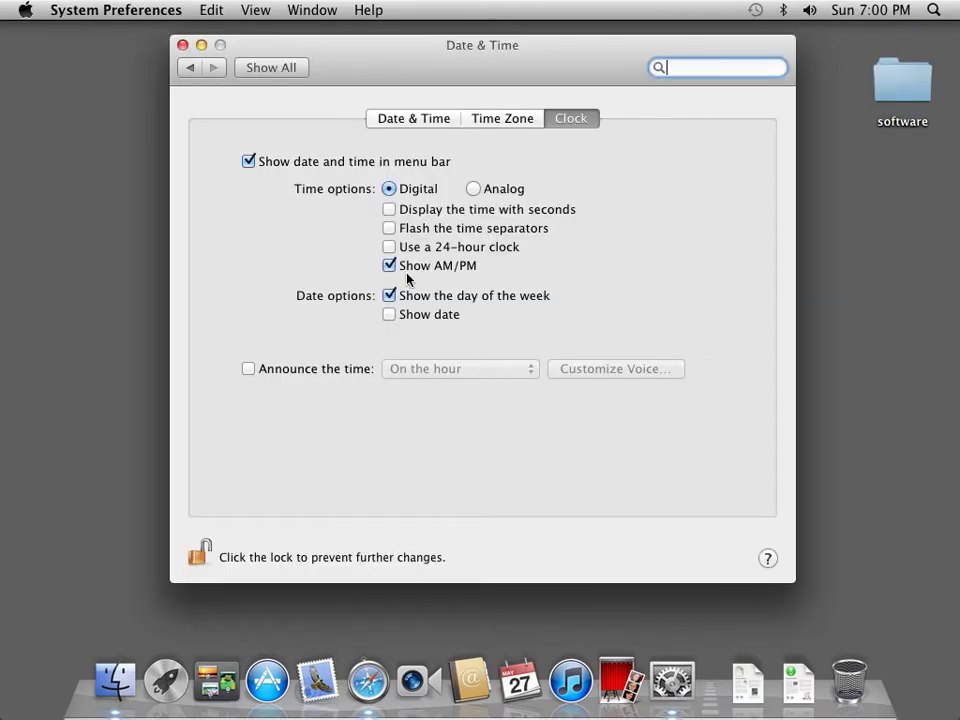
{"action": "left_click", "coordinate": [389, 248]}
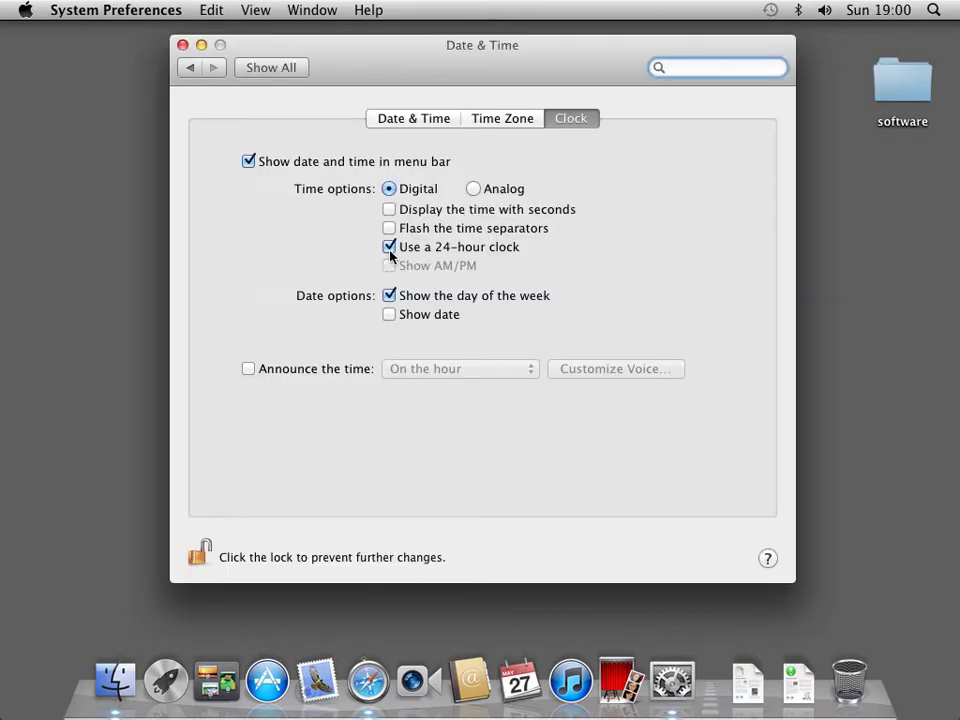
{"action": "left_click", "coordinate": [390, 315]}
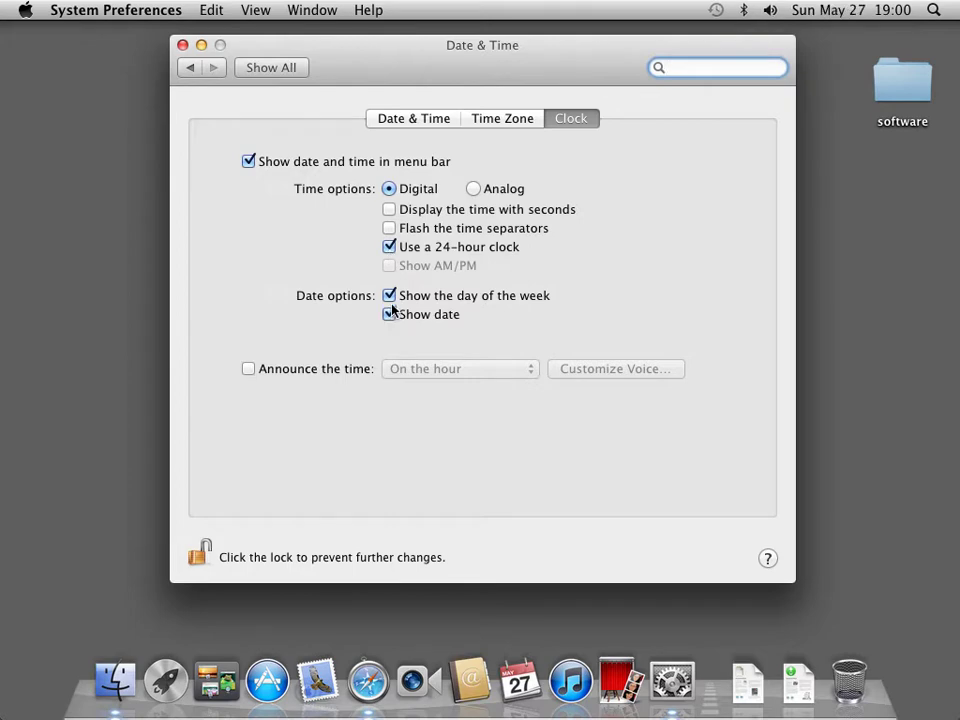
{"action": "left_click", "coordinate": [292, 67]}
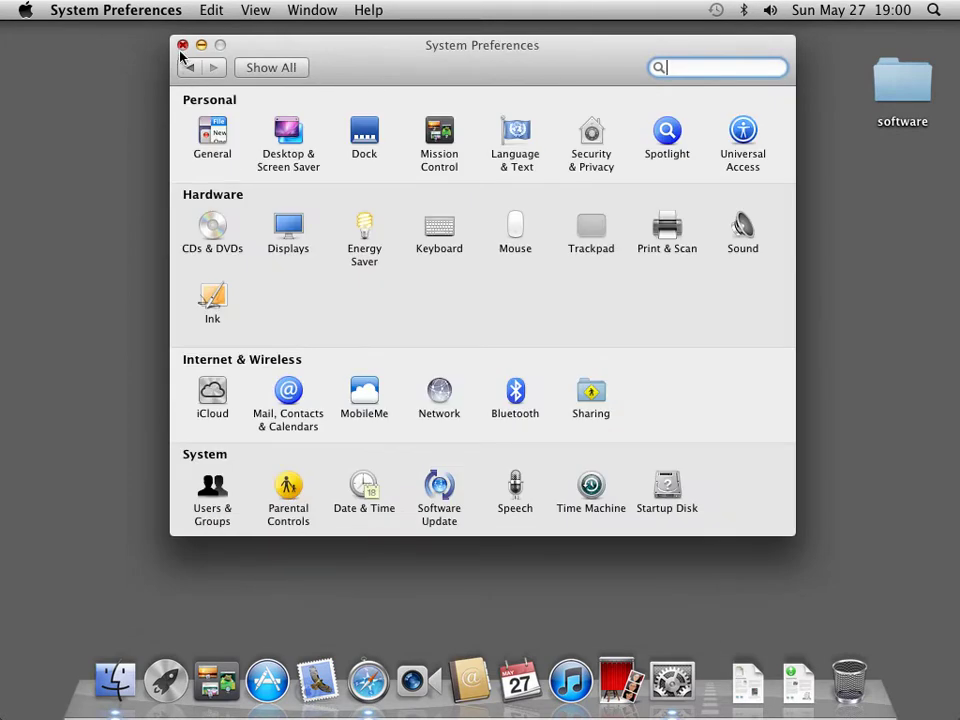
{"action": "left_click", "coordinate": [182, 46]}
{"action": "left_click", "coordinate": [78, 14]}
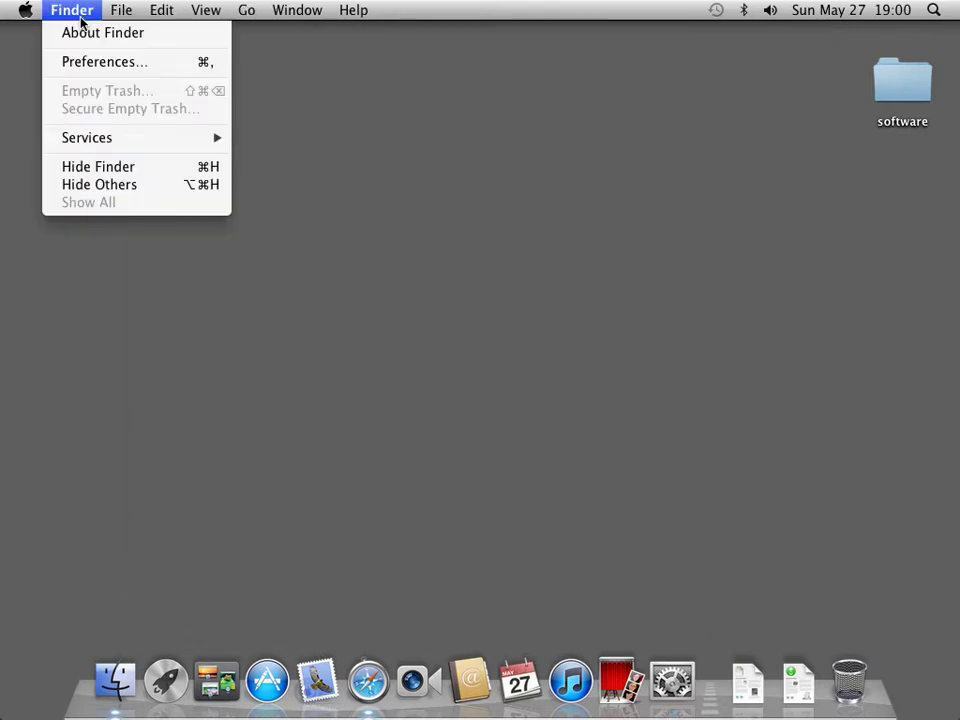
{"action": "left_click", "coordinate": [84, 62]}
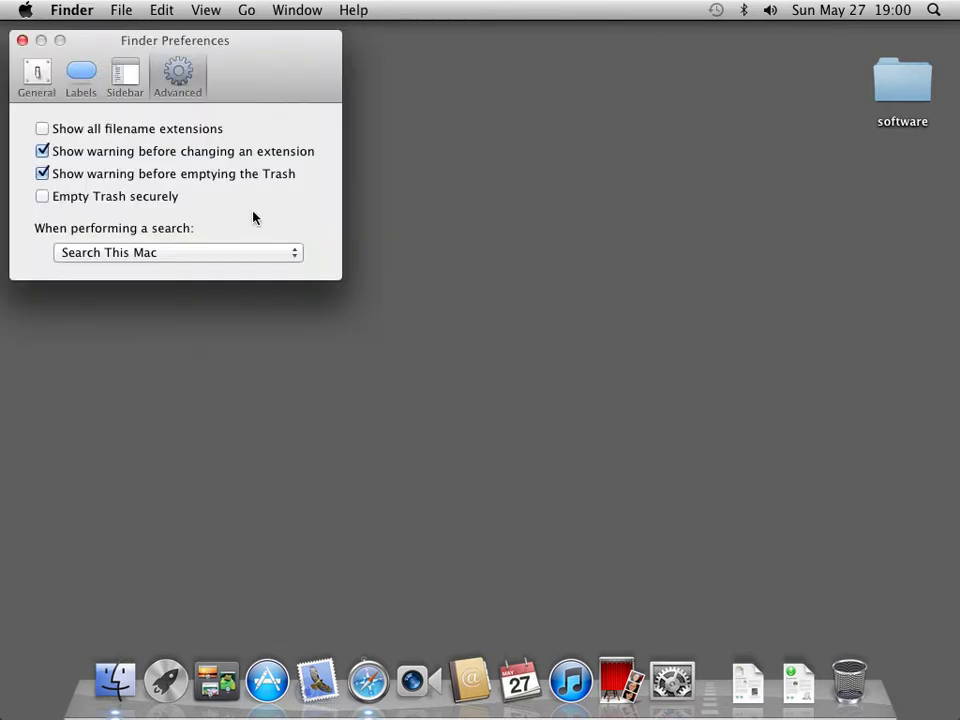
{"action": "left_click", "coordinate": [42, 128]}
{"action": "left_click", "coordinate": [110, 88]}
{"action": "left_click", "coordinate": [51, 320]}
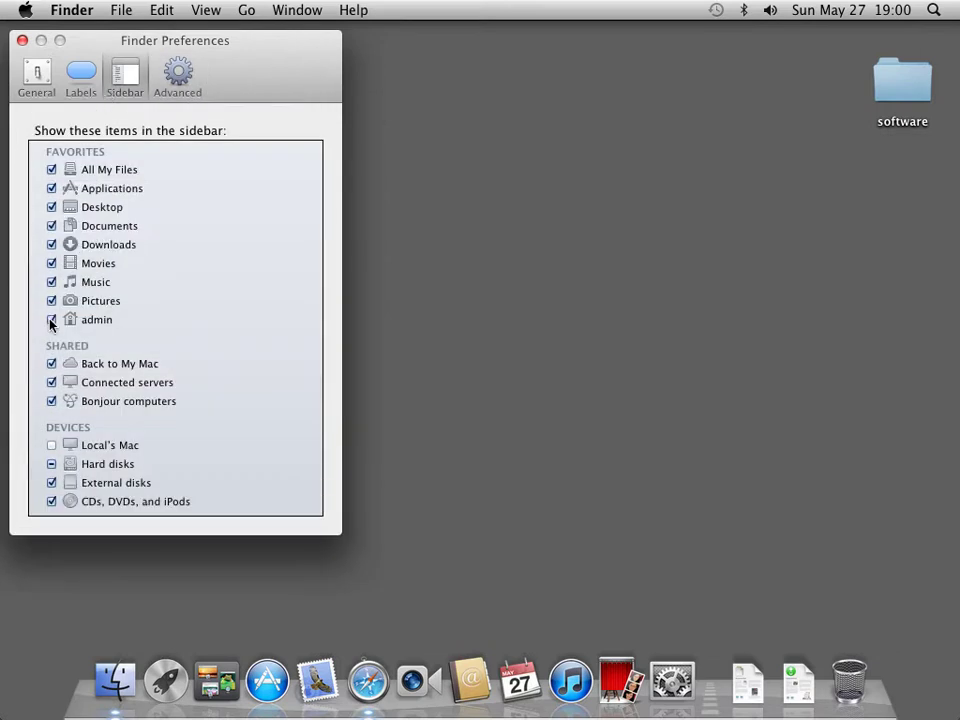
{"action": "left_click", "coordinate": [51, 445]}
Make new Finder windows open at Macintosh HD and close Finder Preferences.
{"action": "left_click", "coordinate": [36, 85]}
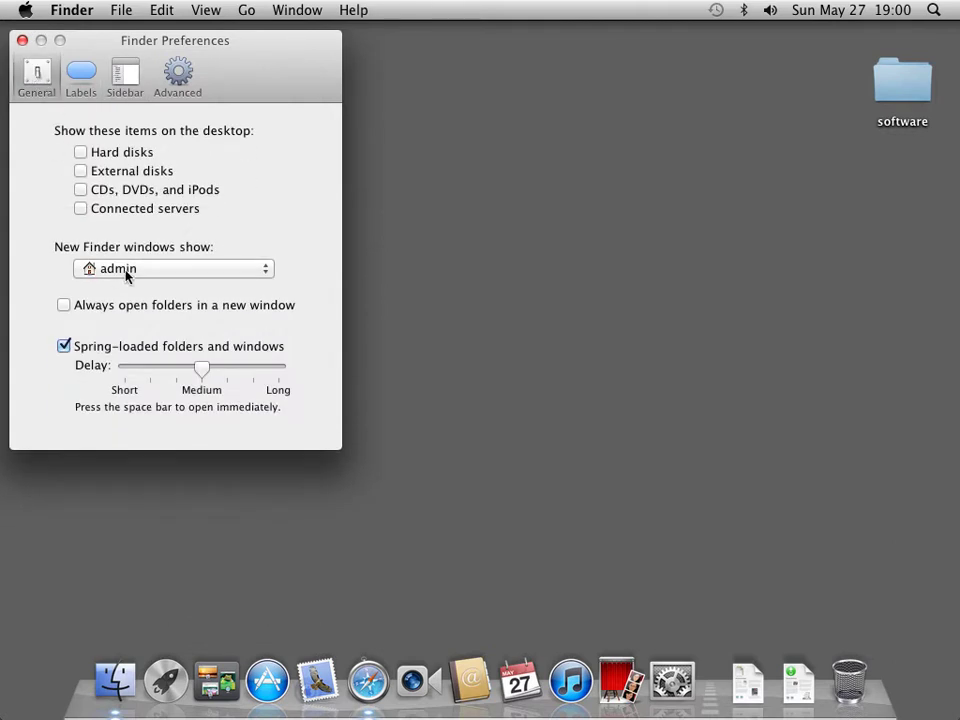
{"action": "left_click", "coordinate": [127, 270]}
{"action": "left_click", "coordinate": [143, 242]}
{"action": "left_click", "coordinate": [23, 41]}
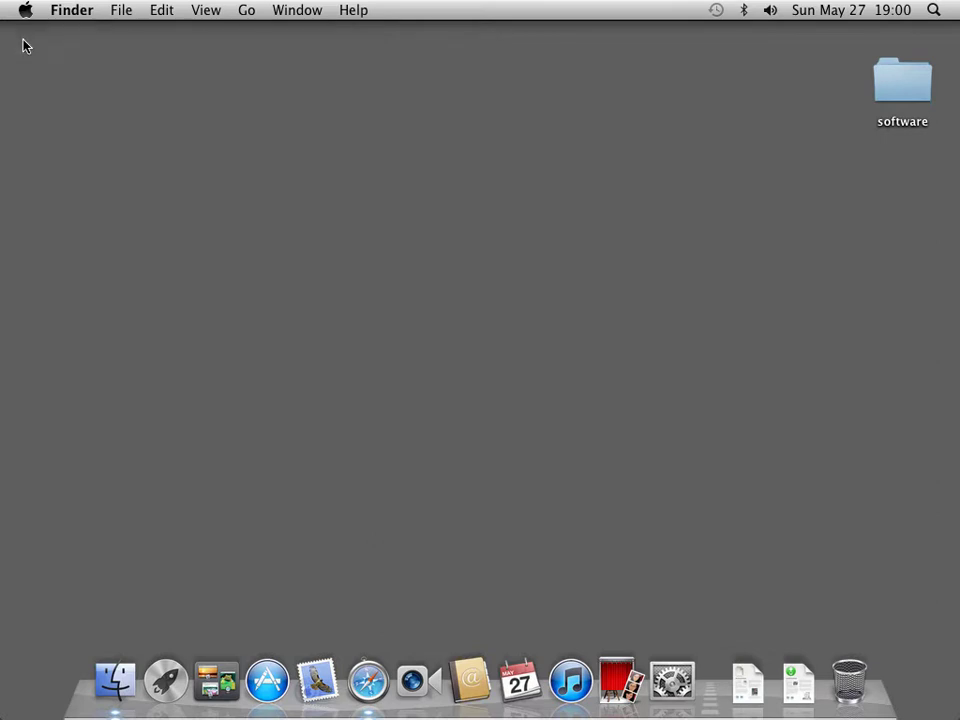
Remove Photo Booth, iTunes, iCal, Address Book, FaceTime, Mail and App Store from the Dock, then view the software folder.
{"action": "left_click", "coordinate": [115, 680]}
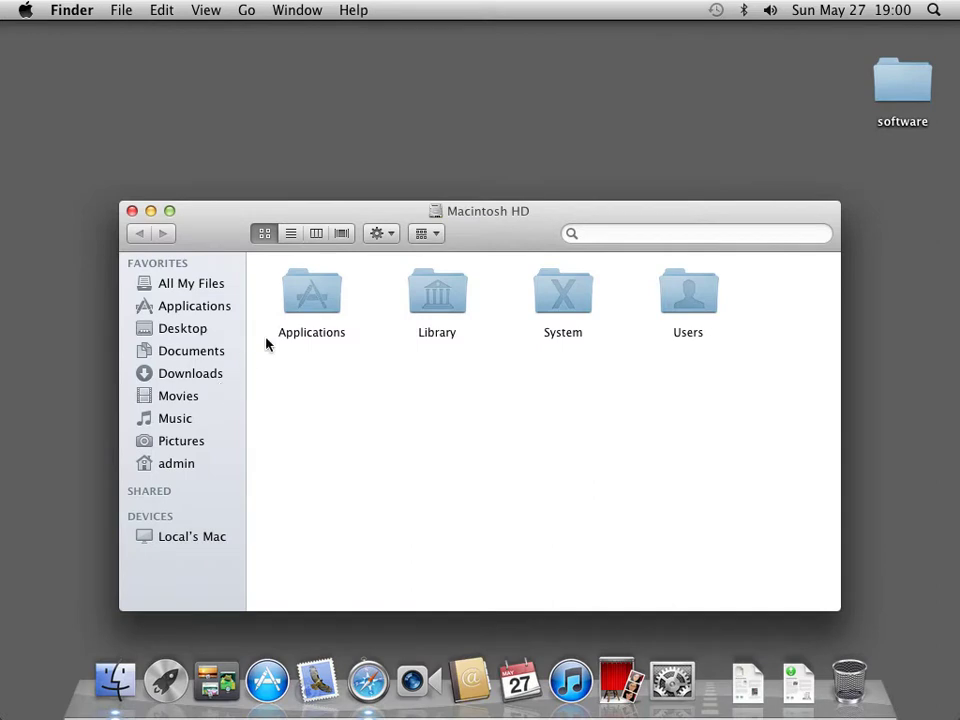
{"action": "left_click", "coordinate": [132, 211]}
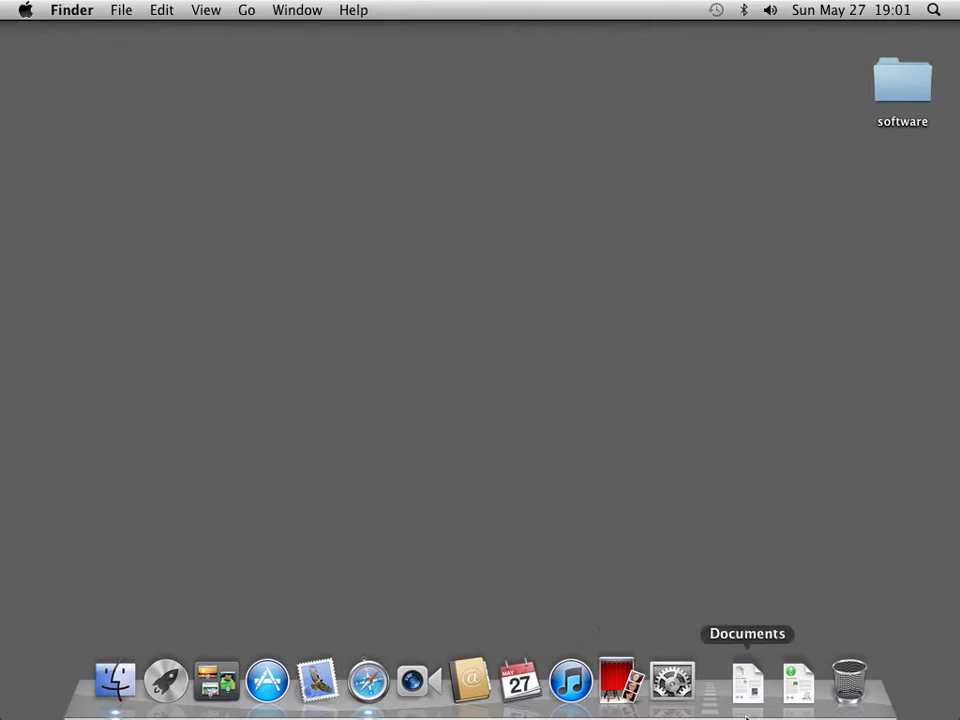
{"action": "left_click_drag", "start_coordinate": [617, 682], "coordinate": [576, 548]}
{"action": "left_click_drag", "start_coordinate": [566, 680], "coordinate": [596, 606]}
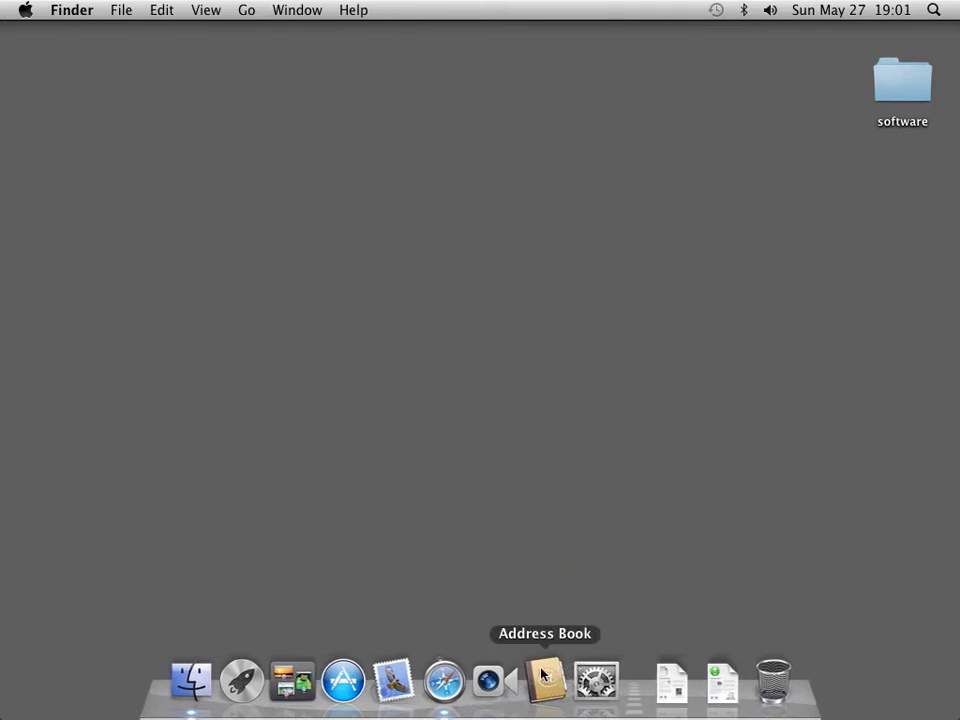
{"action": "left_click_drag", "start_coordinate": [543, 676], "coordinate": [566, 530]}
{"action": "left_click_drag", "start_coordinate": [514, 681], "coordinate": [559, 497]}
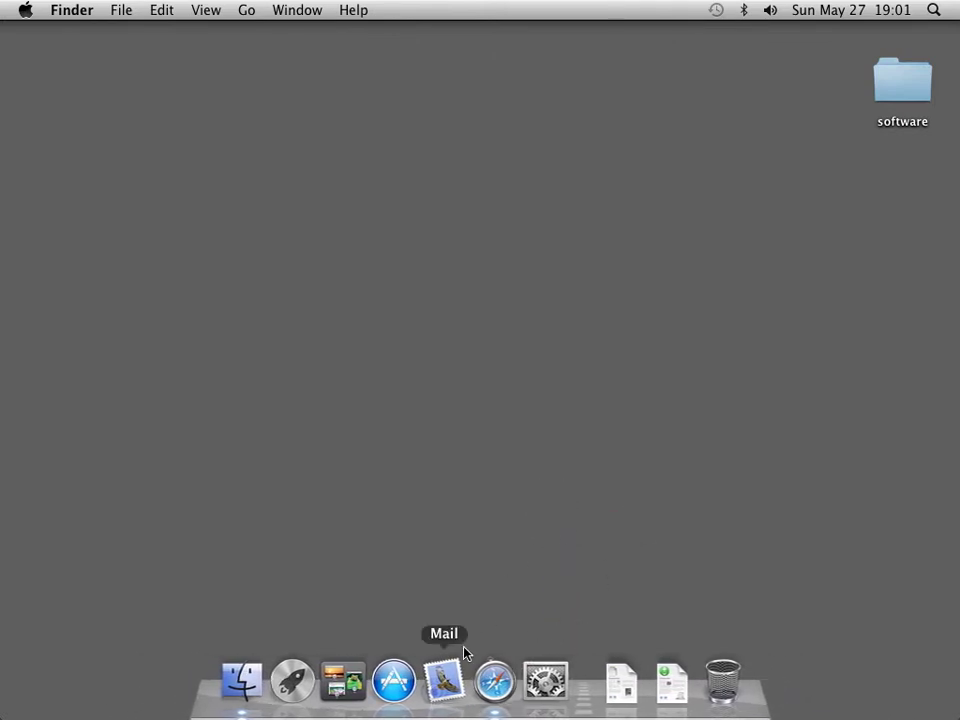
{"action": "left_click_drag", "start_coordinate": [463, 652], "coordinate": [467, 590]}
{"action": "left_click_drag", "start_coordinate": [420, 681], "coordinate": [450, 578]}
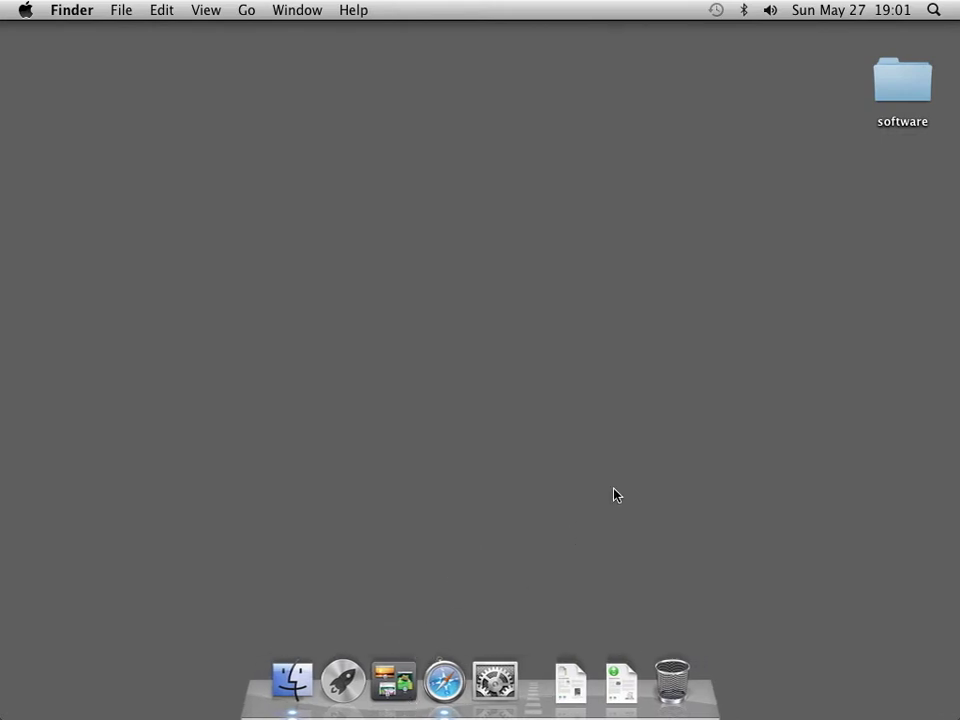
{"action": "double_click", "coordinate": [913, 99]}
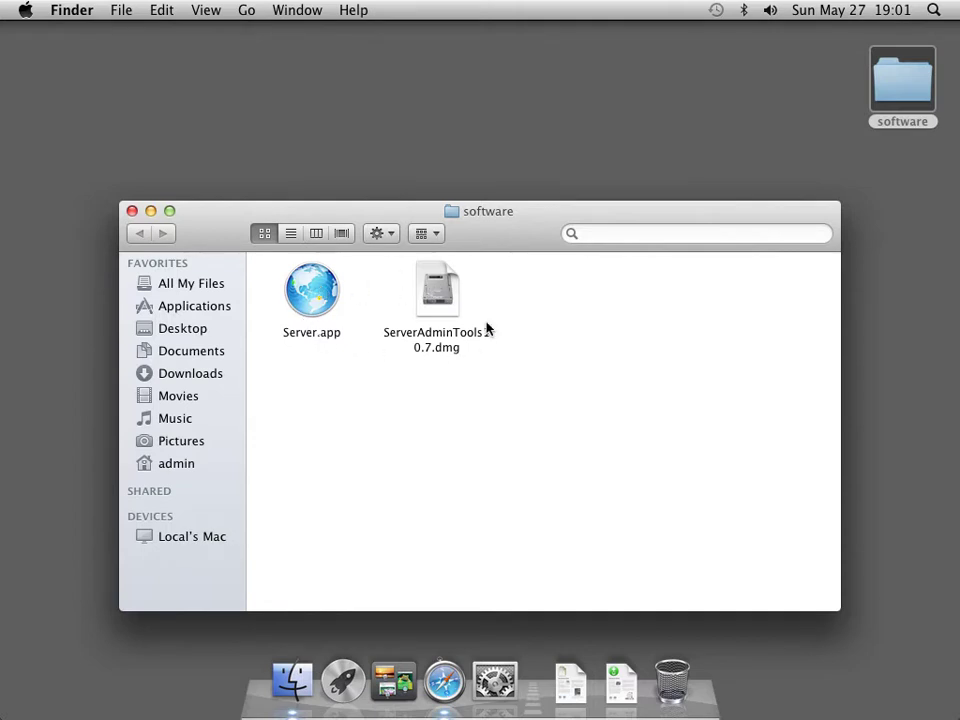
{"action": "left_click", "coordinate": [132, 211]}
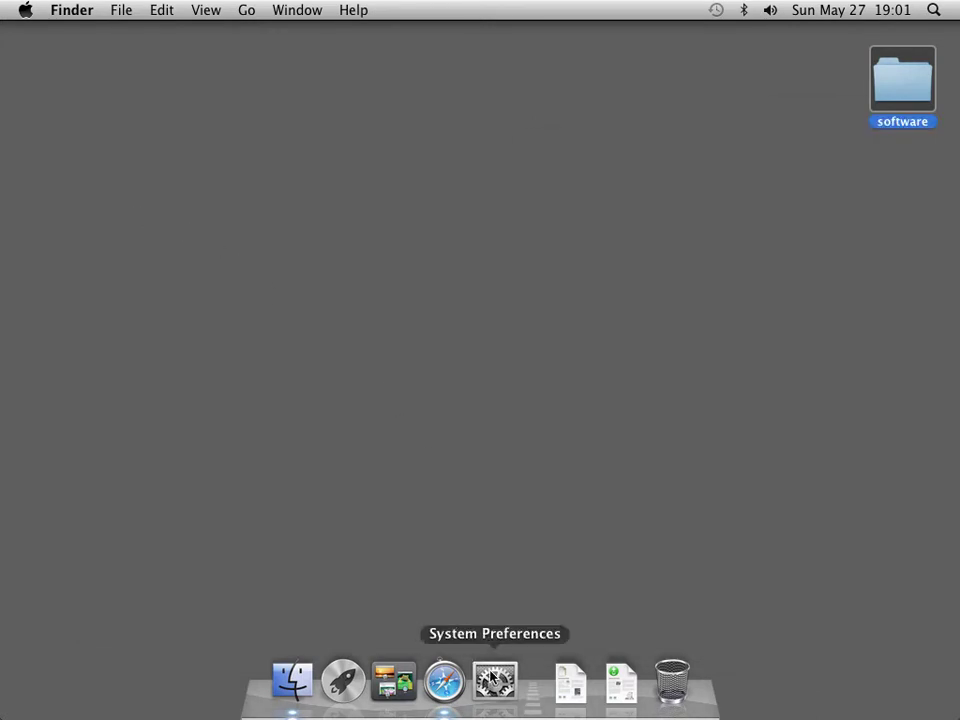
Set Ethernet to manual IPv4 192.168.1.50, mask 255.255.255.0, router 192.168.1.1.
{"action": "left_click", "coordinate": [494, 679]}
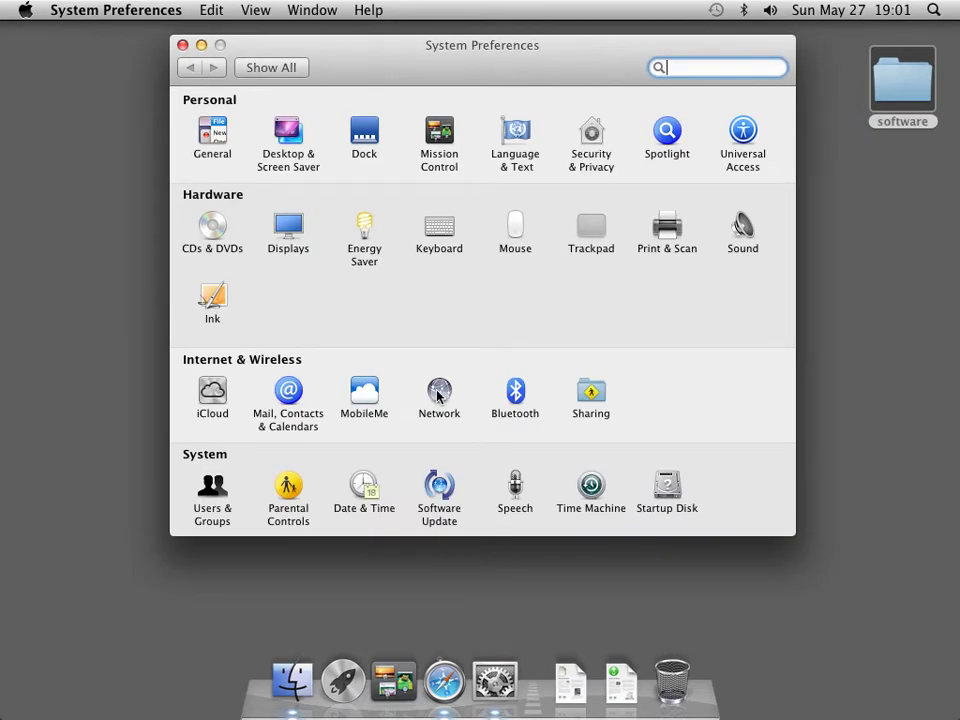
{"action": "left_click", "coordinate": [439, 392]}
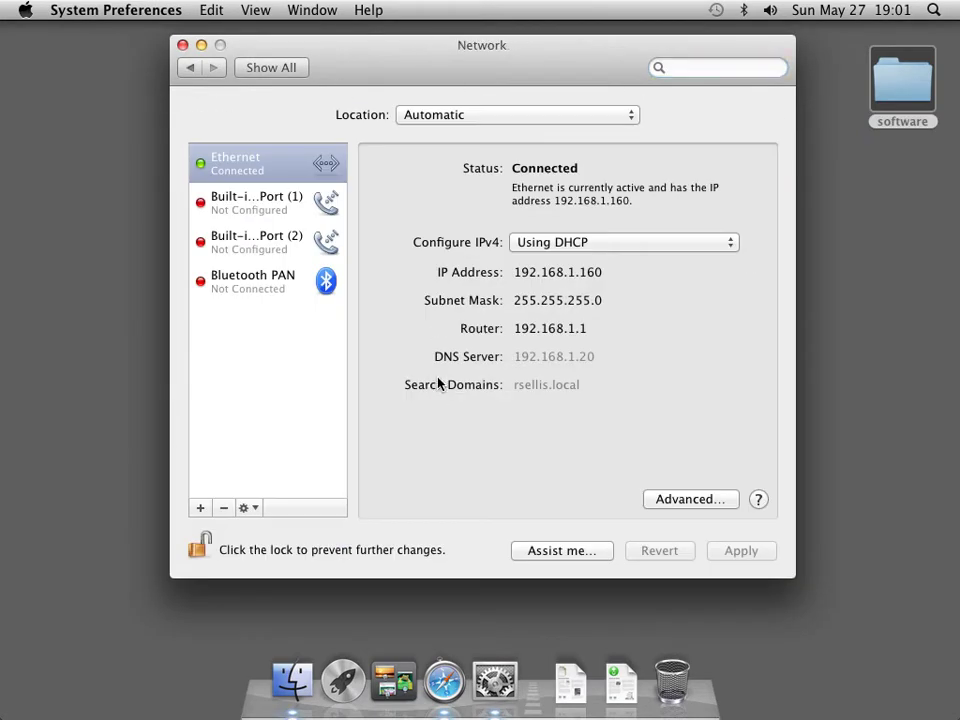
{"action": "left_click", "coordinate": [716, 249]}
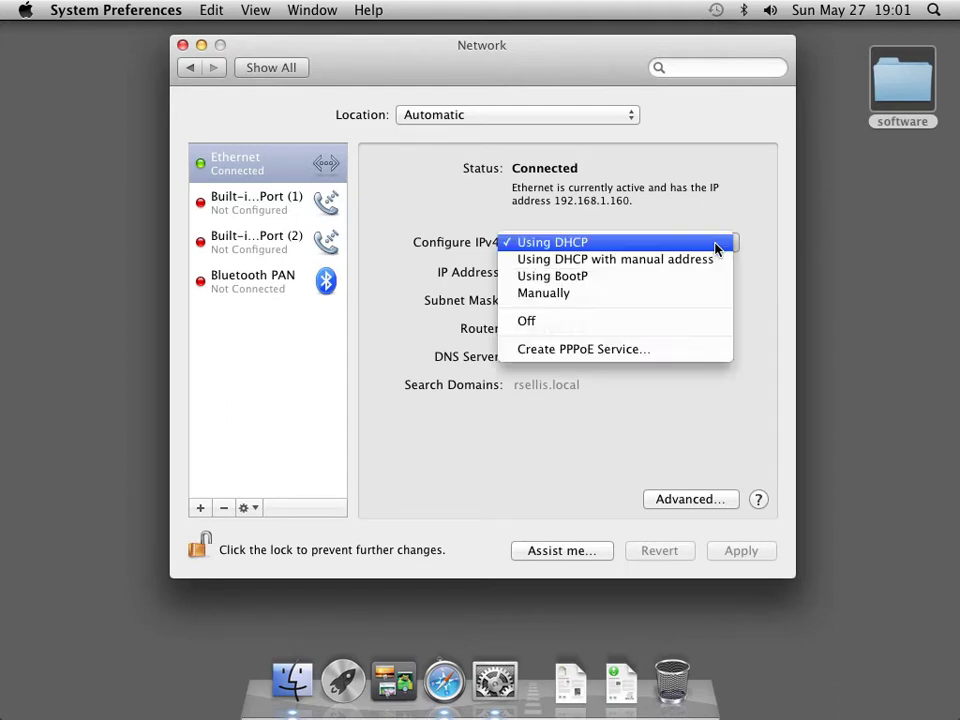
{"action": "left_click", "coordinate": [702, 292]}
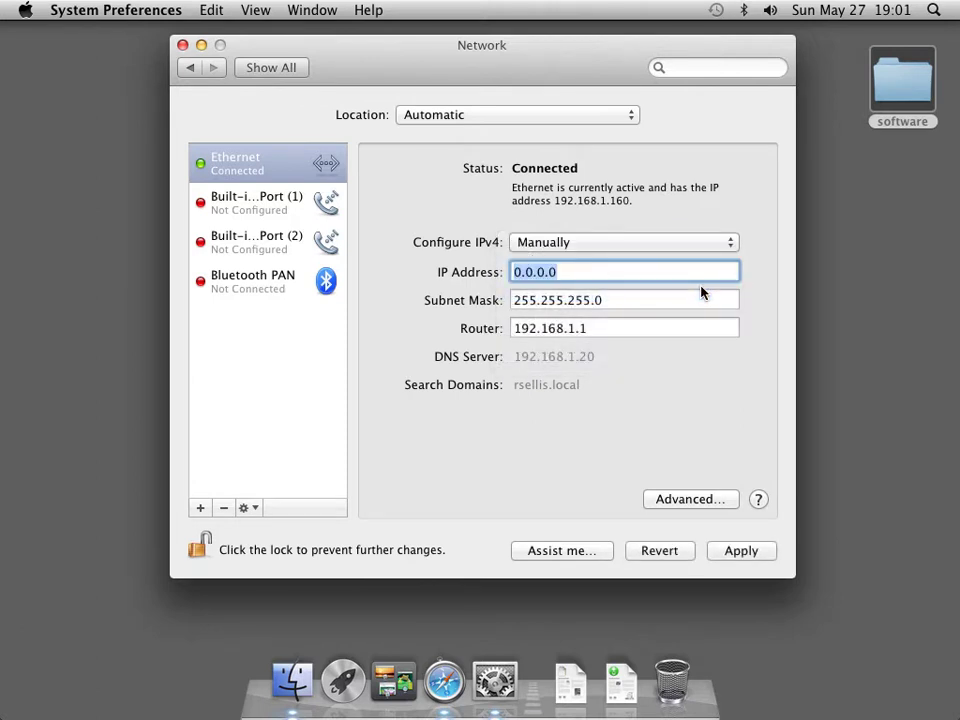
{"action": "type", "text": "192.1"}
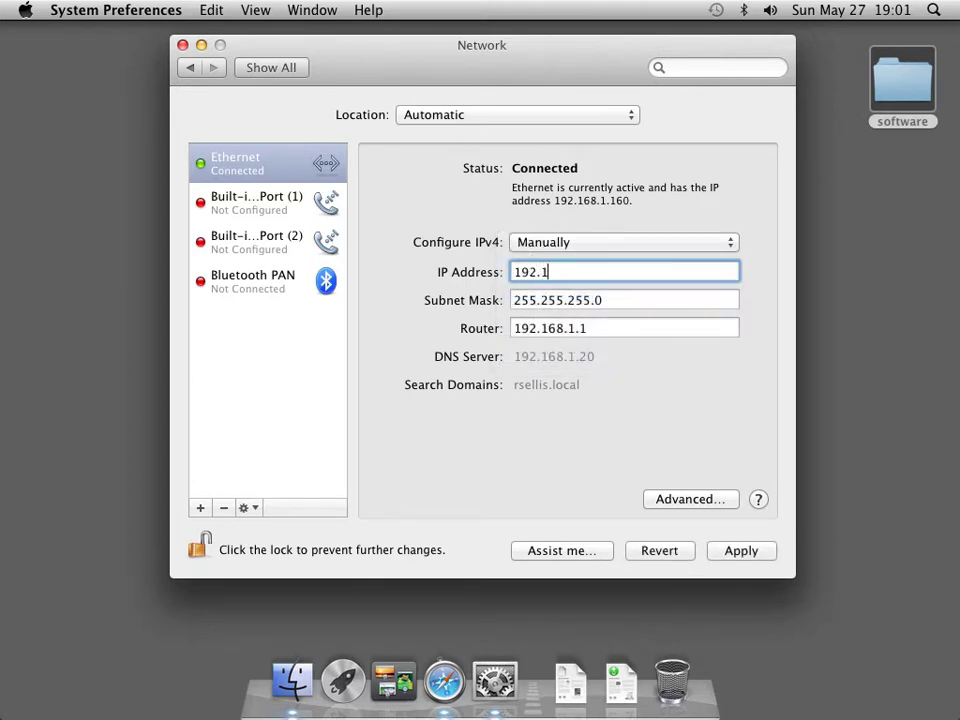
{"action": "type", "text": "68.1.50/24"}
{"action": "key", "text": "Tab"}
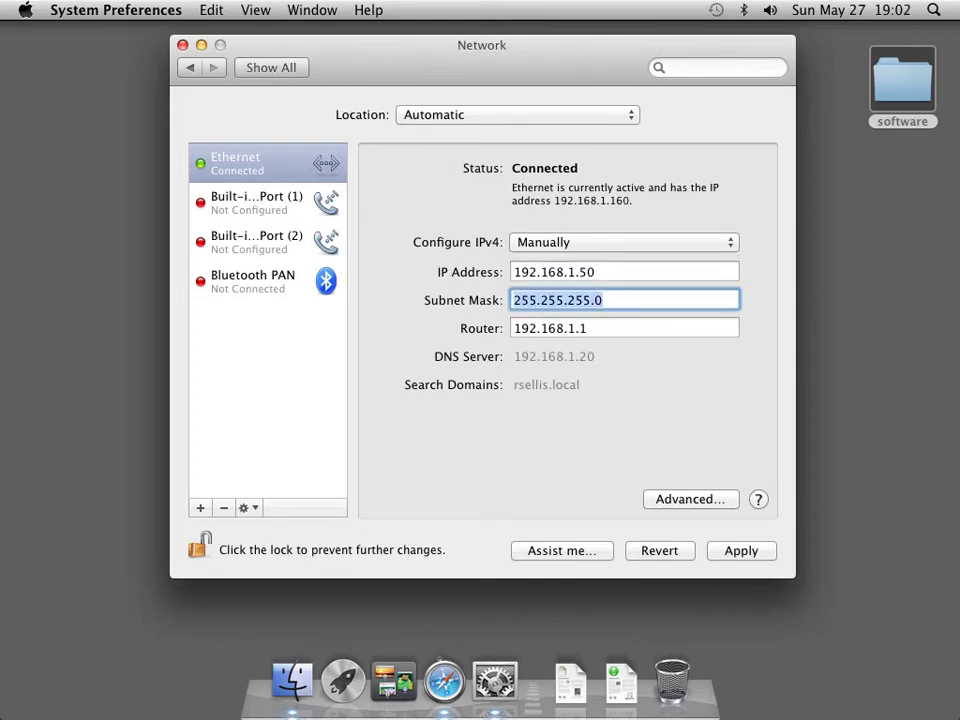
{"action": "key", "text": "Tab"}
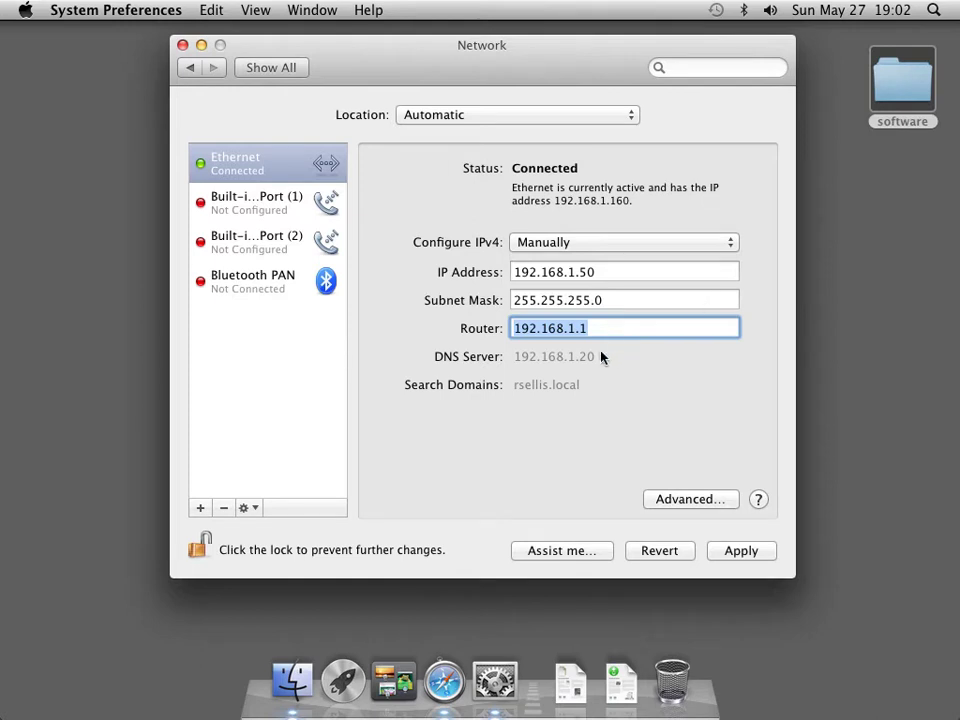
Add 192.168.1.20 as the Ethernet DNS server and apply the network settings.
{"action": "left_click", "coordinate": [689, 500]}
{"action": "left_click", "coordinate": [390, 146]}
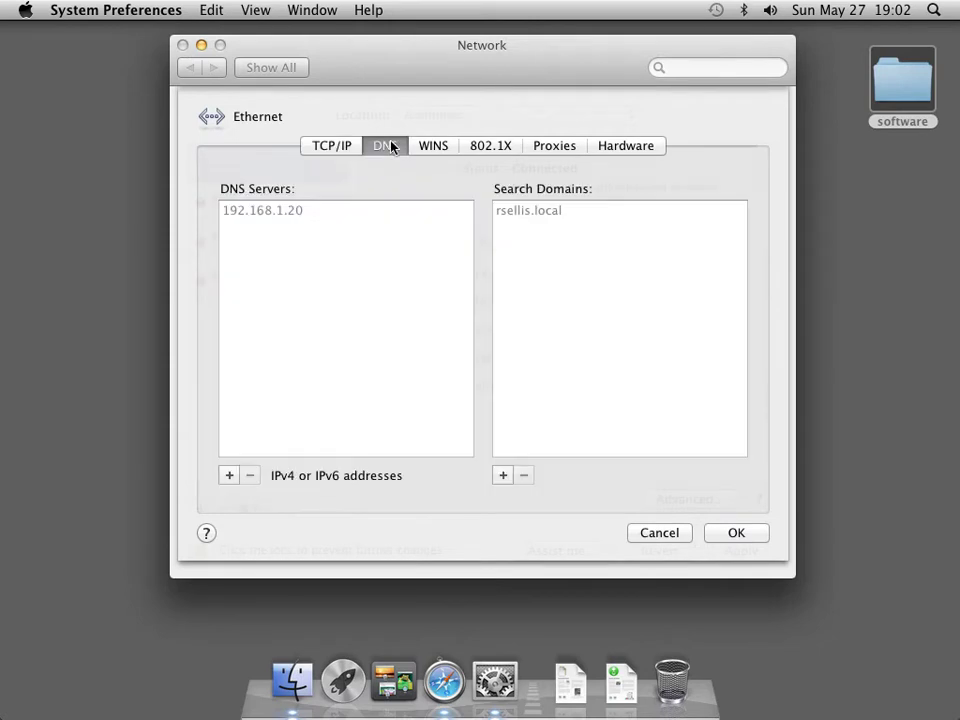
{"action": "left_click", "coordinate": [228, 476]}
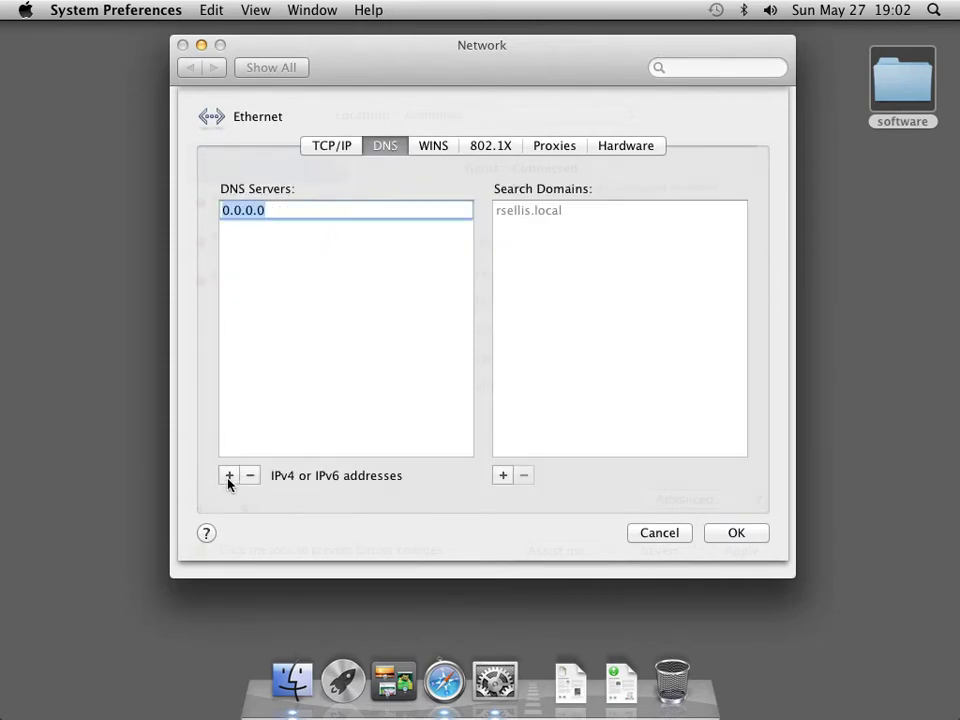
{"action": "type", "text": "192.168.1.20"}
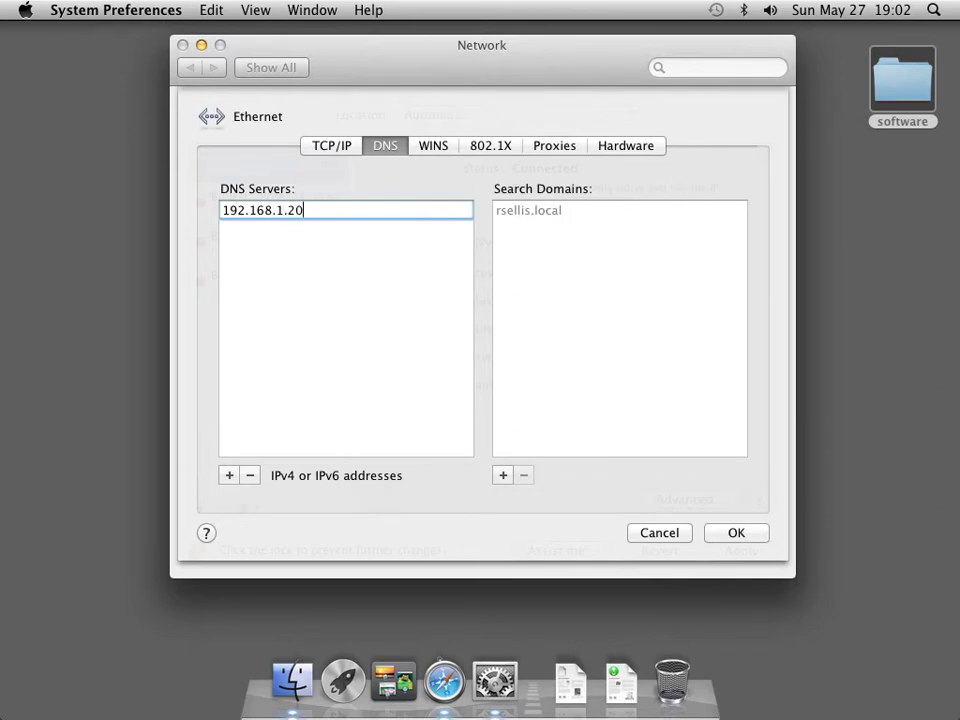
{"action": "key", "text": "Return"}
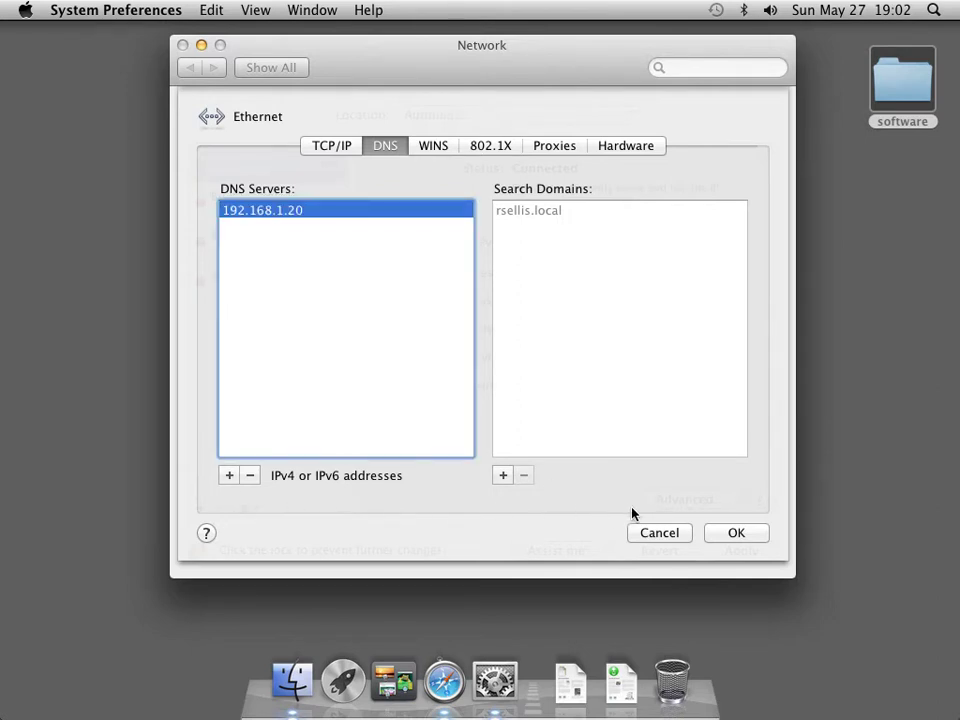
{"action": "left_click", "coordinate": [739, 530]}
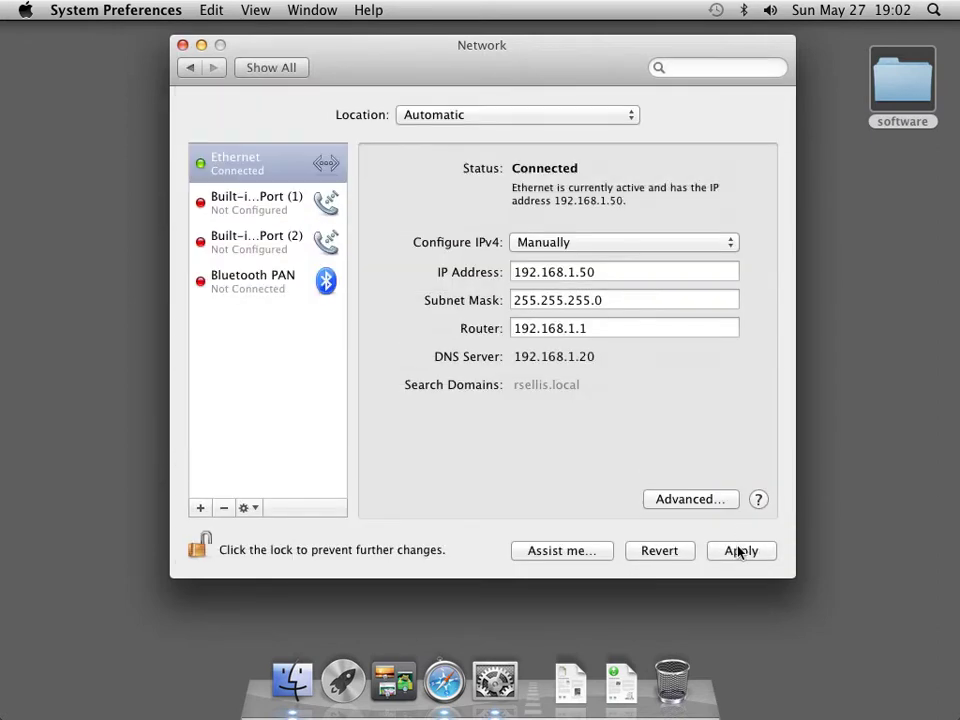
{"action": "left_click", "coordinate": [740, 551]}
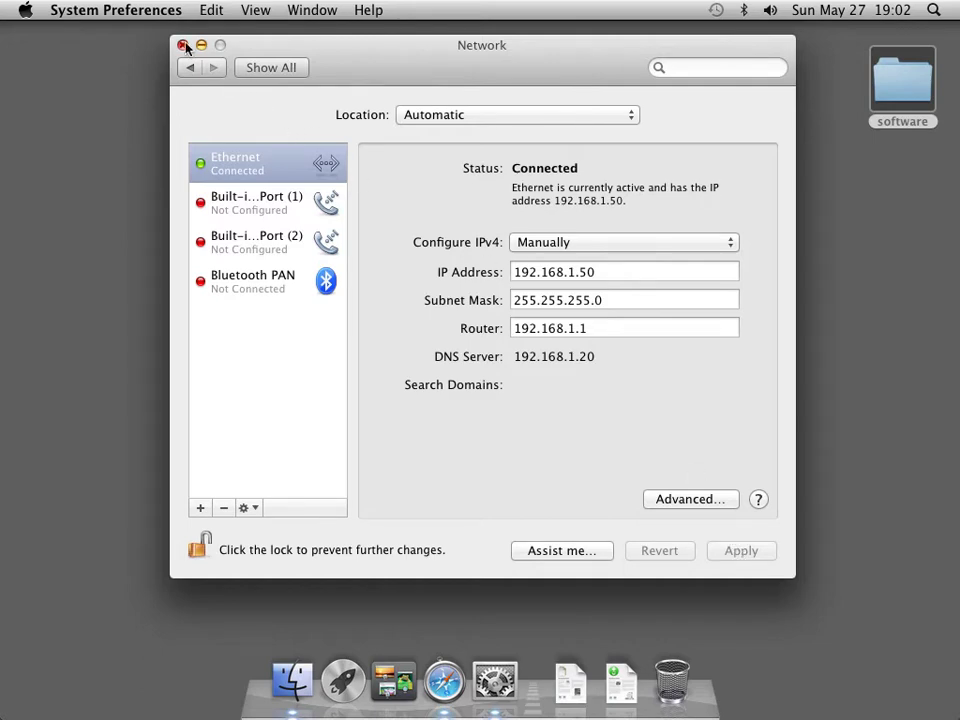
{"action": "left_click", "coordinate": [255, 67]}
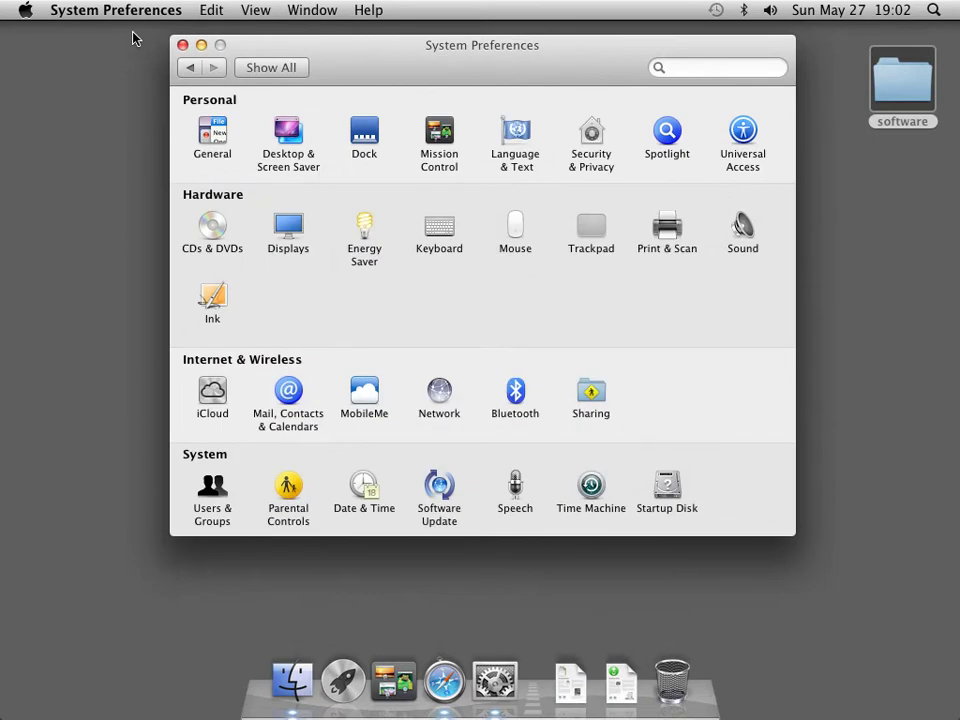
Quit System Preferences, load glr.nl in Safari, then close the Safari window.
{"action": "left_click", "coordinate": [107, 14]}
{"action": "left_click", "coordinate": [122, 155]}
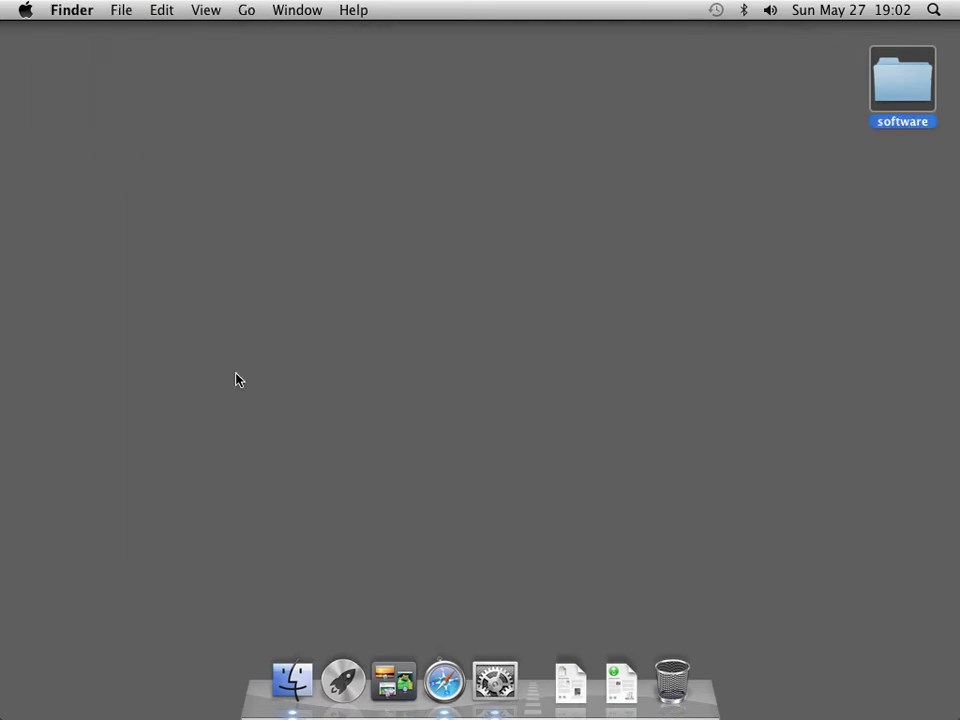
{"action": "left_click", "coordinate": [444, 680]}
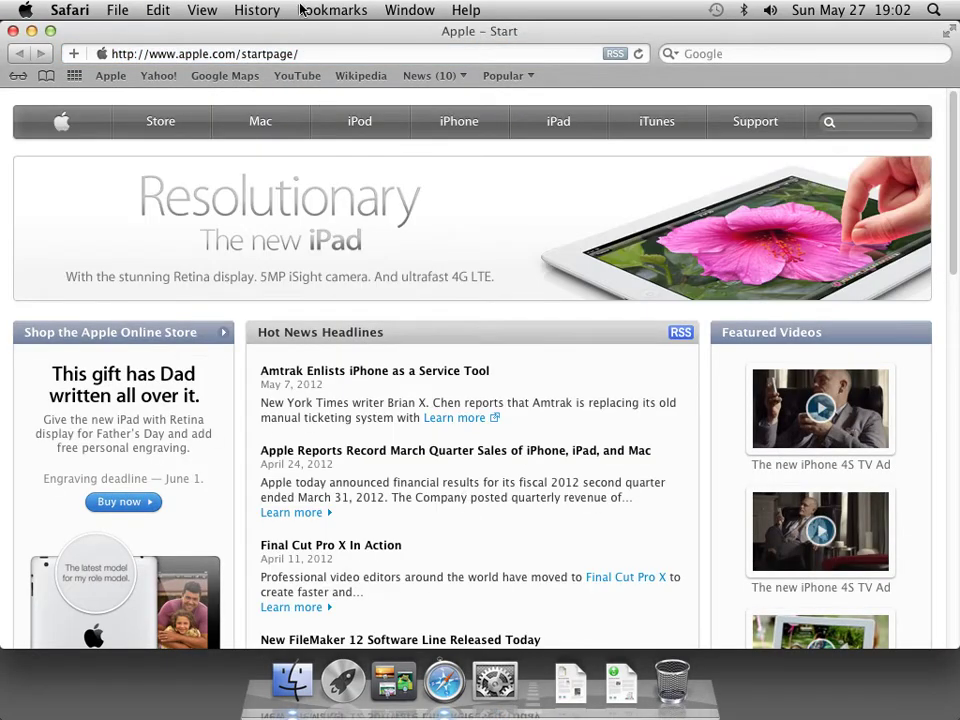
{"action": "left_click", "coordinate": [313, 52]}
{"action": "key", "text": "super+a"}
{"action": "type", "text": "g"}
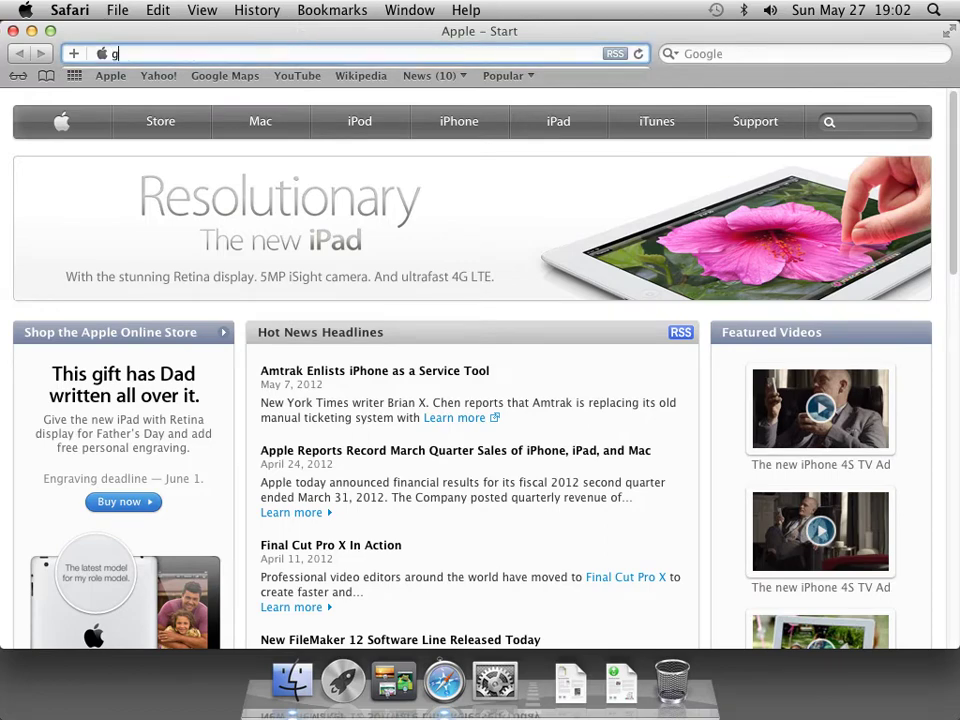
{"action": "type", "text": "lr.nl"}
{"action": "key", "text": "Return"}
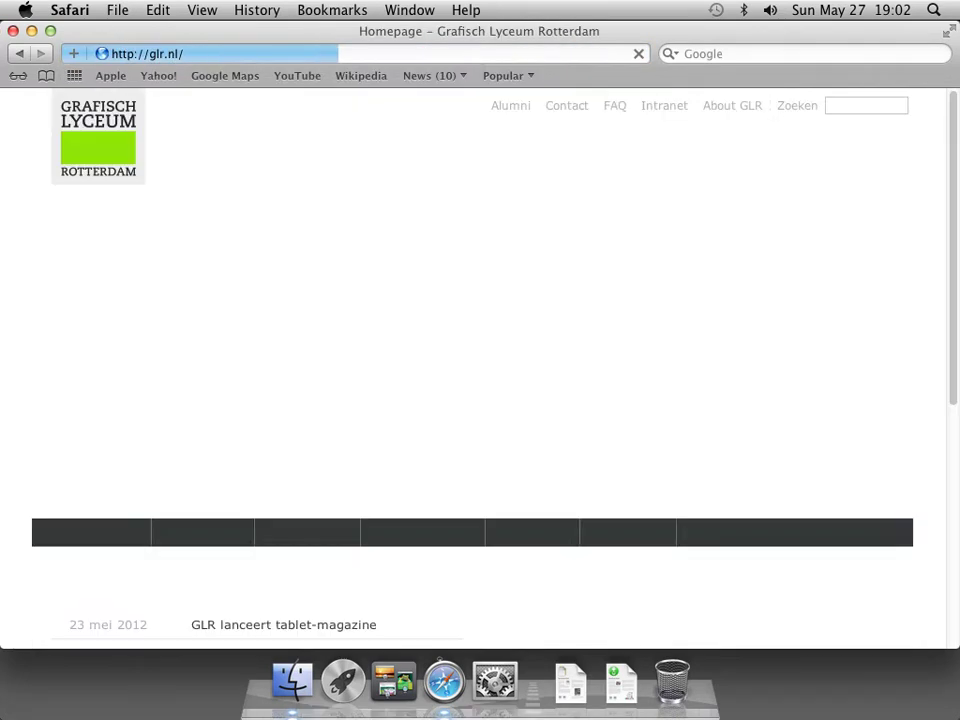
{"action": "left_click", "coordinate": [12, 31]}
{"action": "left_click", "coordinate": [60, 12]}
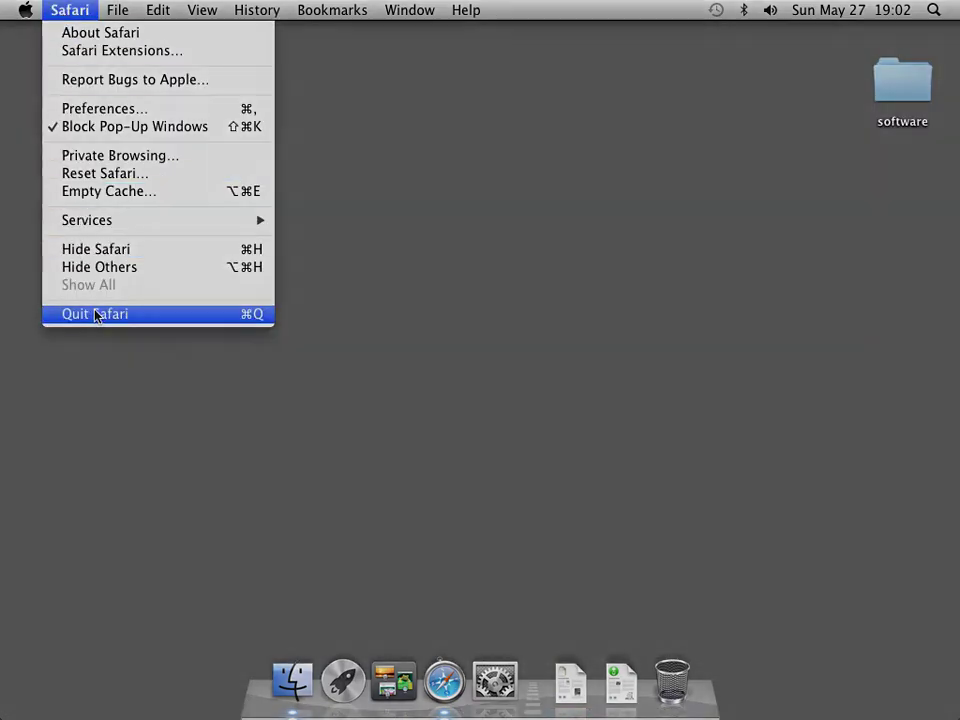
Quit Safari, then open the desktop software folder and select Server.app.
{"action": "left_click", "coordinate": [94, 314]}
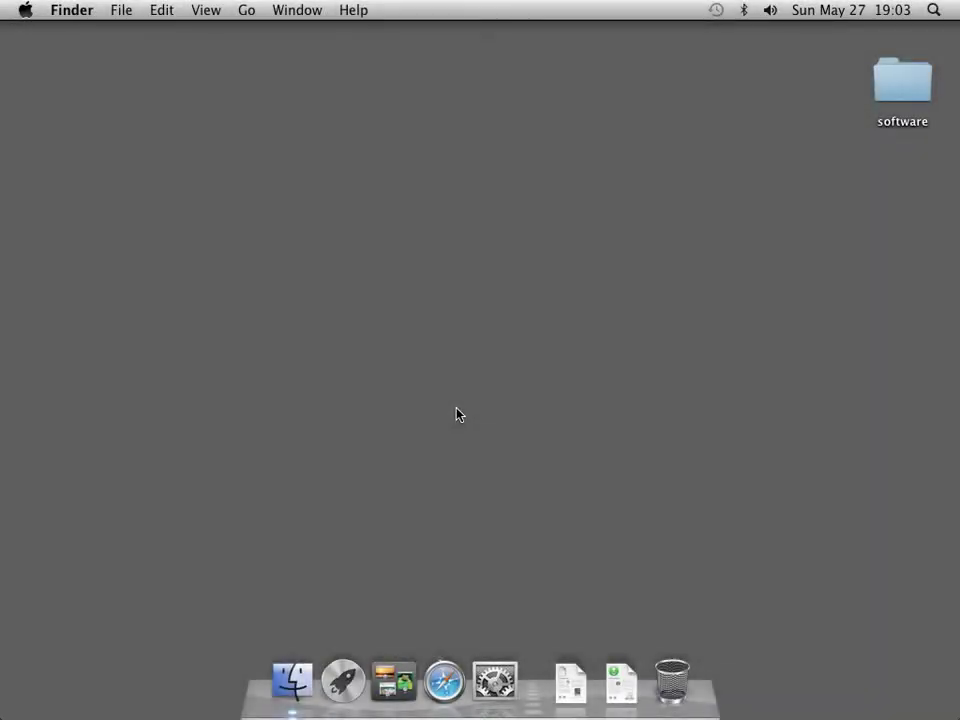
{"action": "double_click", "coordinate": [890, 90]}
{"action": "left_click", "coordinate": [318, 288]}
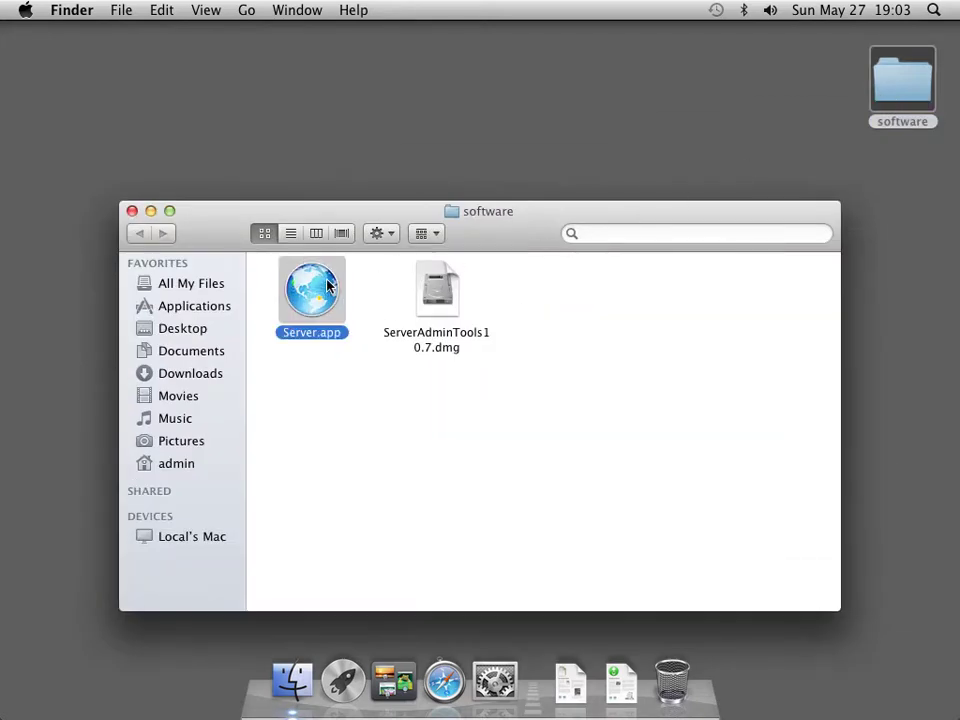
{"action": "left_click", "coordinate": [240, 159]}
Search the App Store for 'lion server' and read the OS X Lion Server product page.
{"action": "left_click", "coordinate": [25, 12]}
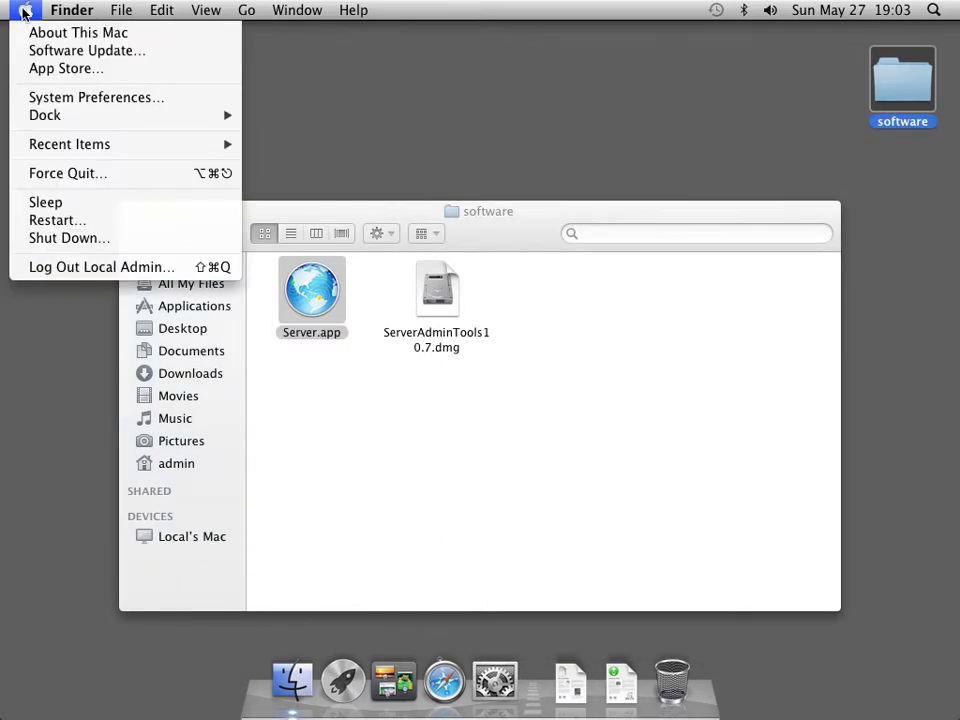
{"action": "left_click", "coordinate": [38, 68]}
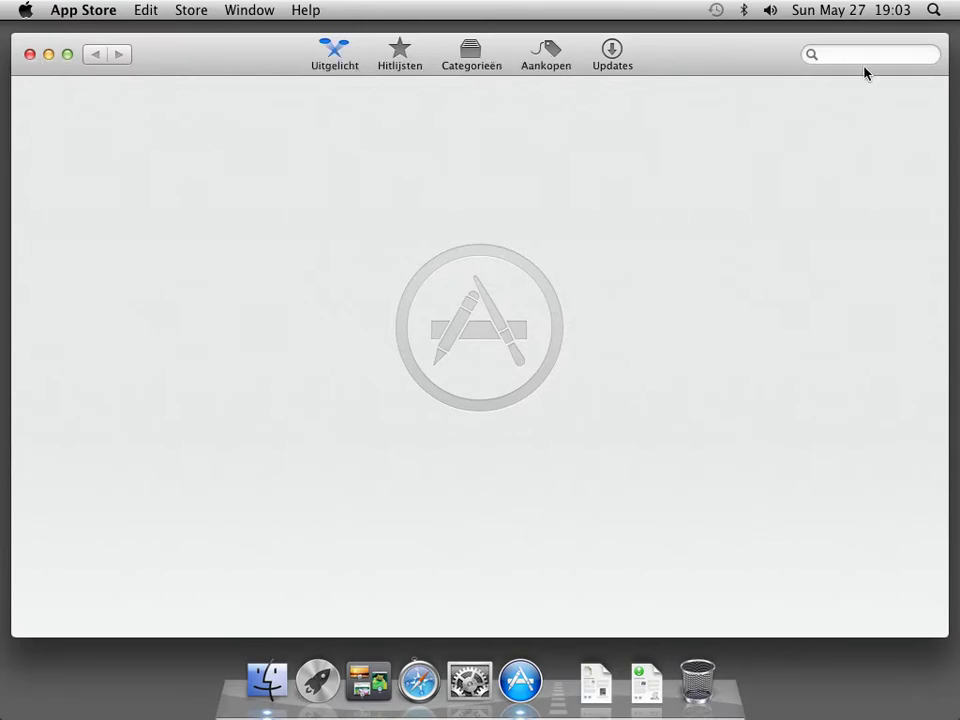
{"action": "left_click", "coordinate": [872, 56]}
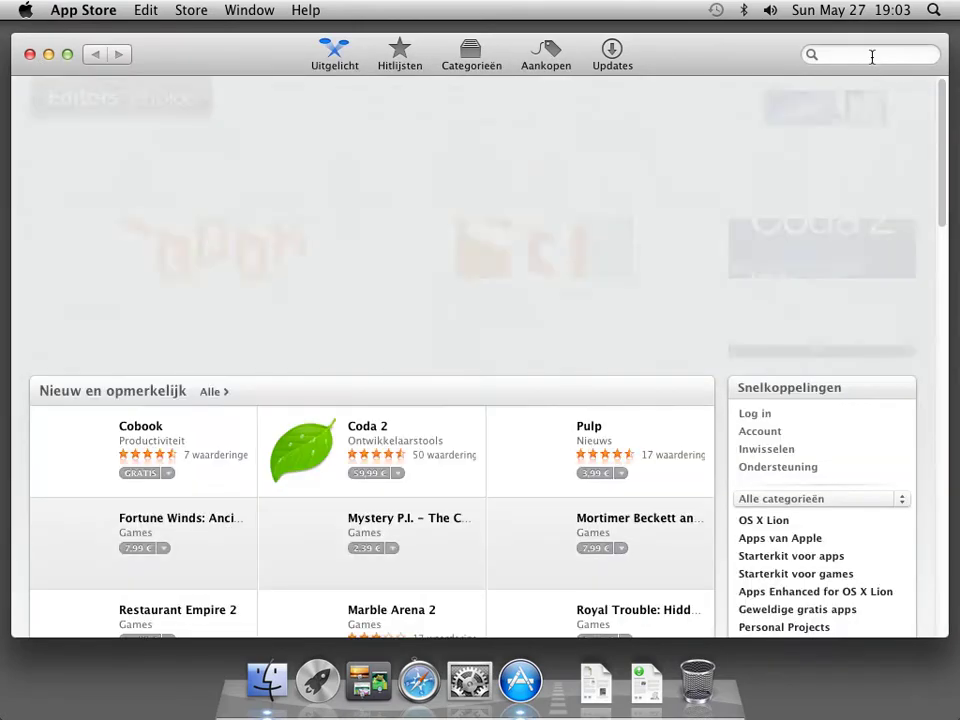
{"action": "type", "text": "ion server"}
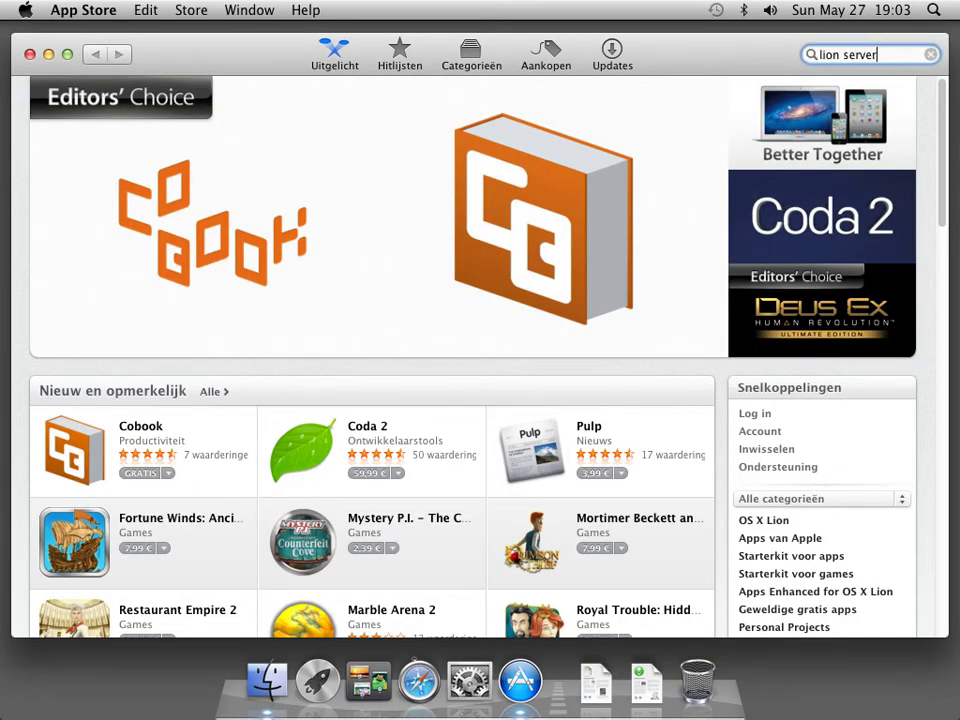
{"action": "key", "text": "Return"}
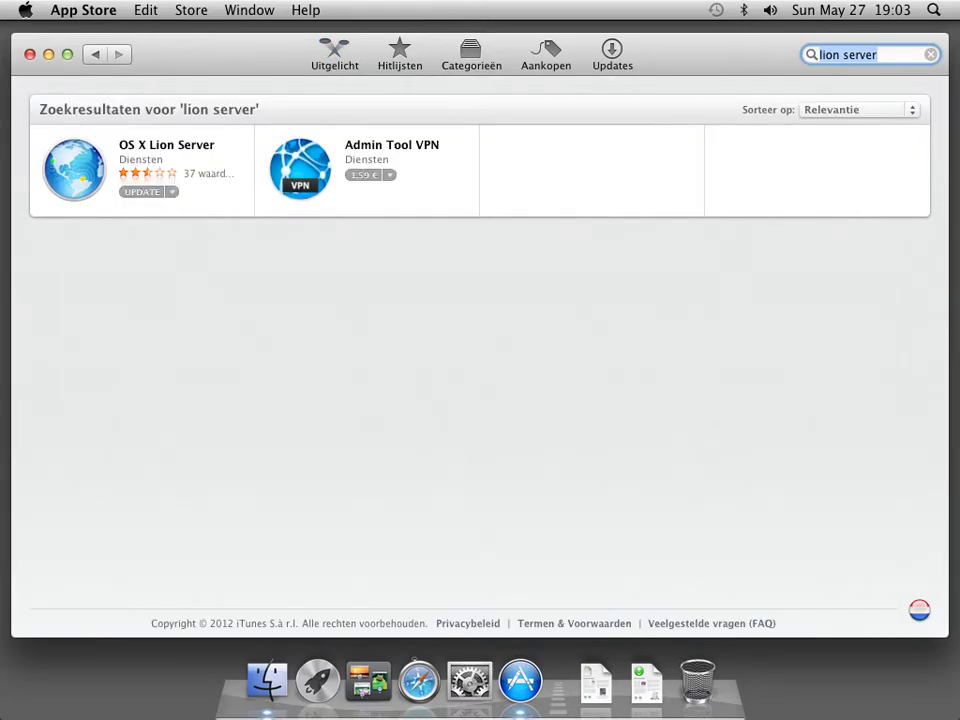
{"action": "left_click", "coordinate": [205, 150]}
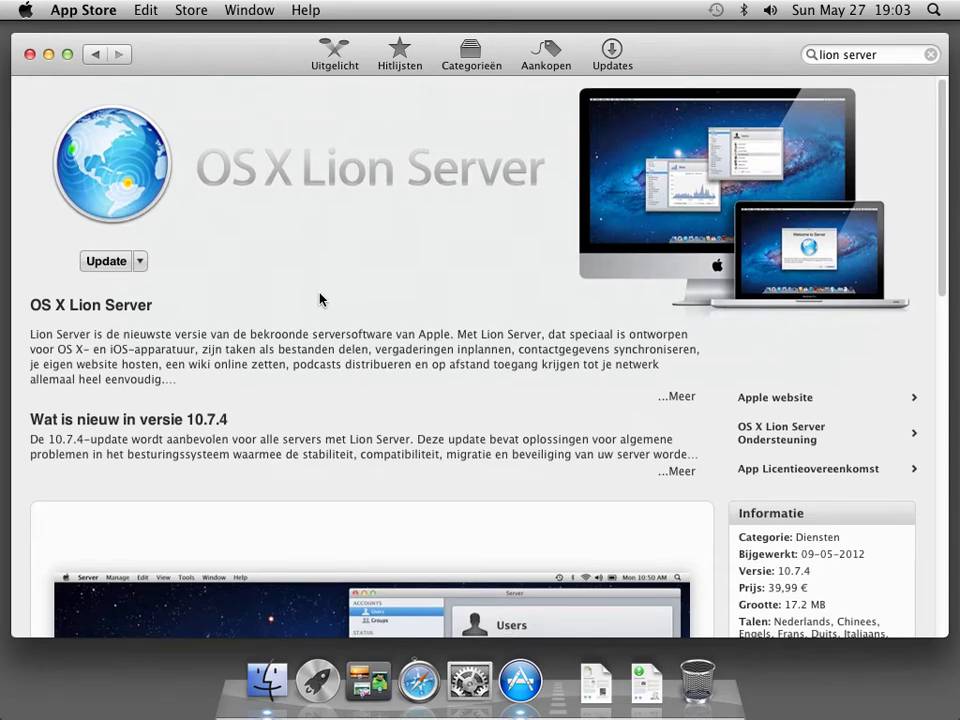
{"action": "scroll", "coordinate": [392, 281], "scroll_direction": "down", "scroll_amount": 3}
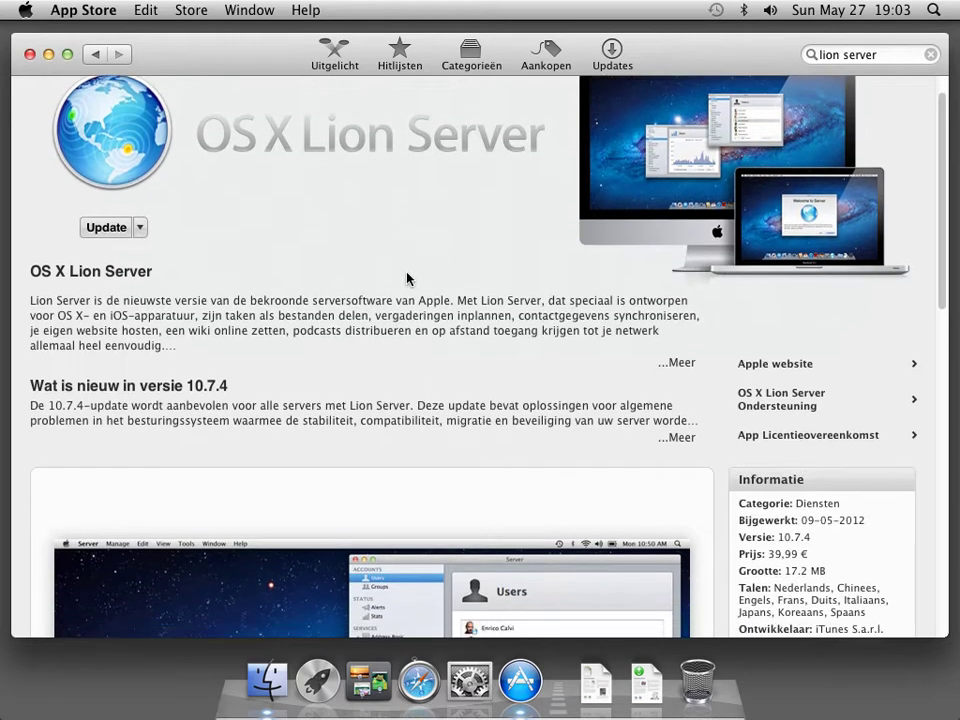
{"action": "scroll", "coordinate": [407, 278], "scroll_direction": "down", "scroll_amount": 3}
{"action": "scroll", "coordinate": [454, 223], "scroll_direction": "down", "scroll_amount": 3}
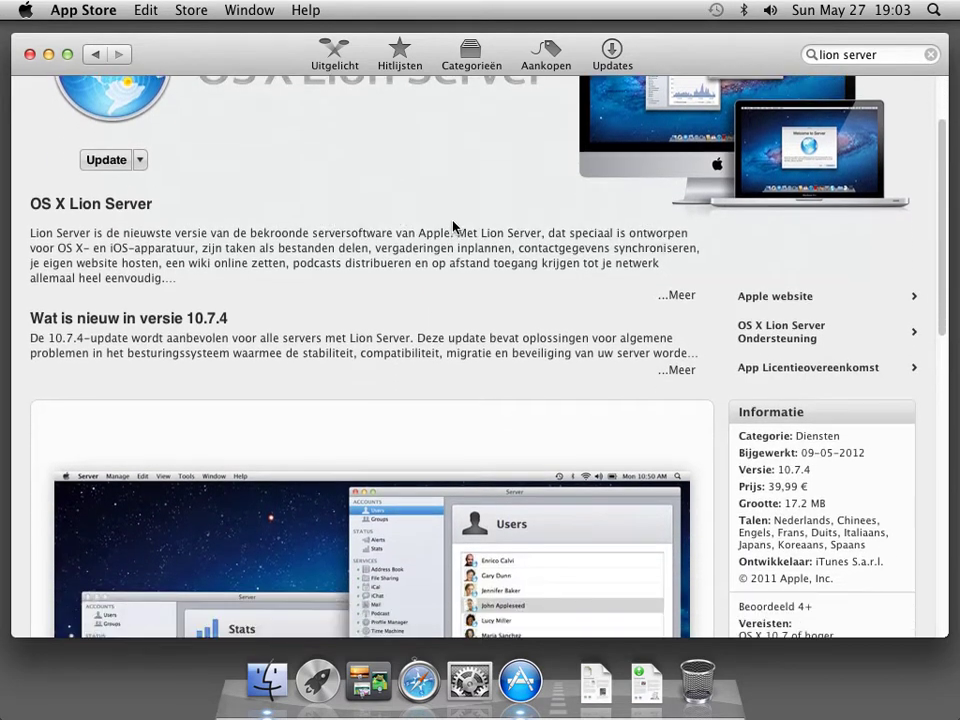
{"action": "scroll", "coordinate": [455, 224], "scroll_direction": "down", "scroll_amount": 3}
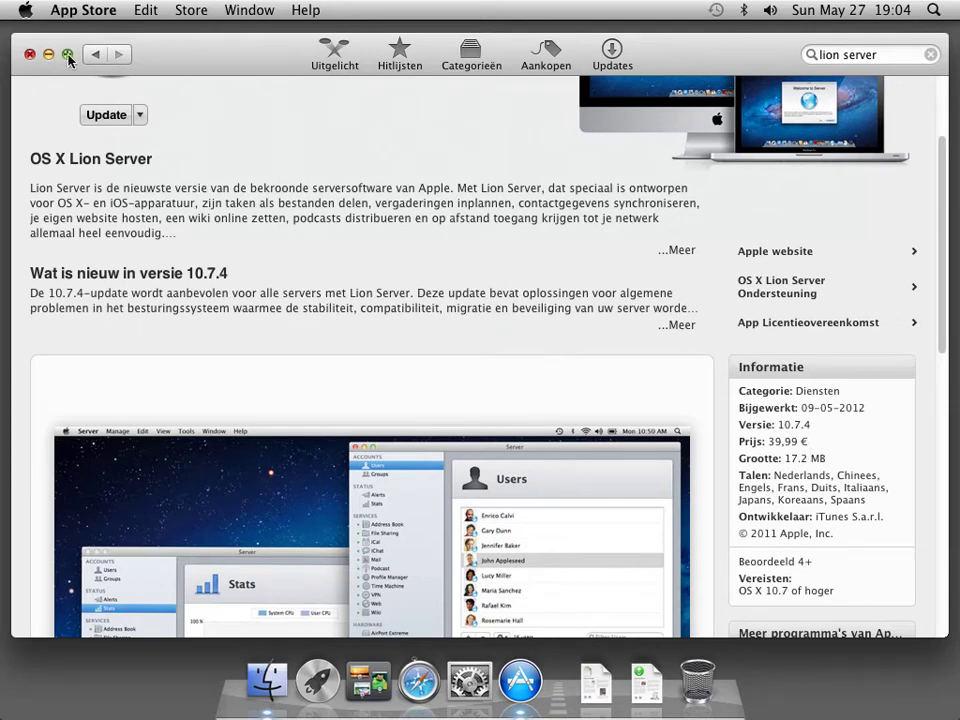
Quit the App Store, select ServerAdminTools10.7.dmg, and switch back to Safari.
{"action": "left_click", "coordinate": [82, 11]}
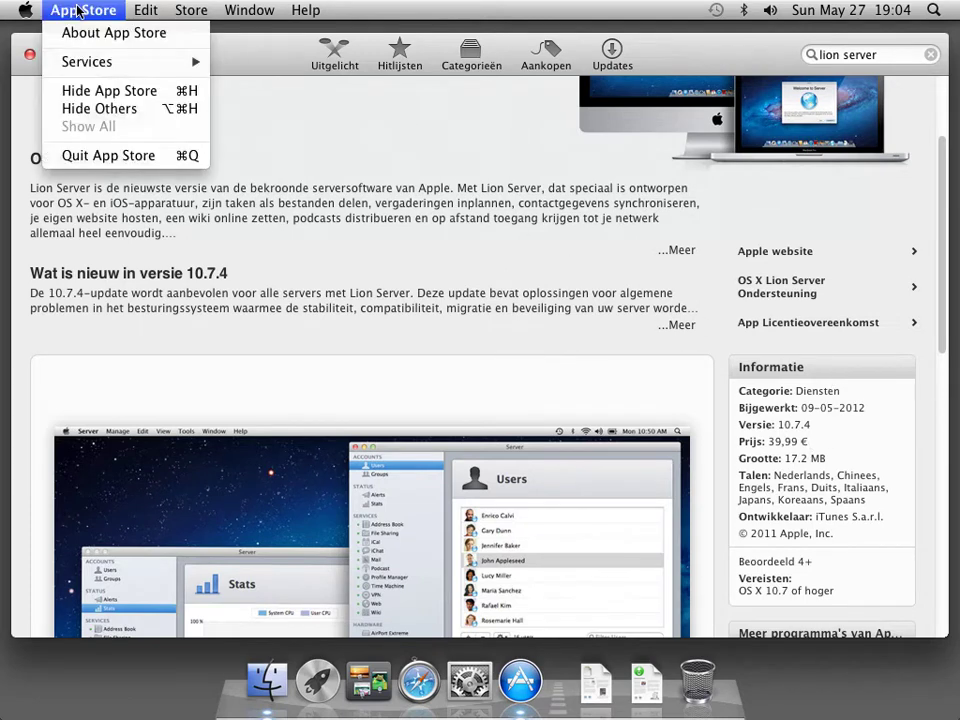
{"action": "left_click", "coordinate": [98, 156]}
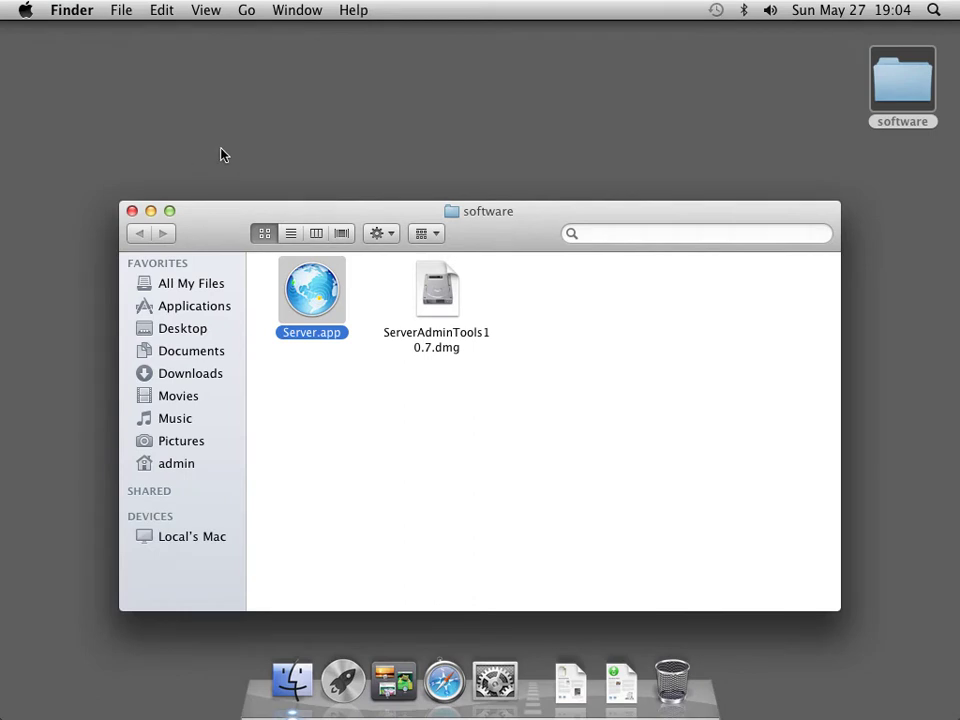
{"action": "left_click", "coordinate": [440, 302]}
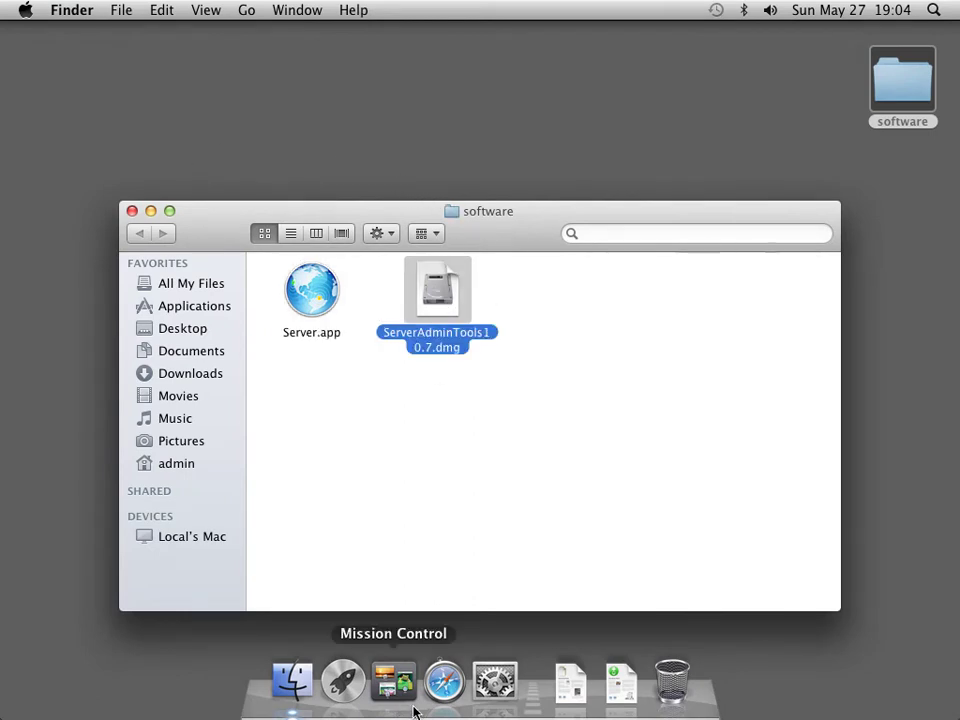
{"action": "left_click", "coordinate": [444, 680]}
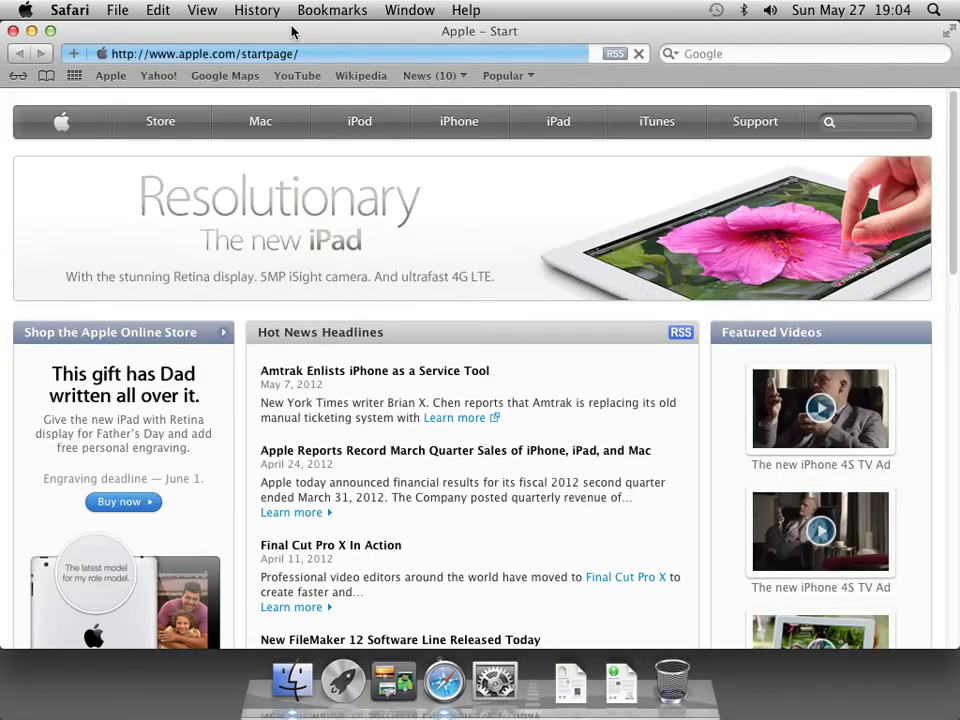
Search Apple Support for 'server admin tools 10.7', view the download results, then quit Safari.
{"action": "left_click", "coordinate": [767, 123]}
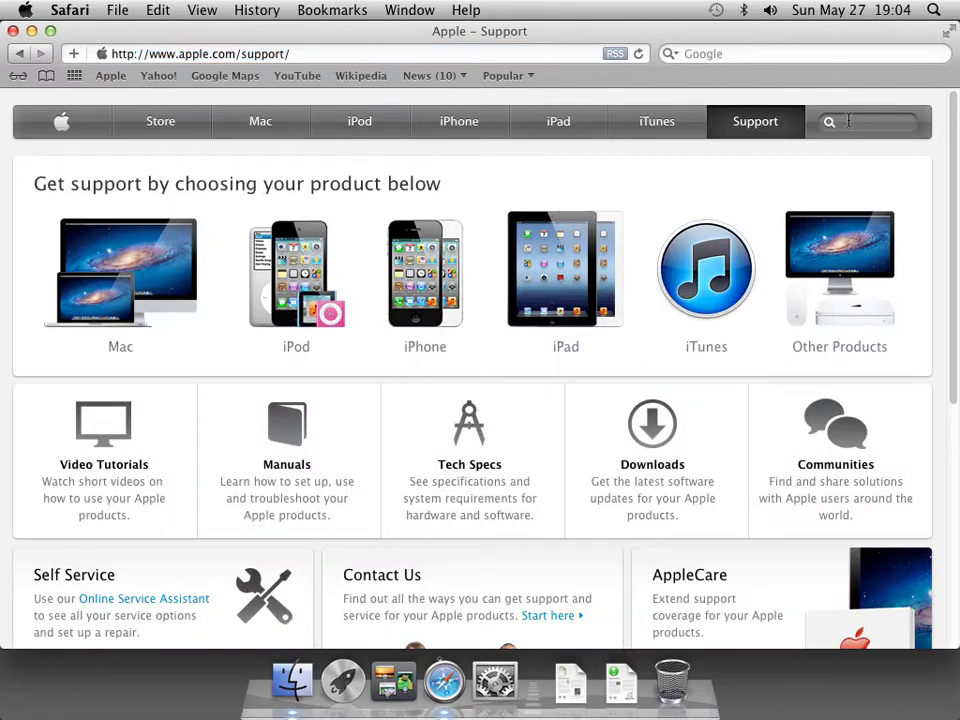
{"action": "left_click", "coordinate": [849, 121]}
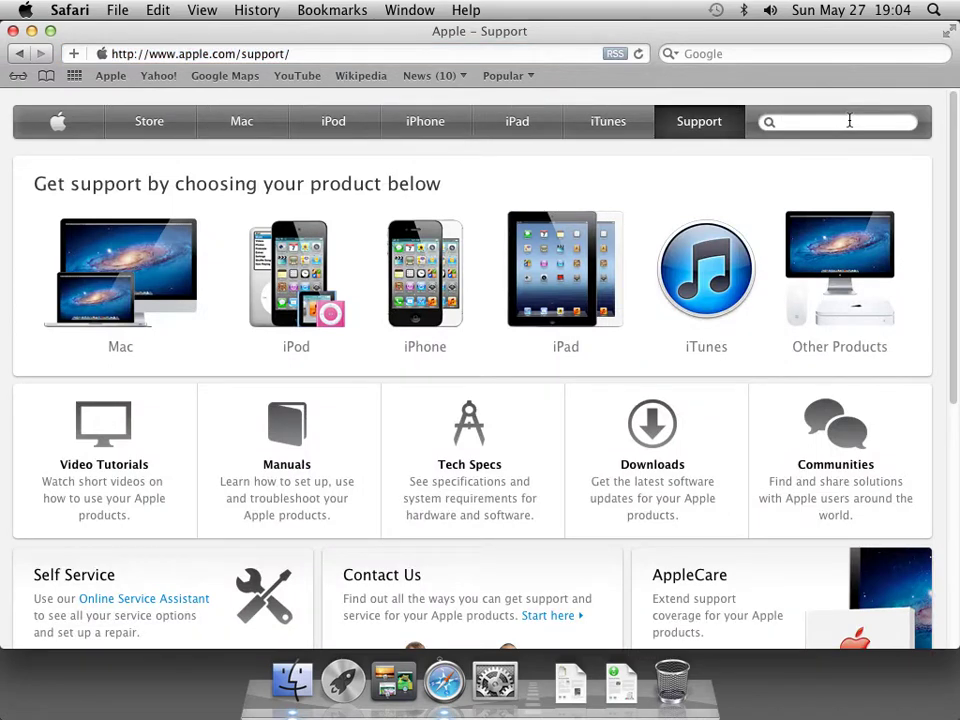
{"action": "type", "text": "server admin tools 10"}
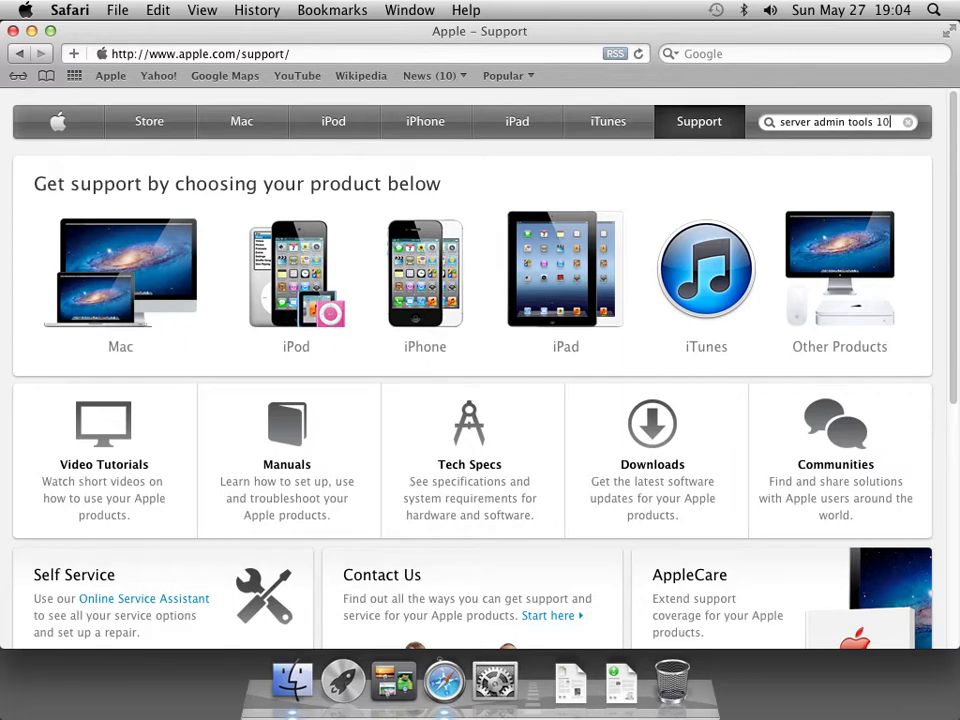
{"action": "type", "text": ".7"}
{"action": "key", "text": "Return"}
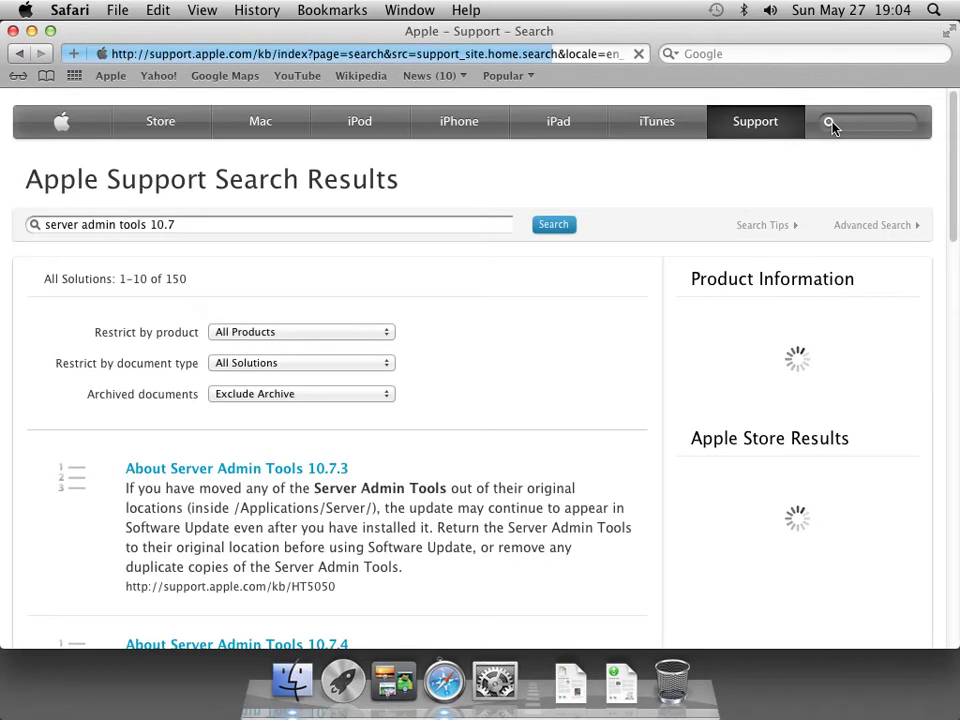
{"action": "scroll", "coordinate": [955, 247], "scroll_direction": "down", "scroll_amount": 3}
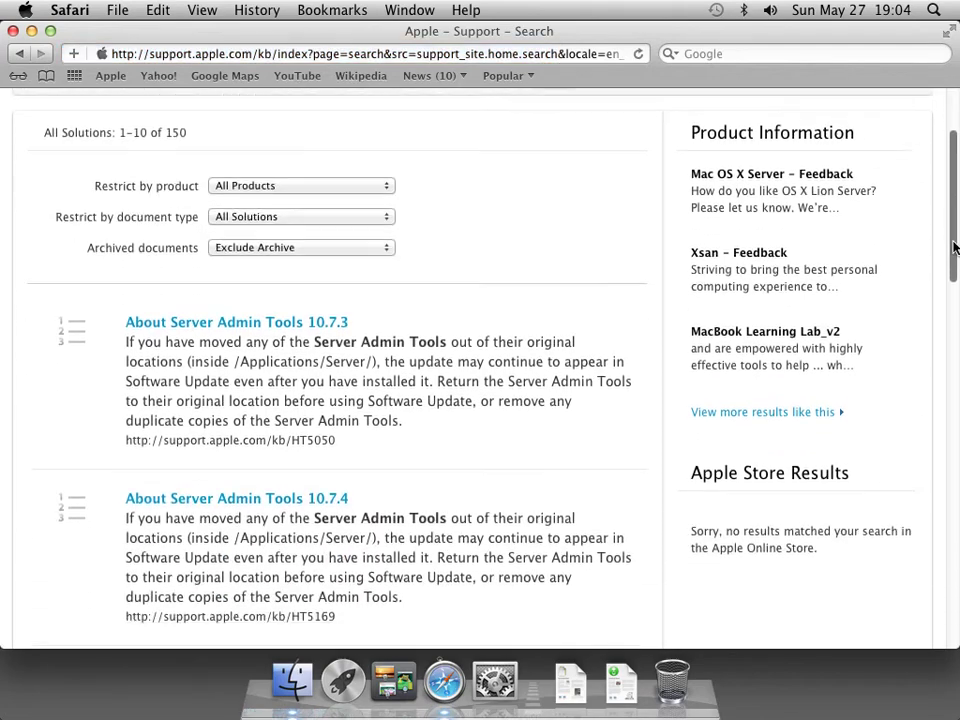
{"action": "left_click_drag", "start_coordinate": [955, 247], "coordinate": [926, 456]}
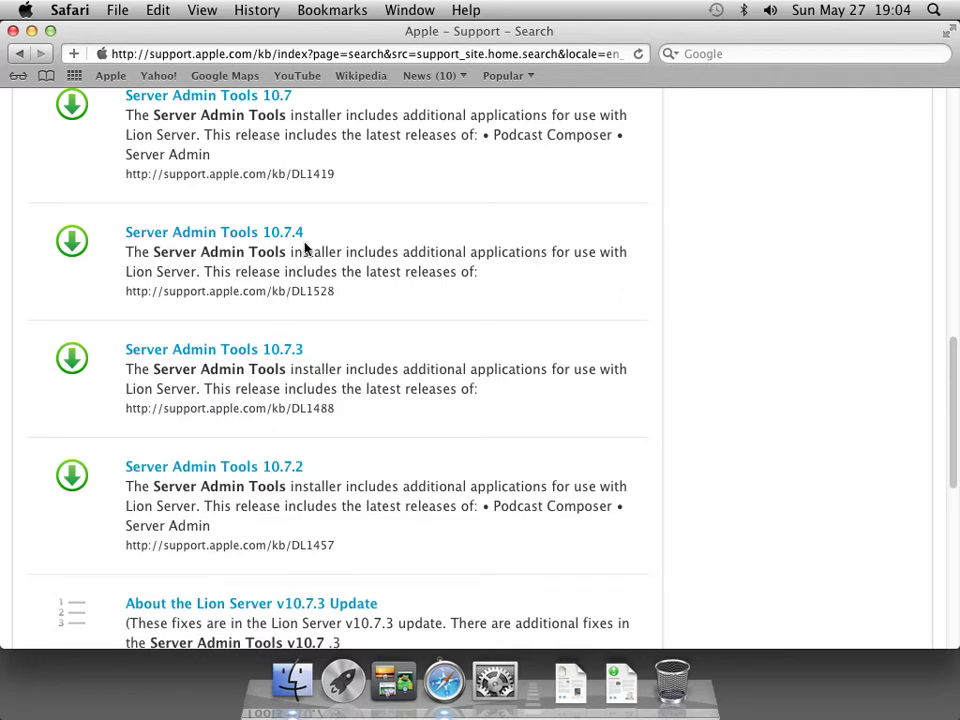
{"action": "left_click", "coordinate": [76, 17]}
{"action": "left_click", "coordinate": [122, 315]}
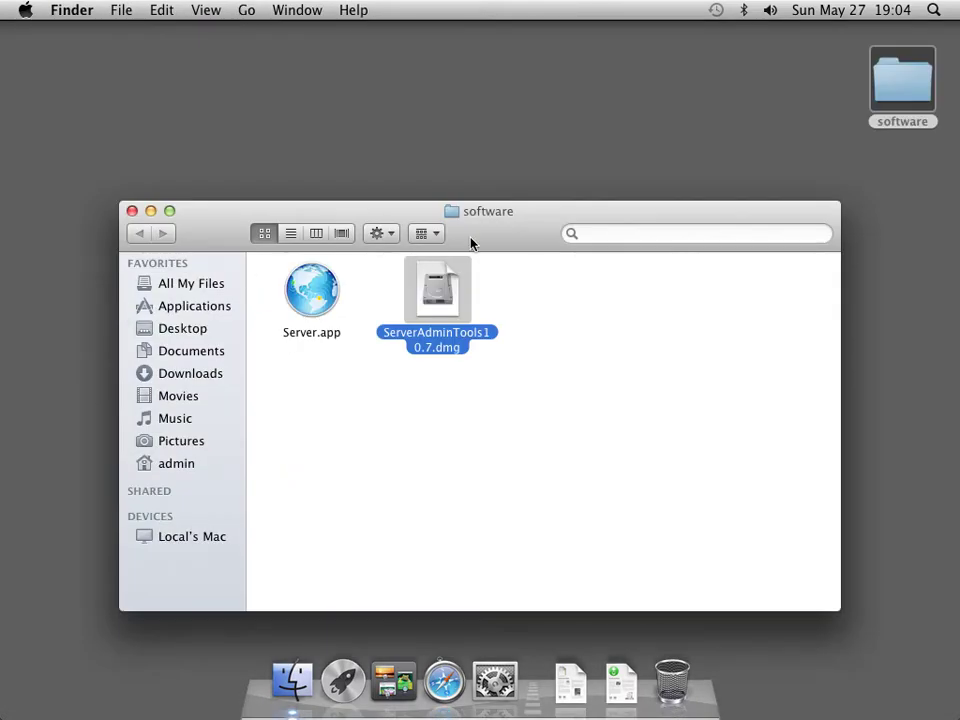
Copy Server.app from the software folder.
{"action": "left_click", "coordinate": [321, 287]}
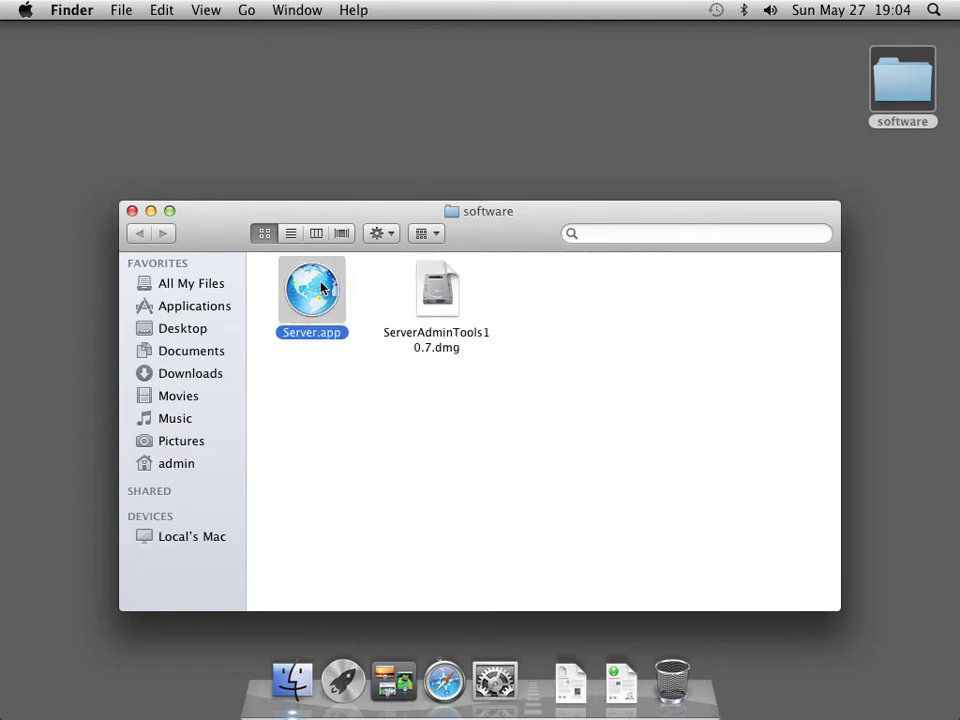
{"action": "right_click", "coordinate": [321, 287]}
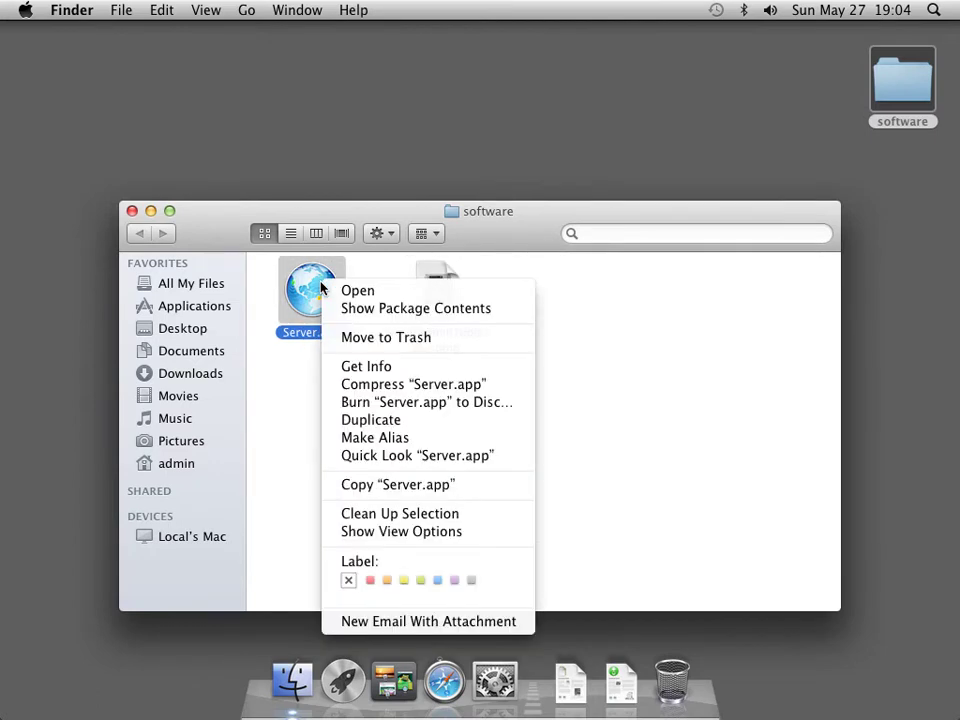
{"action": "left_click", "coordinate": [351, 487]}
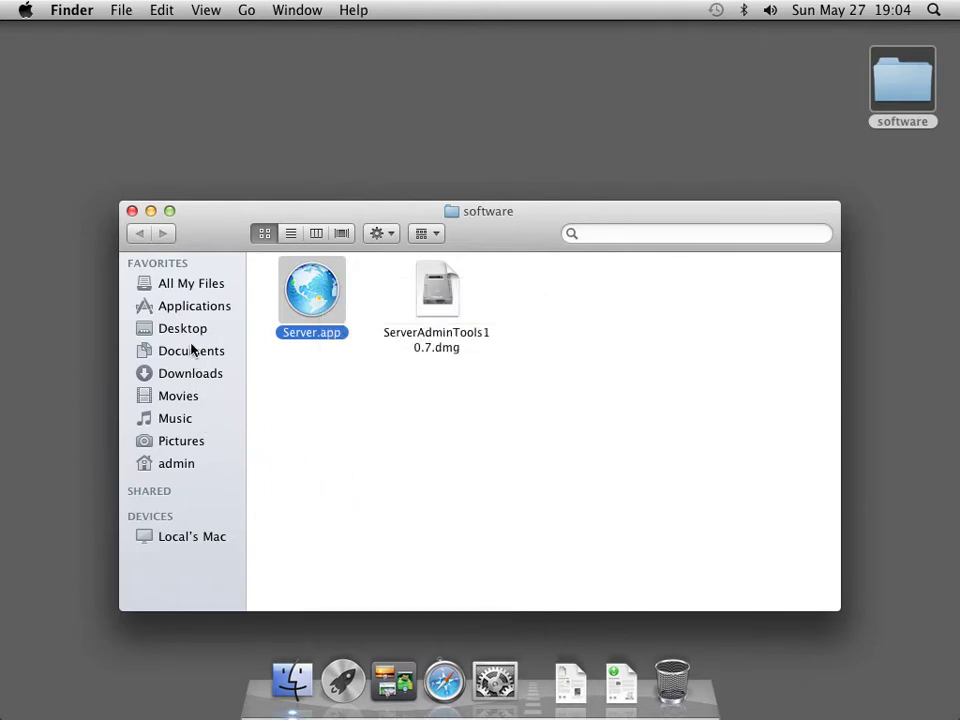
Create a new folder named 'Server' inside Applications.
{"action": "left_click", "coordinate": [193, 309]}
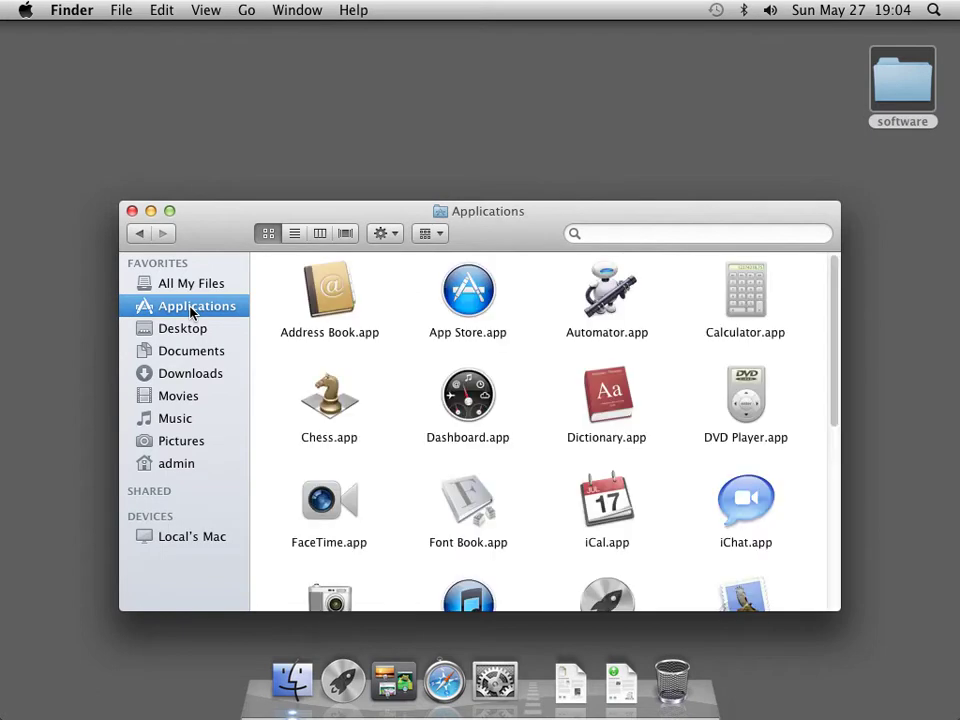
{"action": "left_click_drag", "start_coordinate": [831, 388], "coordinate": [831, 561]}
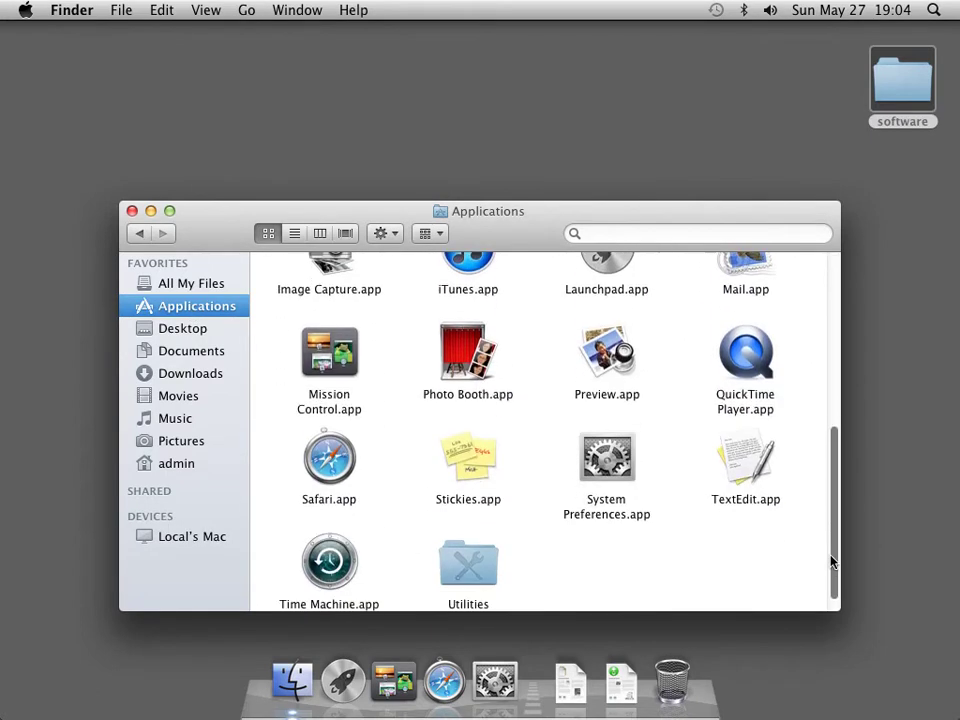
{"action": "right_click", "coordinate": [622, 553]}
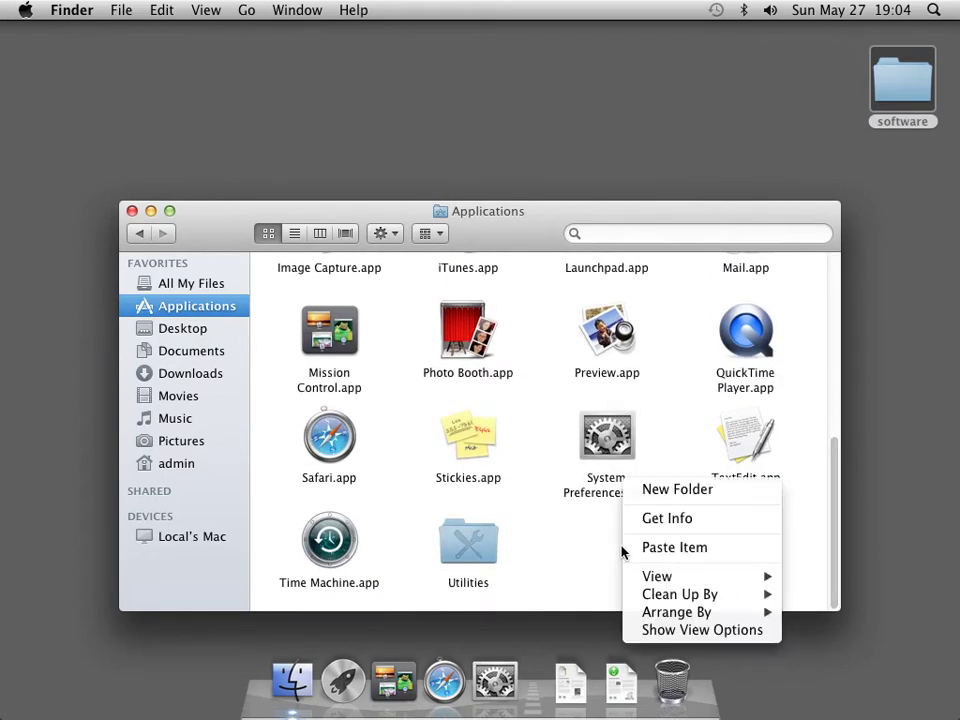
{"action": "left_click", "coordinate": [688, 493]}
{"action": "type", "text": "Server"}
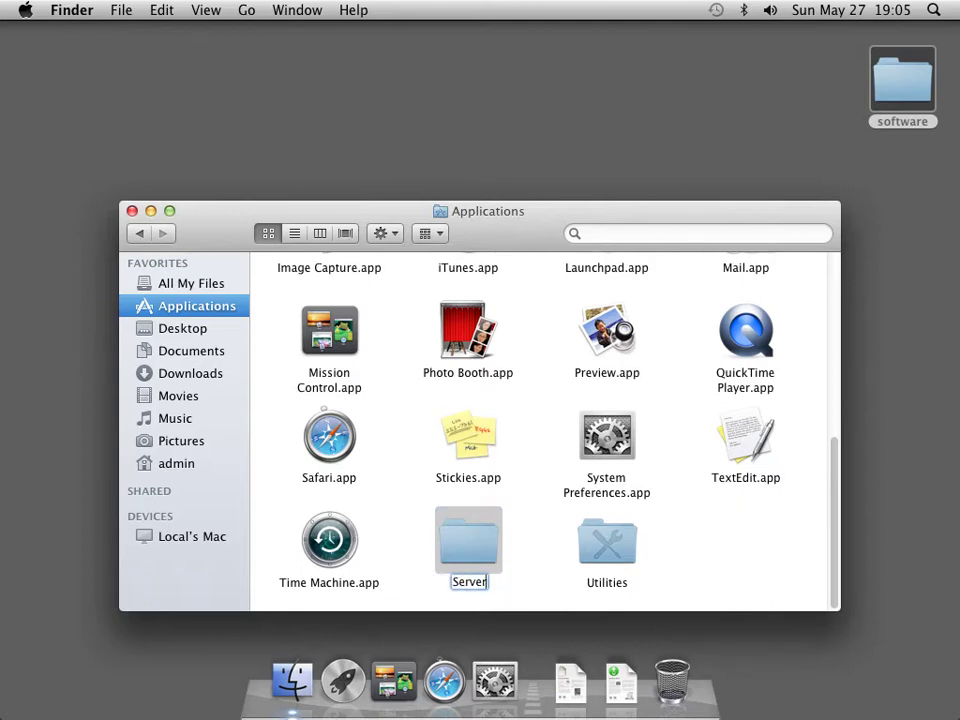
{"action": "key", "text": "Return"}
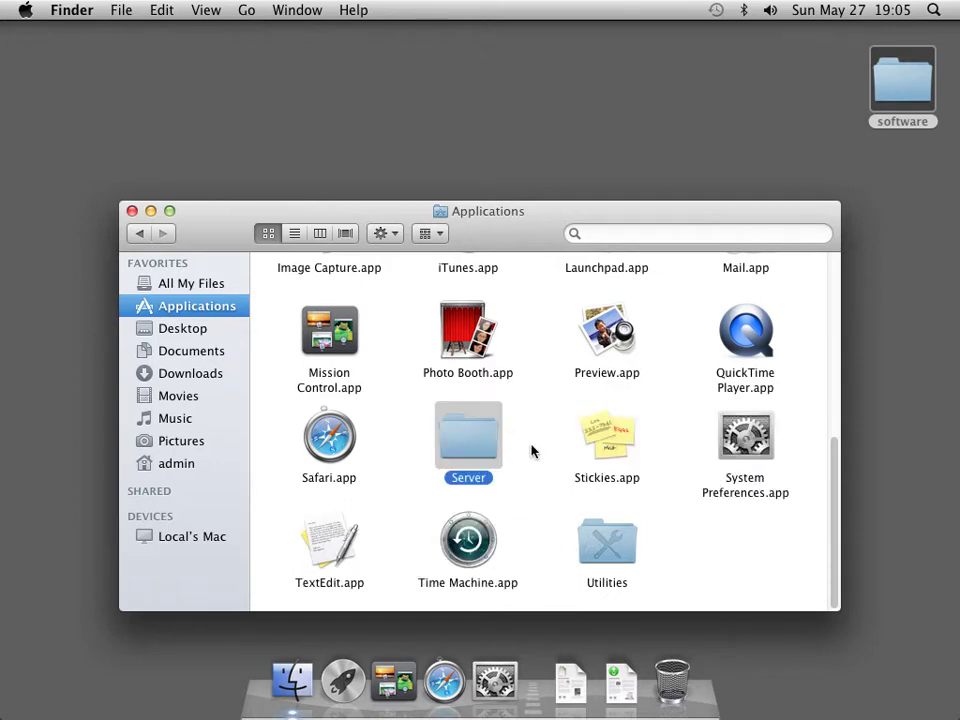
{"action": "left_click", "coordinate": [531, 451]}
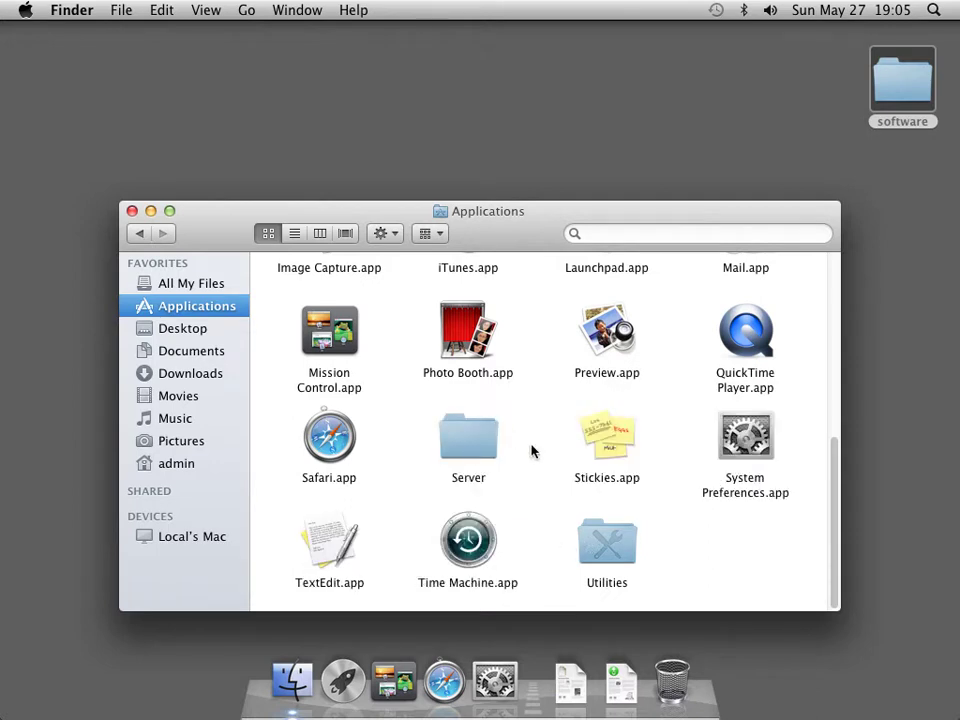
Paste Server.app into the new Server folder in Applications.
{"action": "double_click", "coordinate": [474, 445]}
{"action": "right_click", "coordinate": [474, 375]}
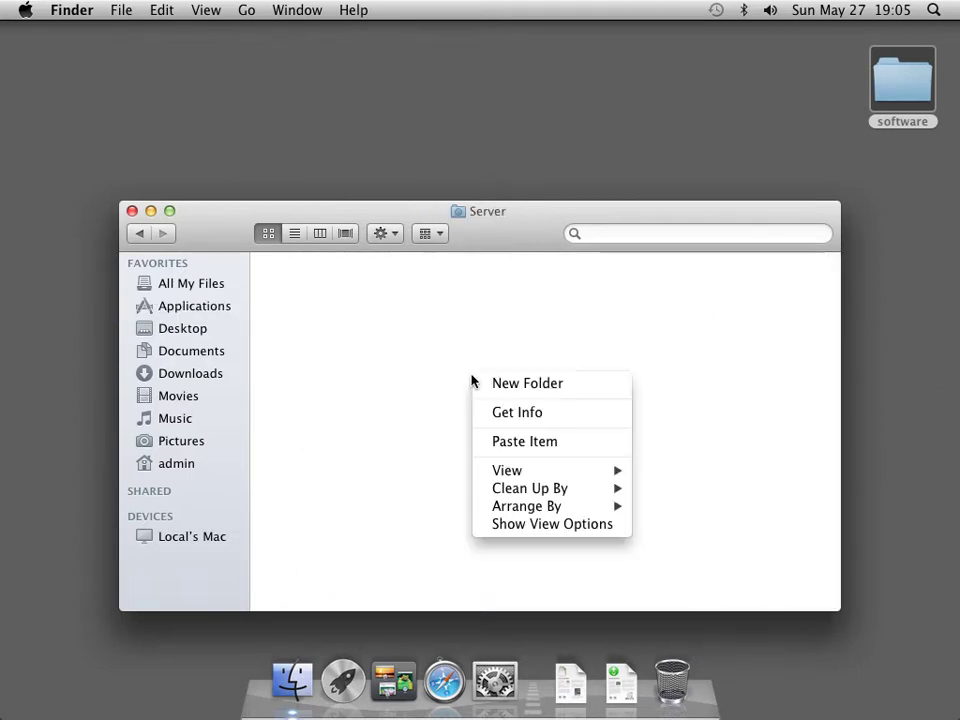
{"action": "left_click", "coordinate": [496, 438]}
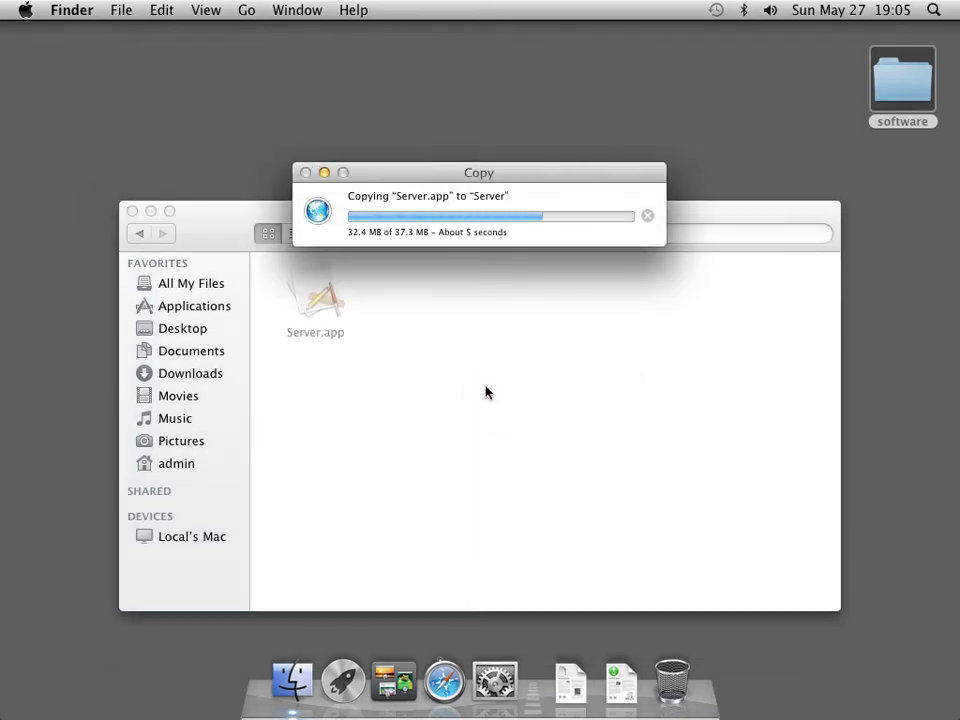
Reopen the Server folder from Applications and launch Server.app from it.
{"action": "left_click", "coordinate": [140, 238]}
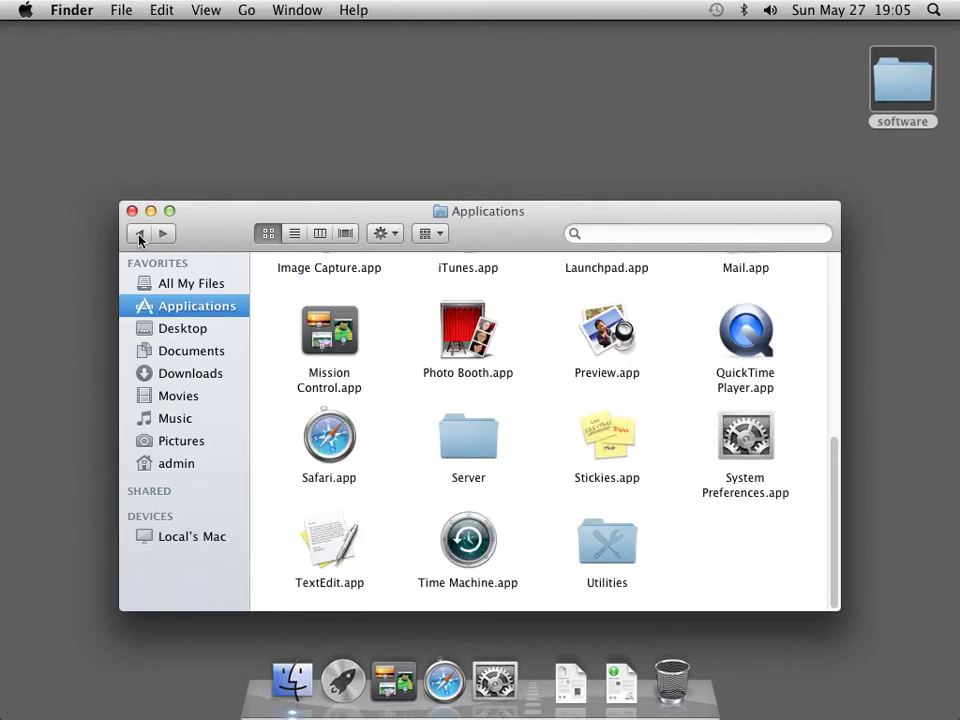
{"action": "double_click", "coordinate": [474, 445]}
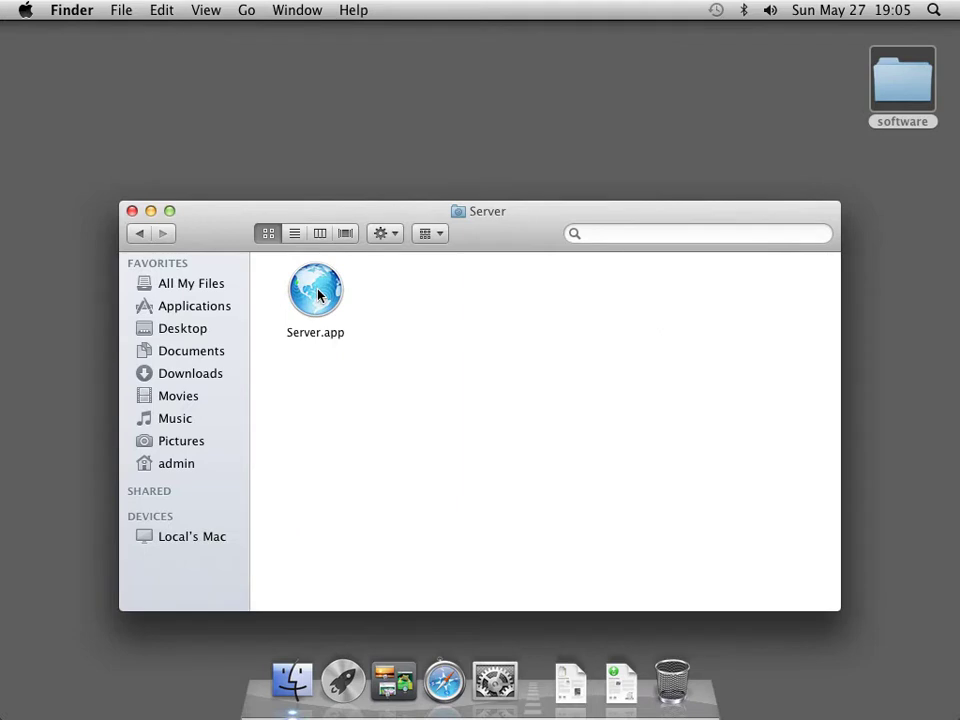
{"action": "double_click", "coordinate": [318, 294]}
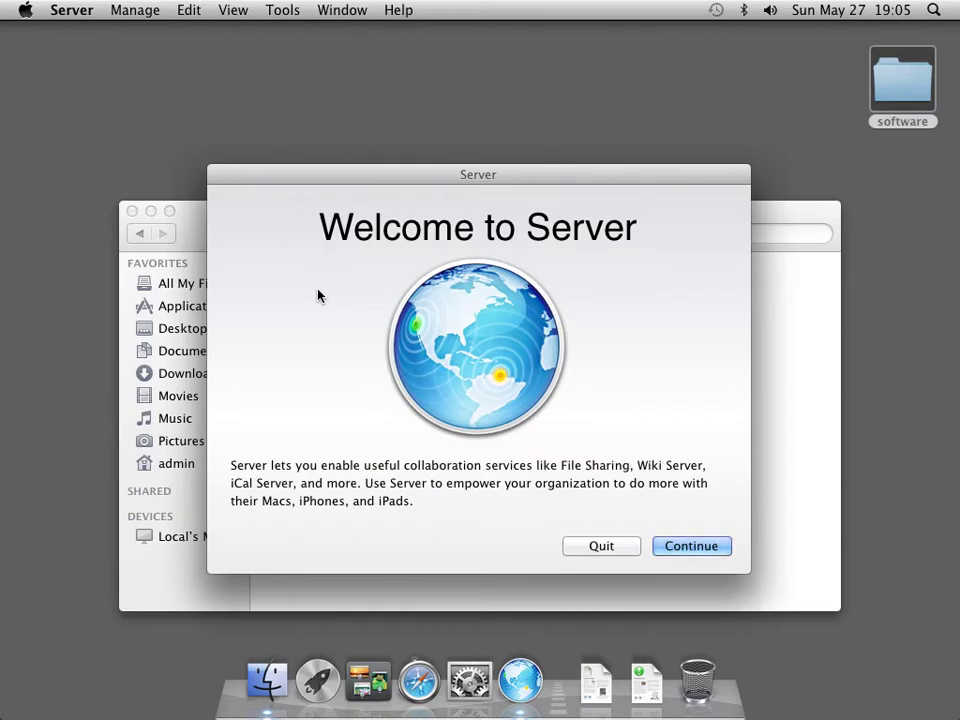
Accept the Server licence, authorise with the administrator password, and finish the services setup.
{"action": "left_click", "coordinate": [680, 548]}
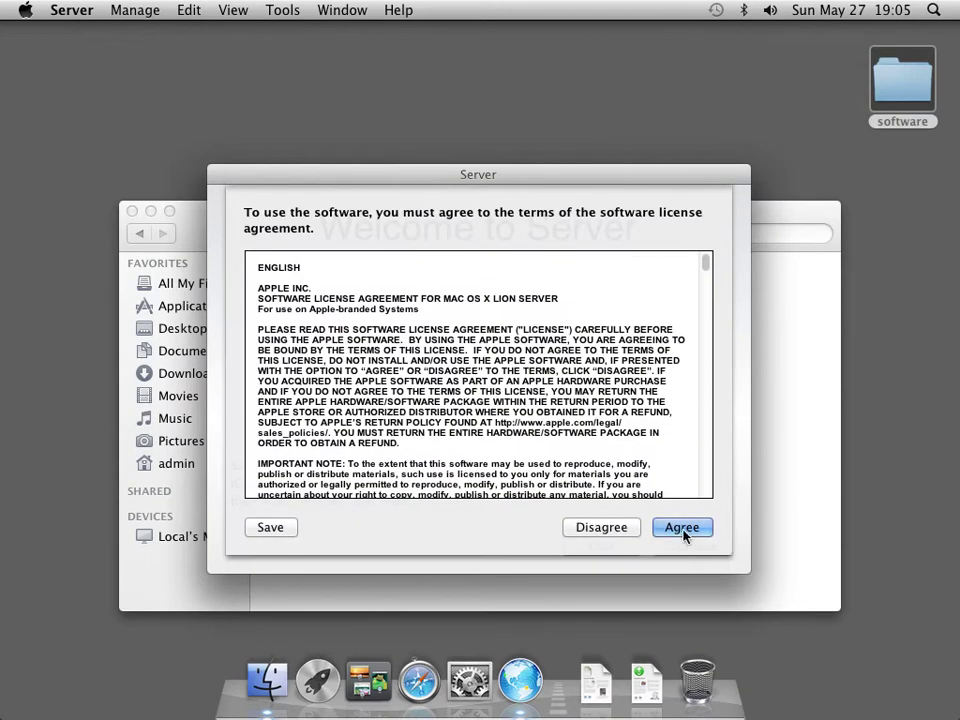
{"action": "left_click", "coordinate": [682, 528]}
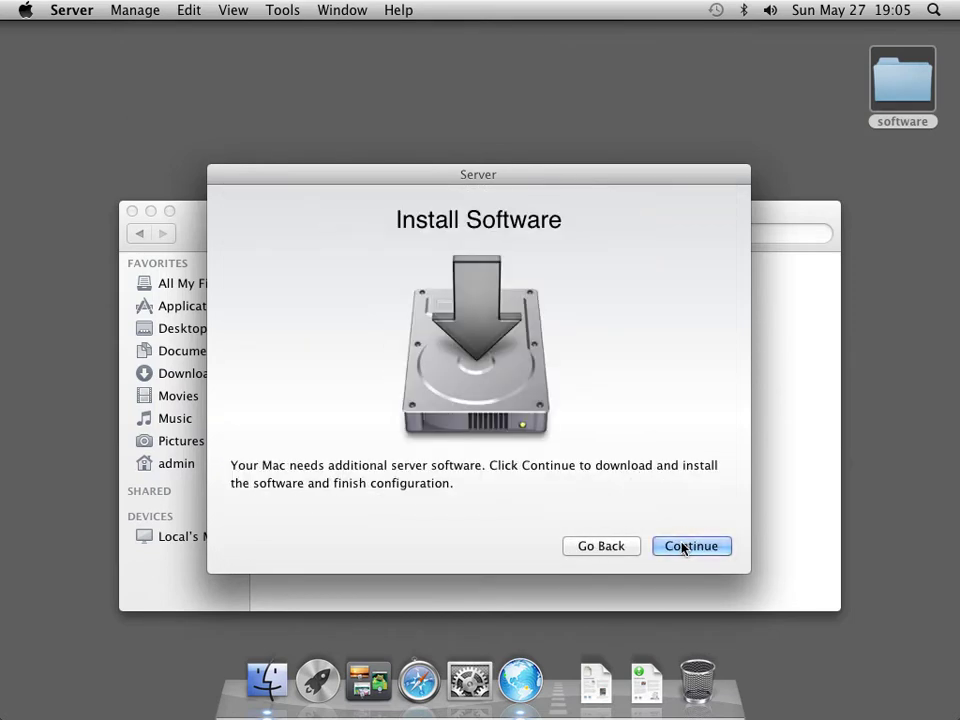
{"action": "left_click", "coordinate": [684, 547]}
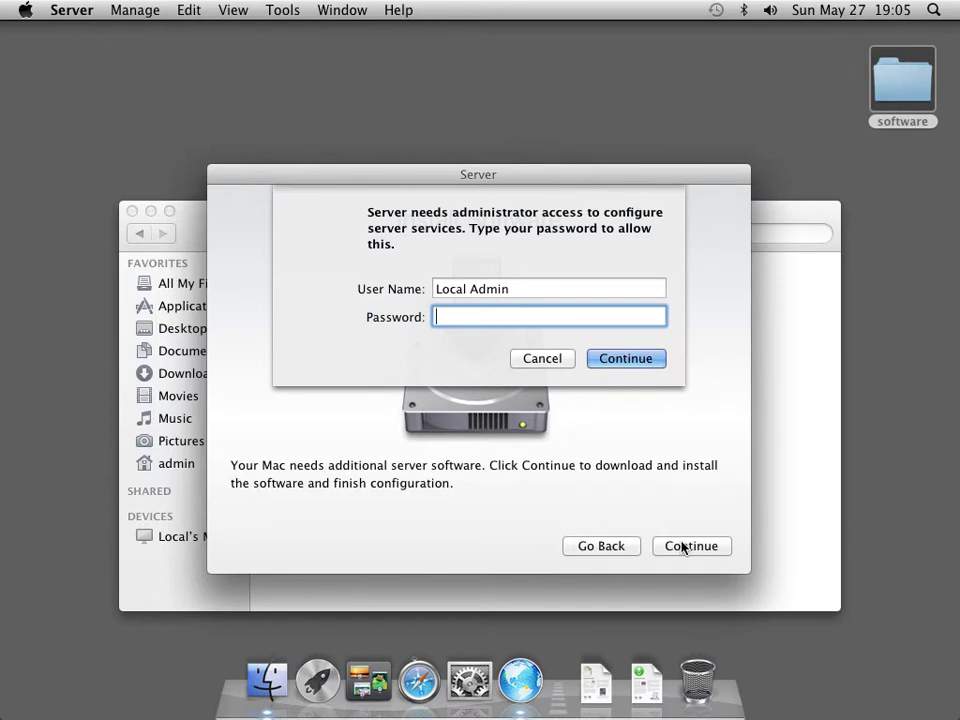
{"action": "key", "text": "Return"}
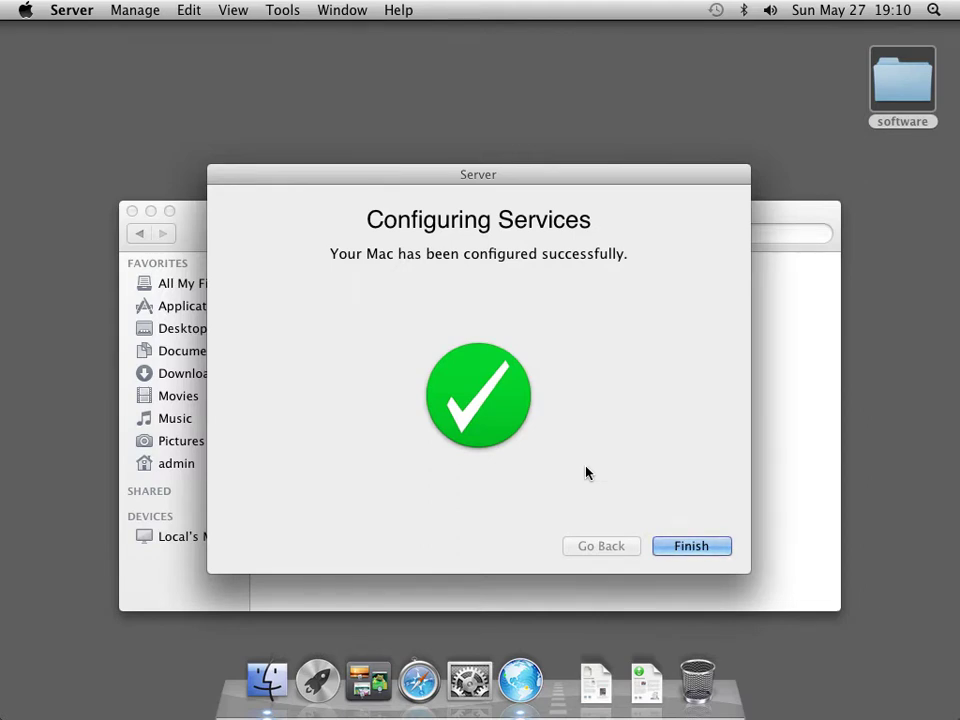
{"action": "left_click", "coordinate": [677, 547]}
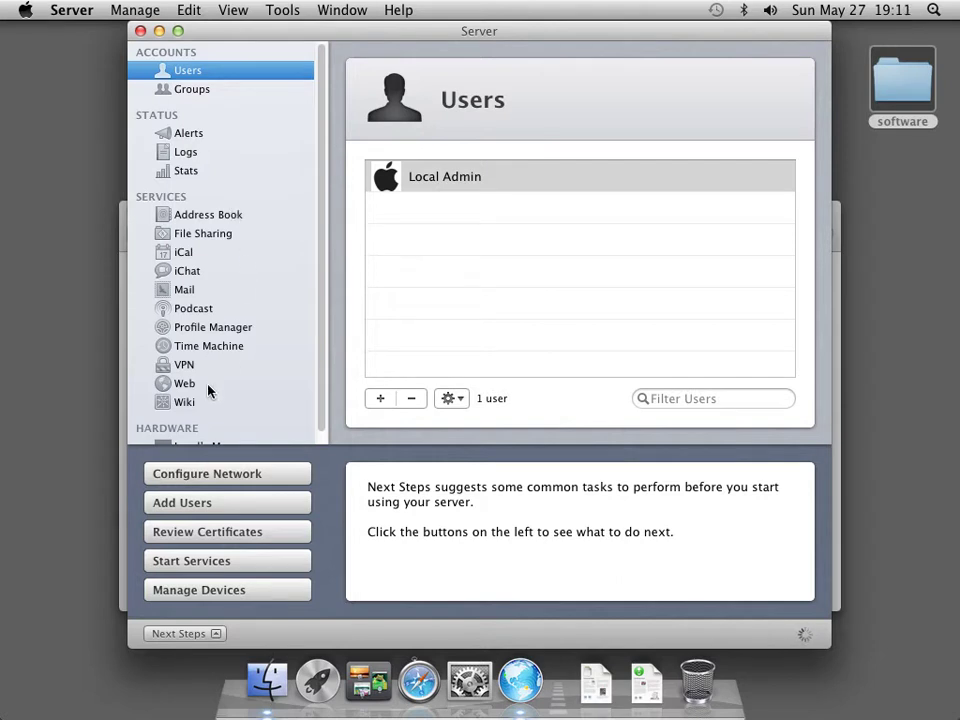
Quit Server, close the Server folder window, and open the software desktop folder.
{"action": "left_click_drag", "start_coordinate": [321, 390], "coordinate": [323, 443]}
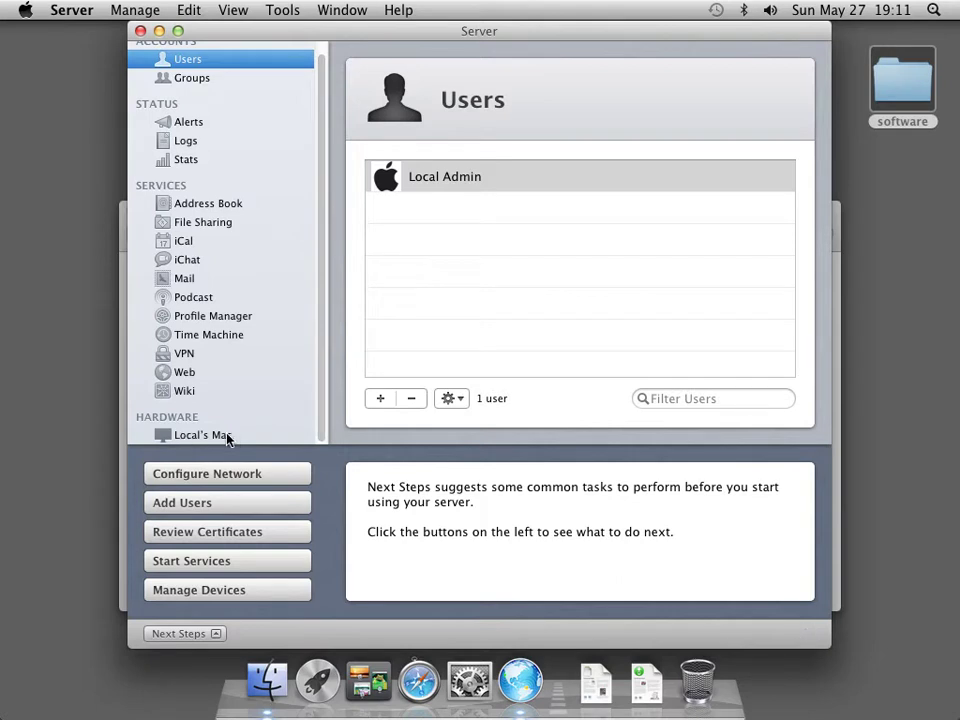
{"action": "left_click", "coordinate": [76, 14]}
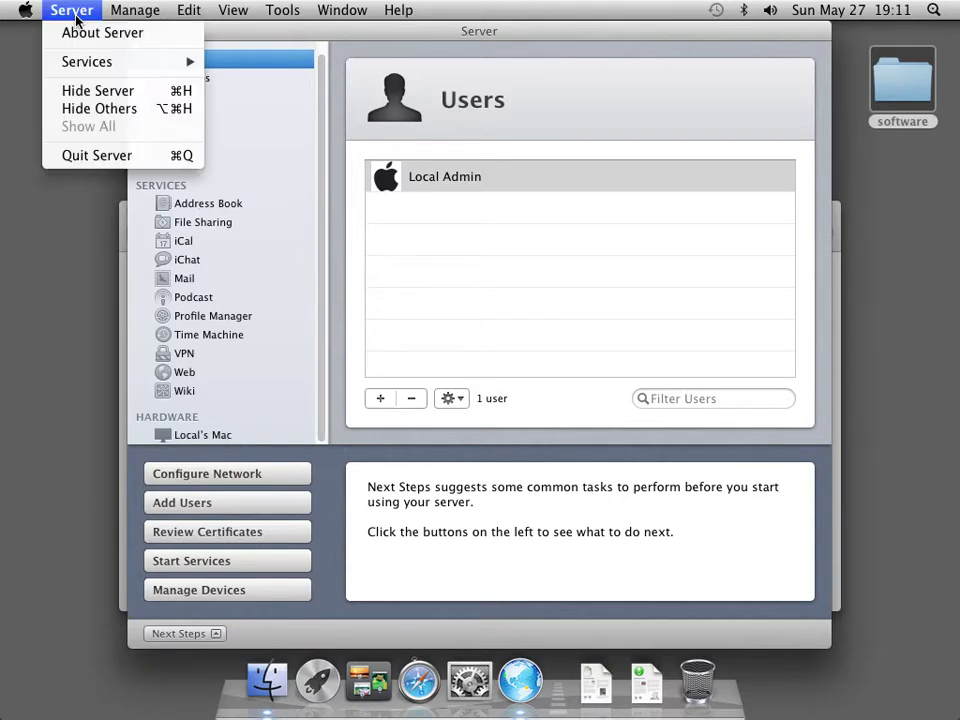
{"action": "left_click", "coordinate": [95, 157]}
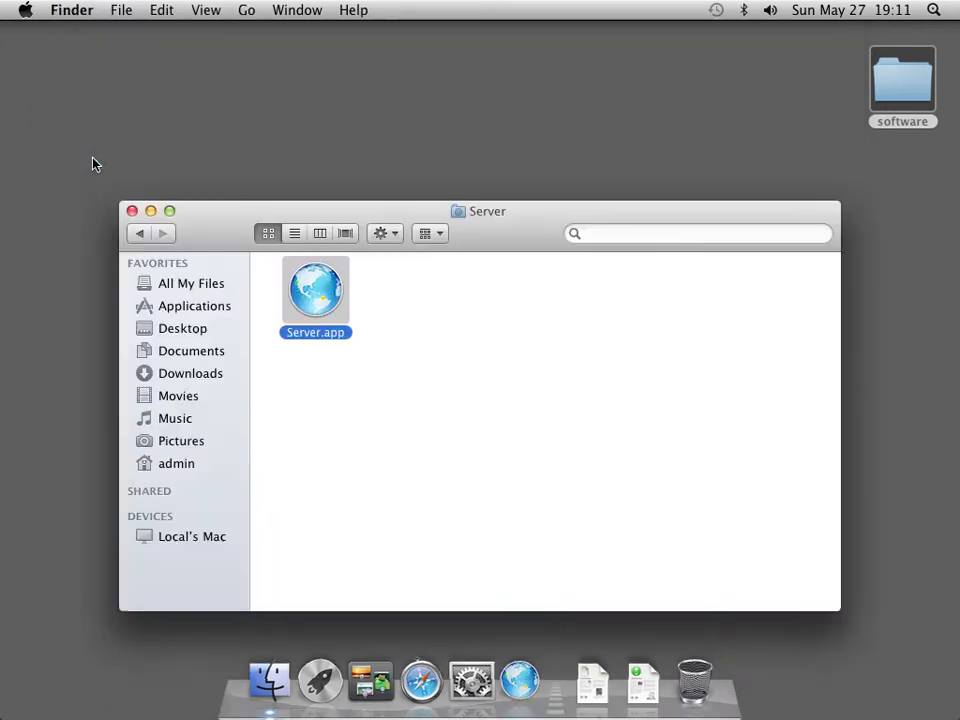
{"action": "left_click", "coordinate": [131, 211]}
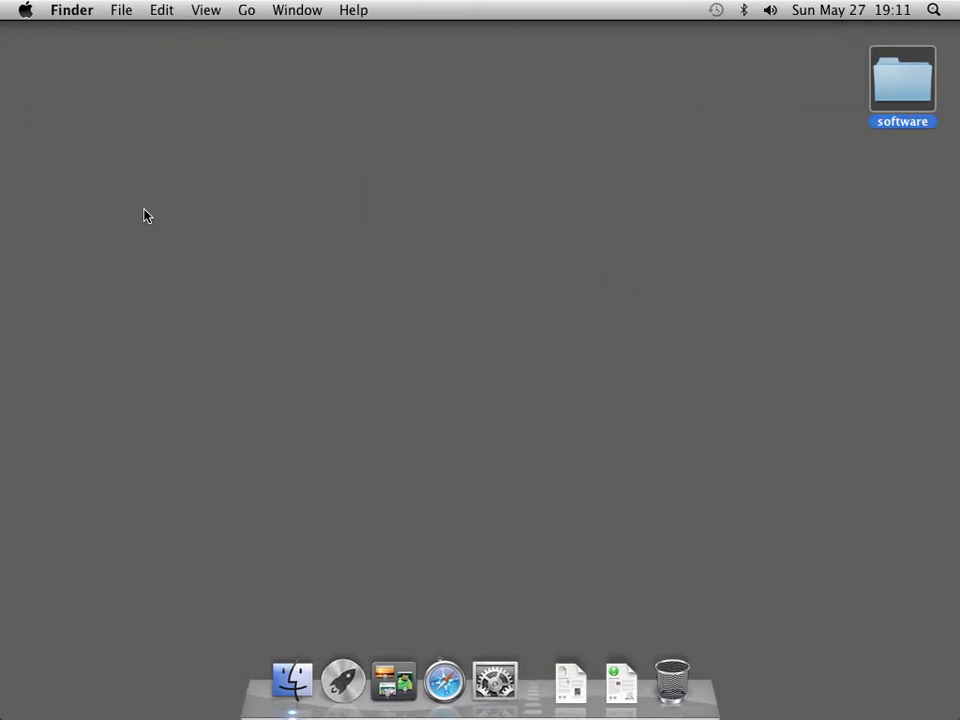
{"action": "double_click", "coordinate": [901, 93]}
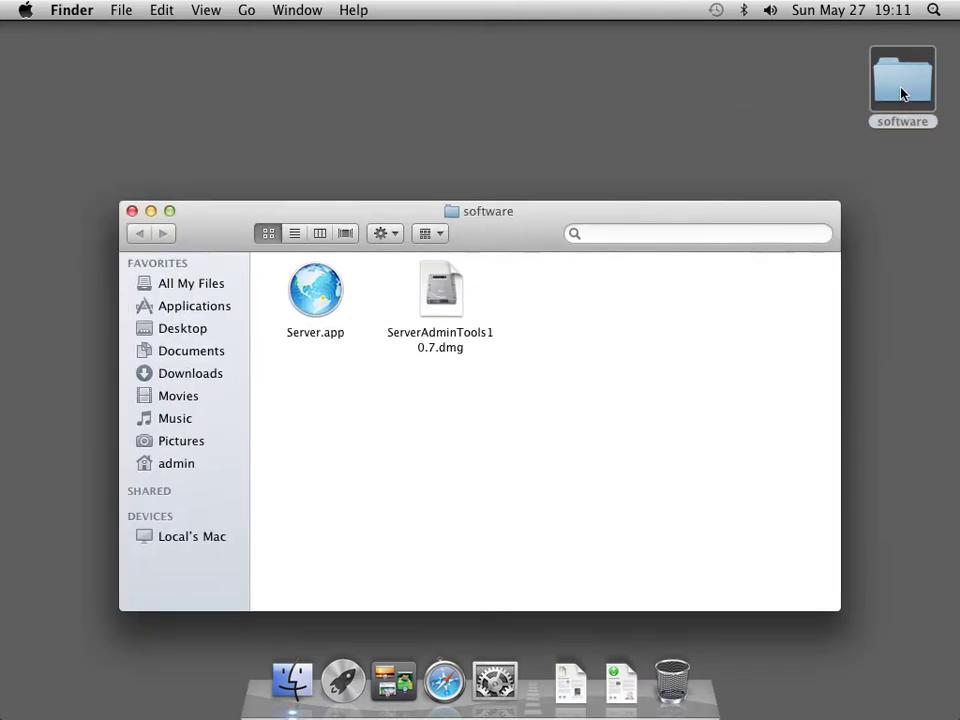
Mount ServerAdminTools10.7.dmg and launch the ServerAdminTools.pkg installer inside it.
{"action": "left_click", "coordinate": [444, 284]}
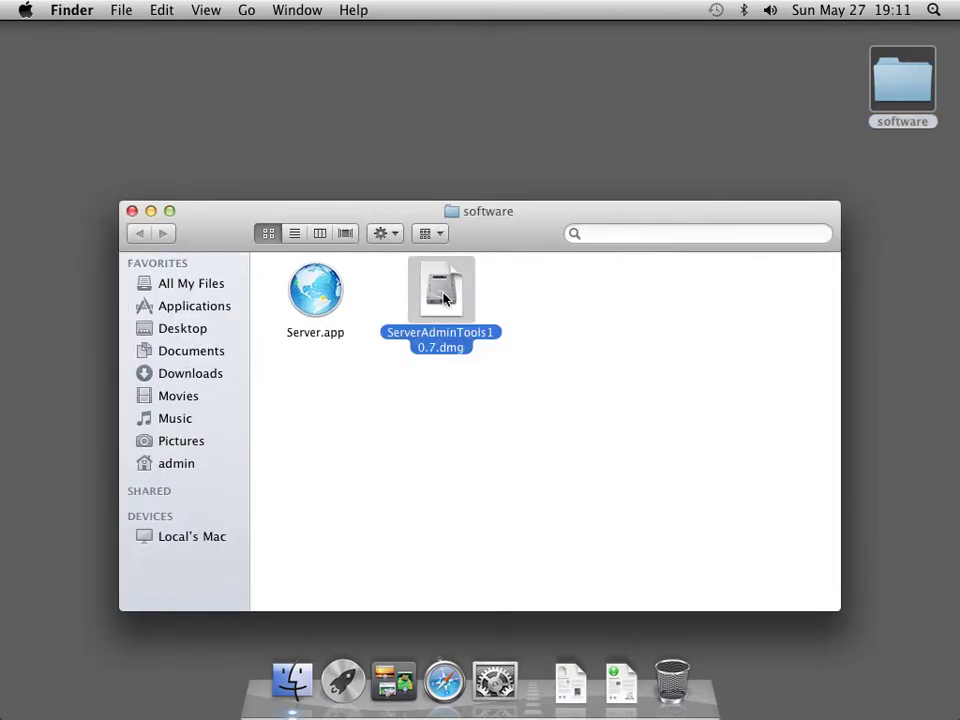
{"action": "double_click", "coordinate": [444, 298]}
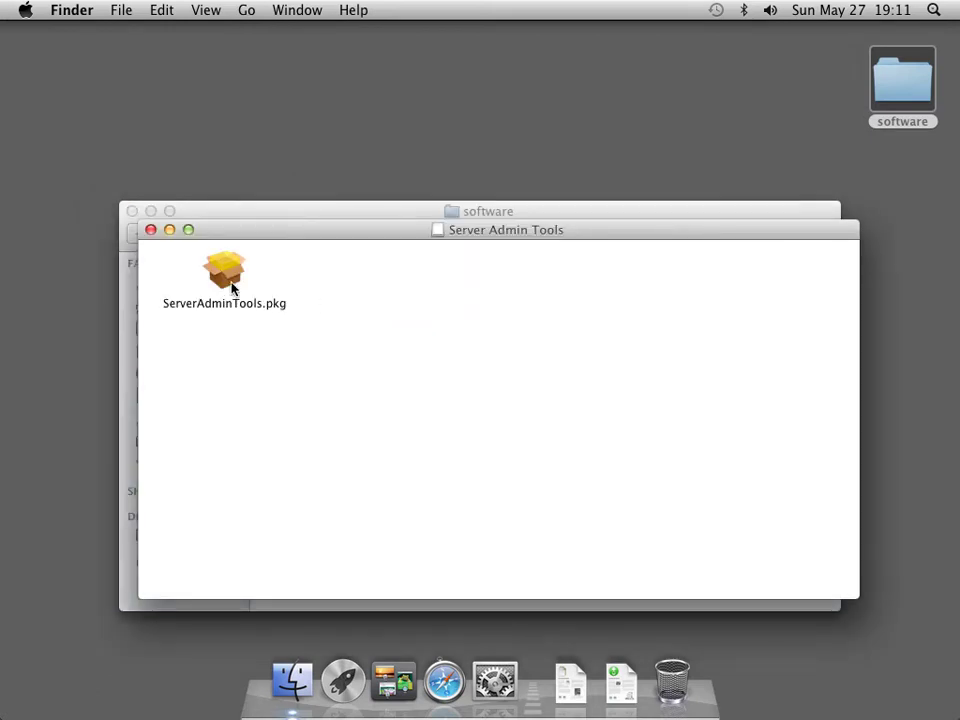
{"action": "double_click", "coordinate": [231, 285]}
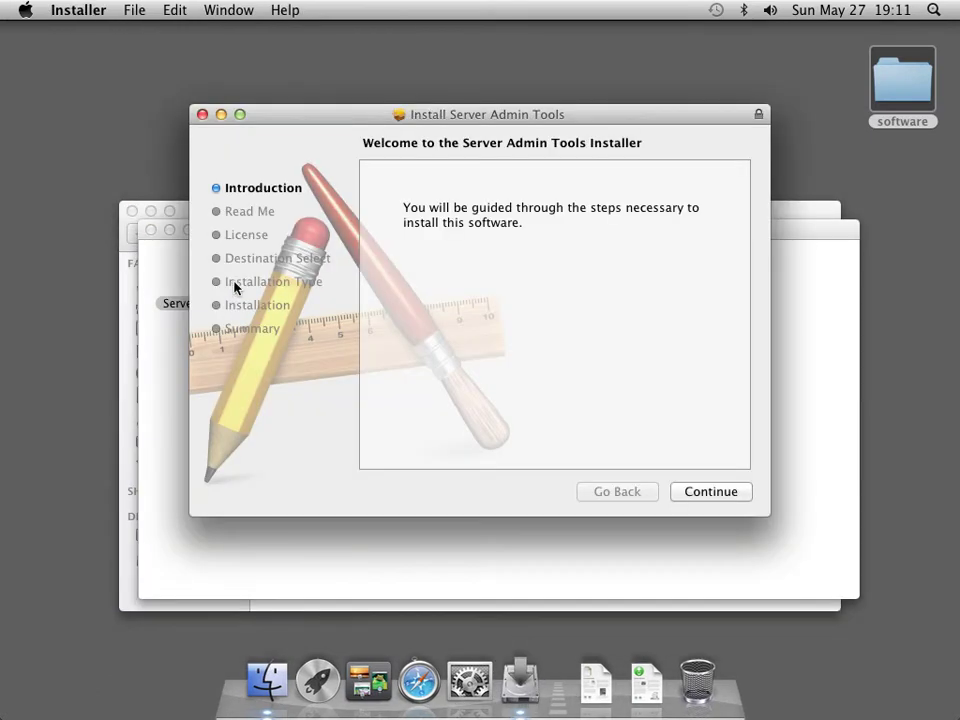
Go through the Server Admin Tools Read Me and accept its licence agreement.
{"action": "left_click", "coordinate": [707, 494]}
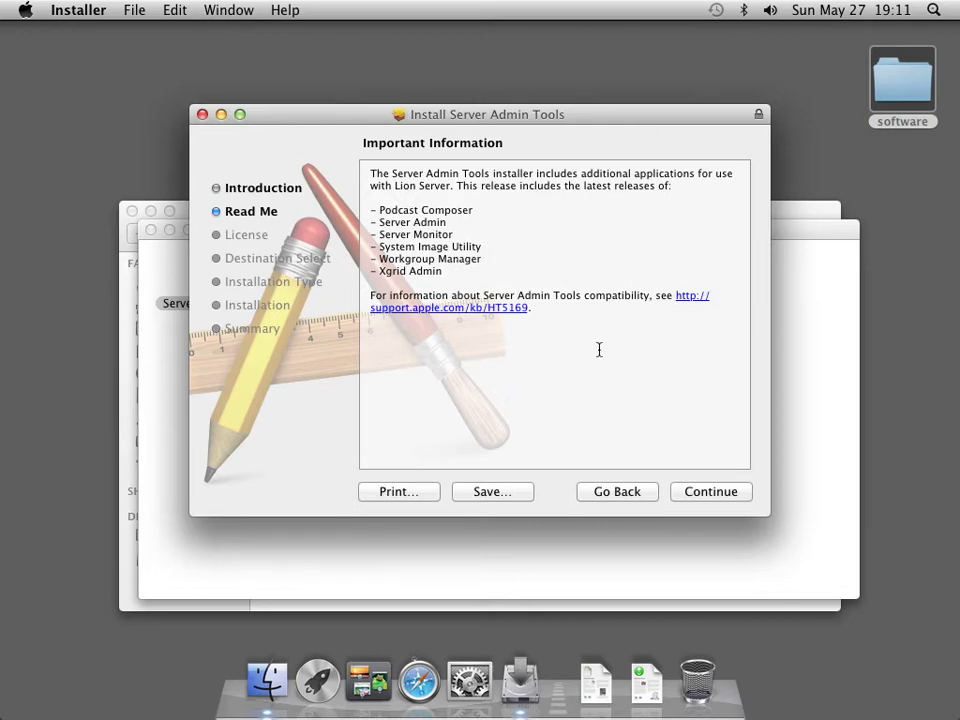
{"action": "left_click", "coordinate": [703, 499]}
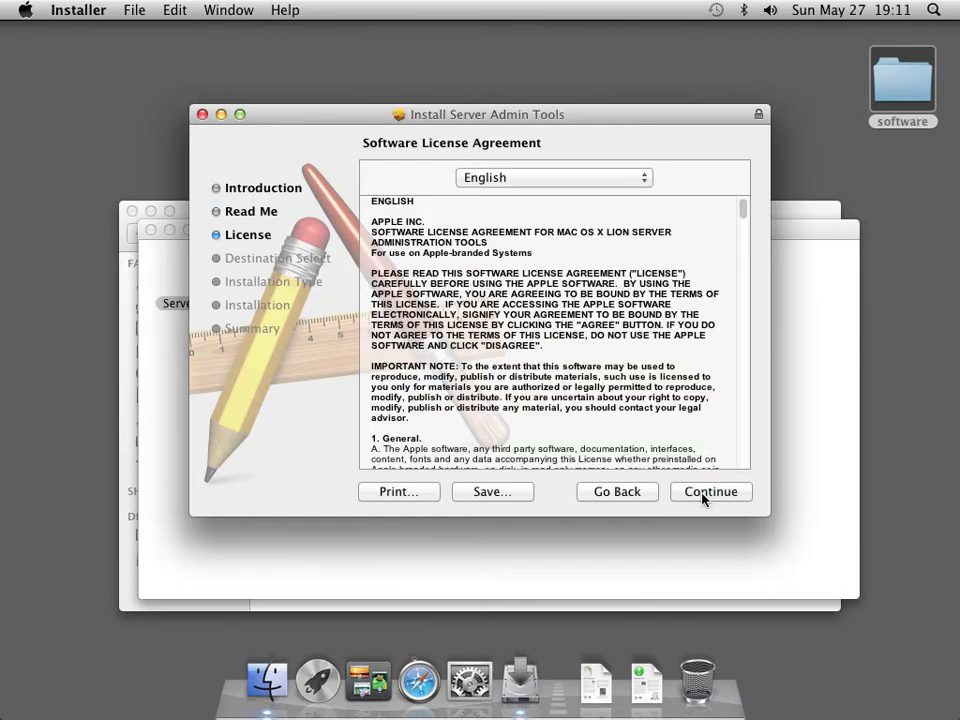
{"action": "left_click", "coordinate": [703, 493]}
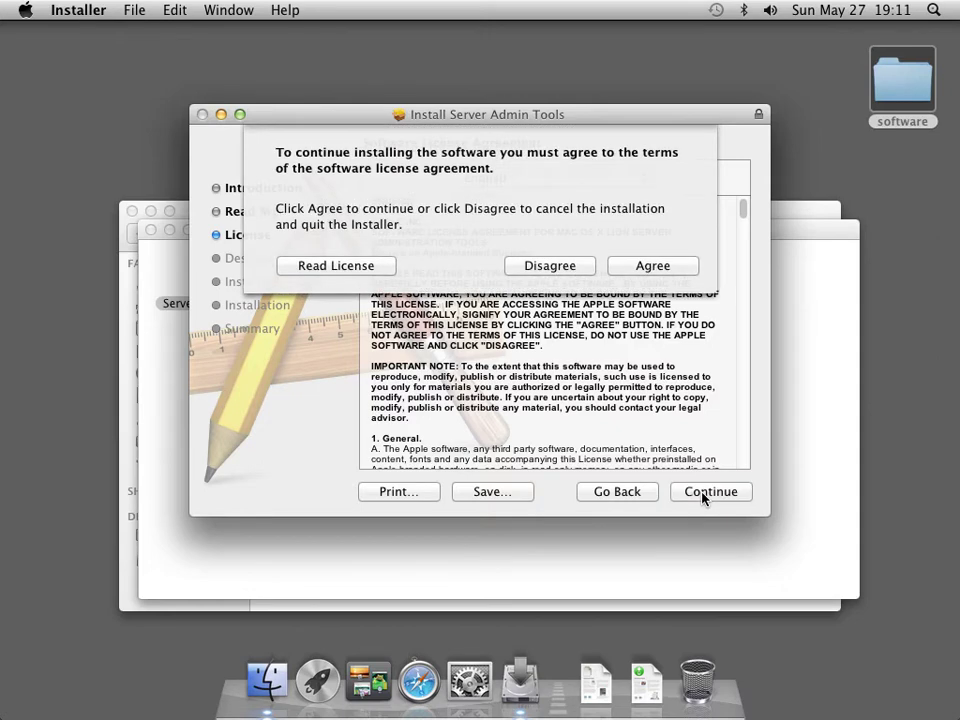
{"action": "left_click", "coordinate": [664, 266]}
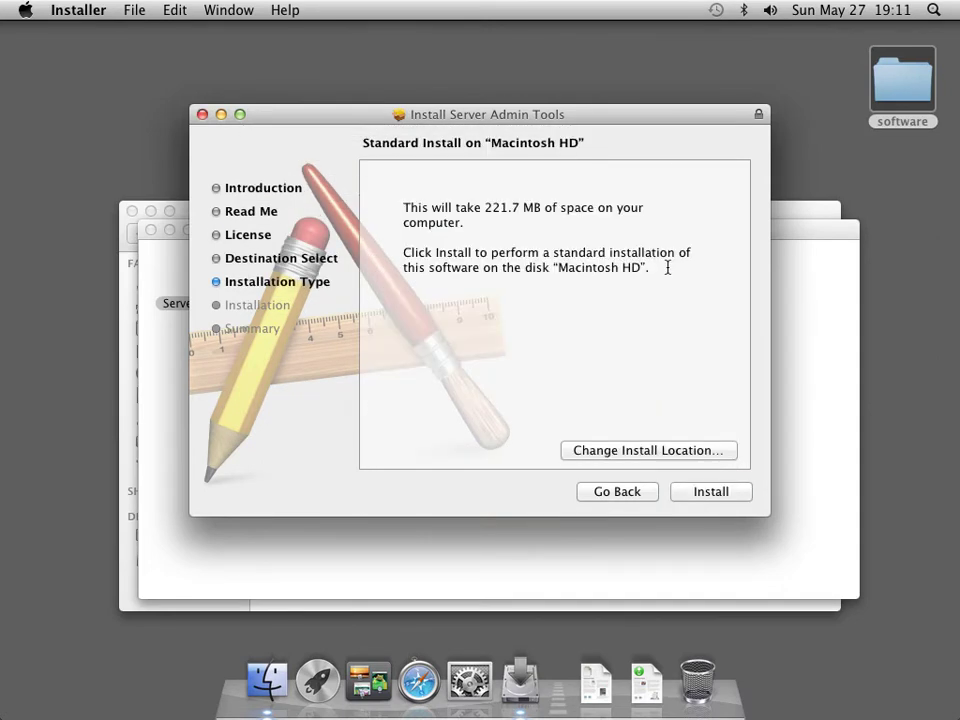
Install Server Admin Tools on Macintosh HD using the admin password, then close the installer.
{"action": "left_click", "coordinate": [691, 492]}
{"action": "type", "text": "•"}
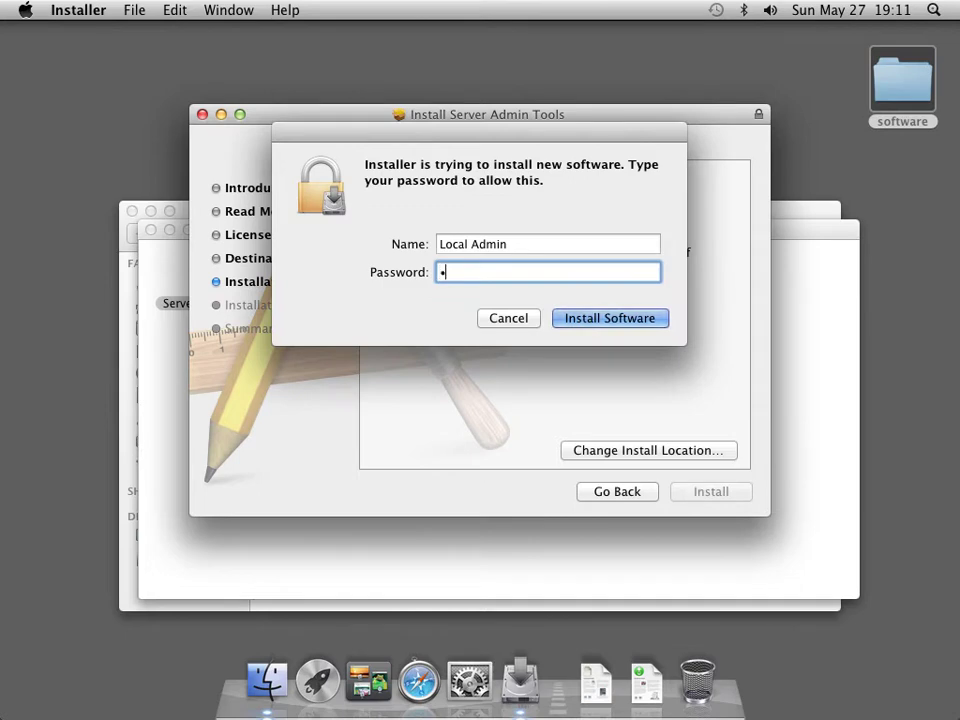
{"action": "type", "text": "••••••"}
{"action": "key", "text": "Return"}
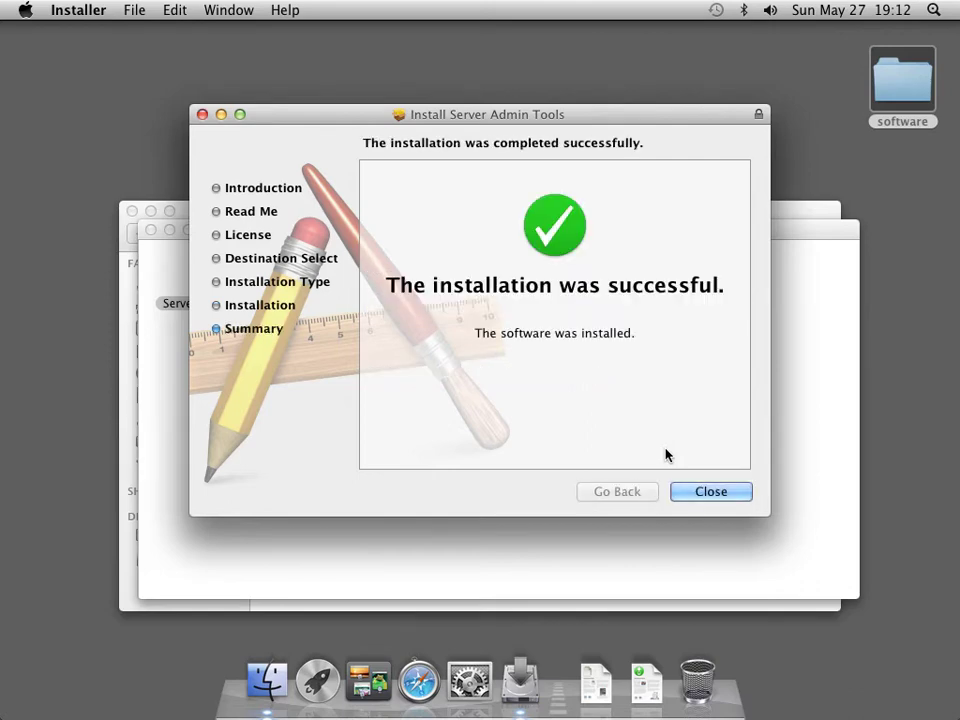
{"action": "left_click", "coordinate": [709, 492]}
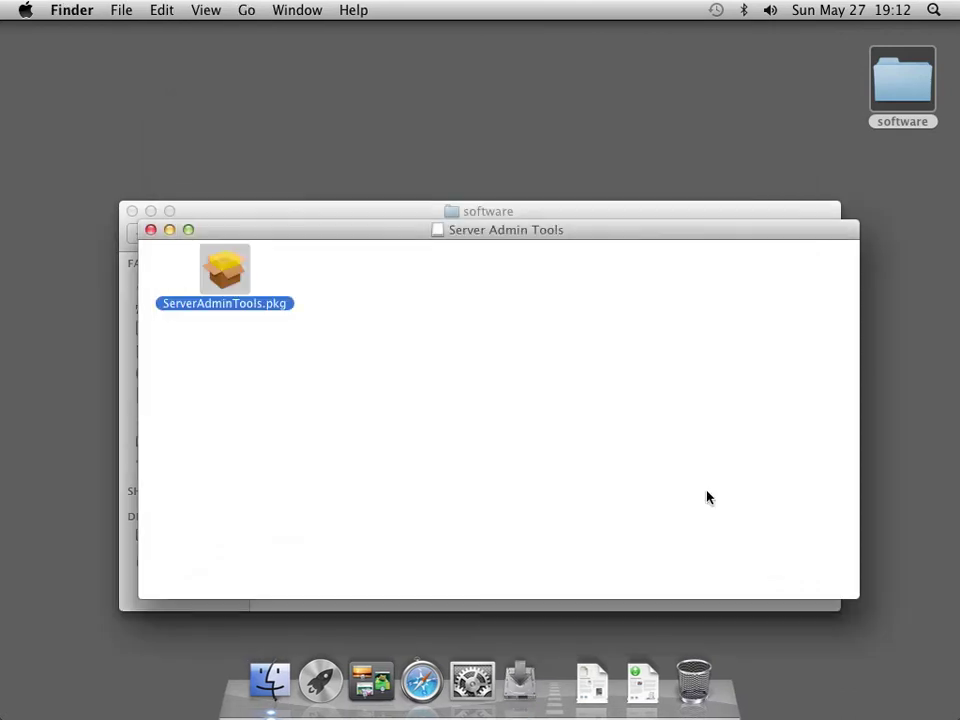
Close the disk and software windows, then view the Server folder's tools in Applications.
{"action": "left_click", "coordinate": [151, 230]}
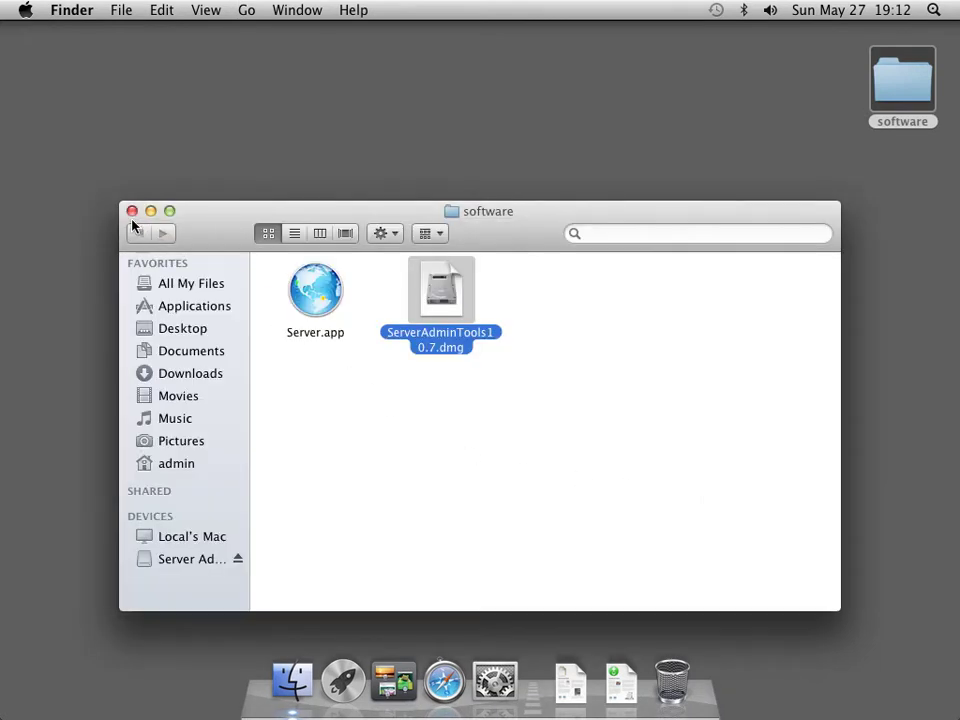
{"action": "left_click", "coordinate": [133, 210]}
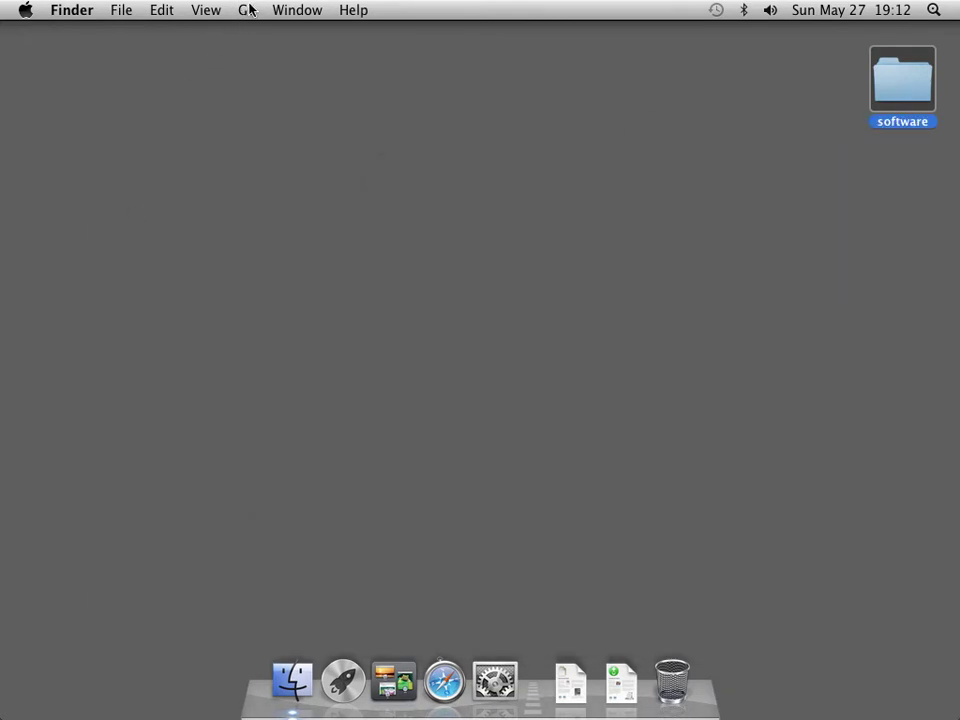
{"action": "left_click", "coordinate": [246, 10]}
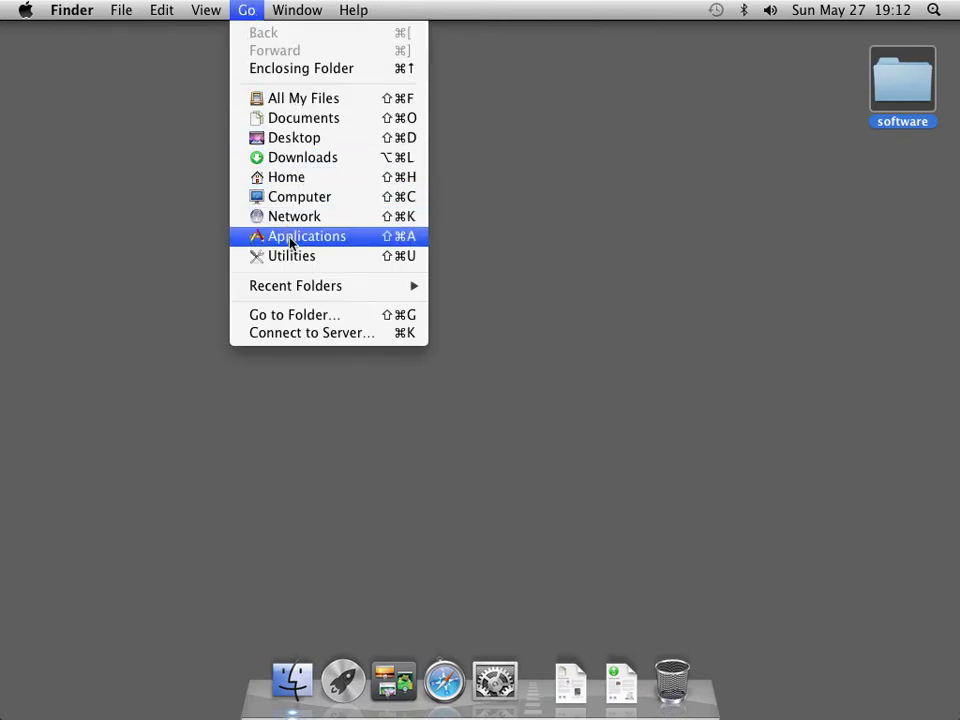
{"action": "left_click", "coordinate": [292, 238]}
{"action": "left_click", "coordinate": [475, 437]}
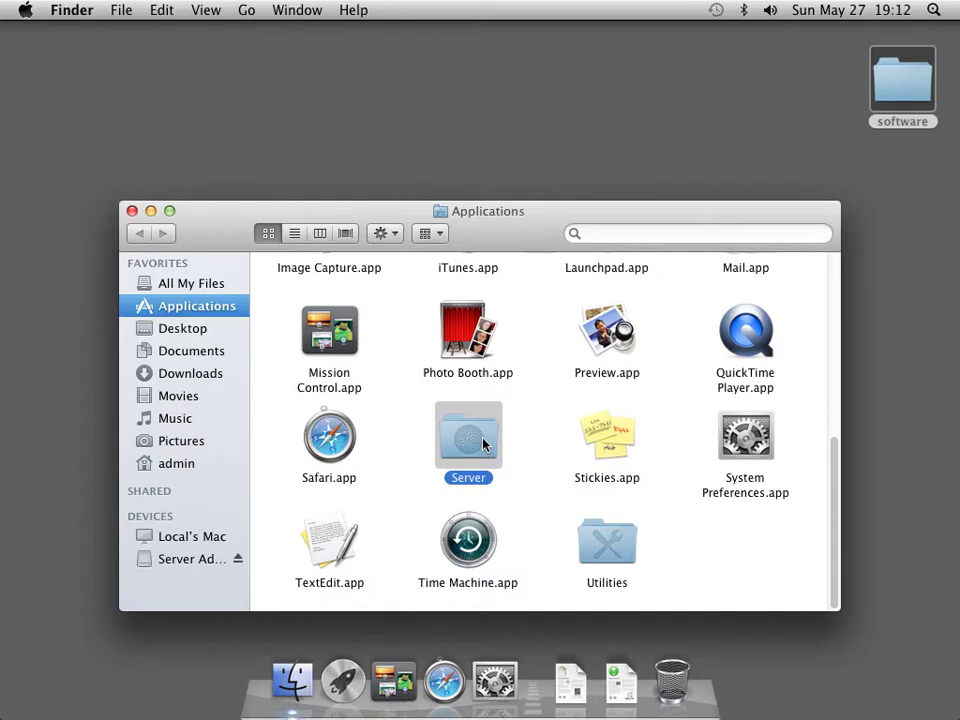
{"action": "double_click", "coordinate": [495, 444]}
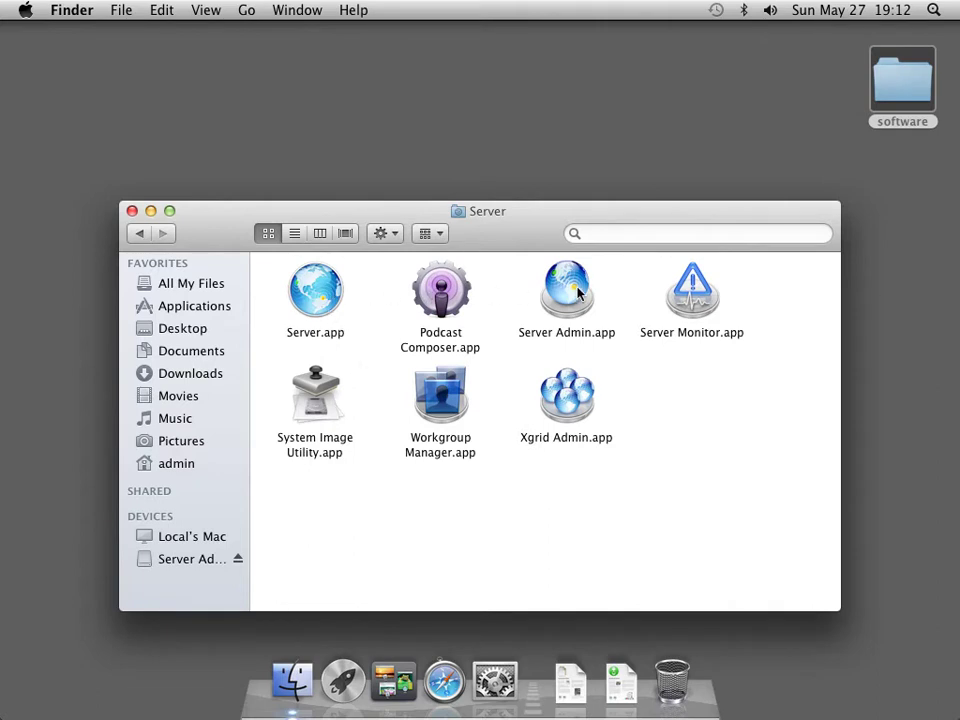
Drag the Applications Server folder into the Dock as a stack and close the window.
{"action": "left_click", "coordinate": [139, 234]}
{"action": "left_click", "coordinate": [452, 437]}
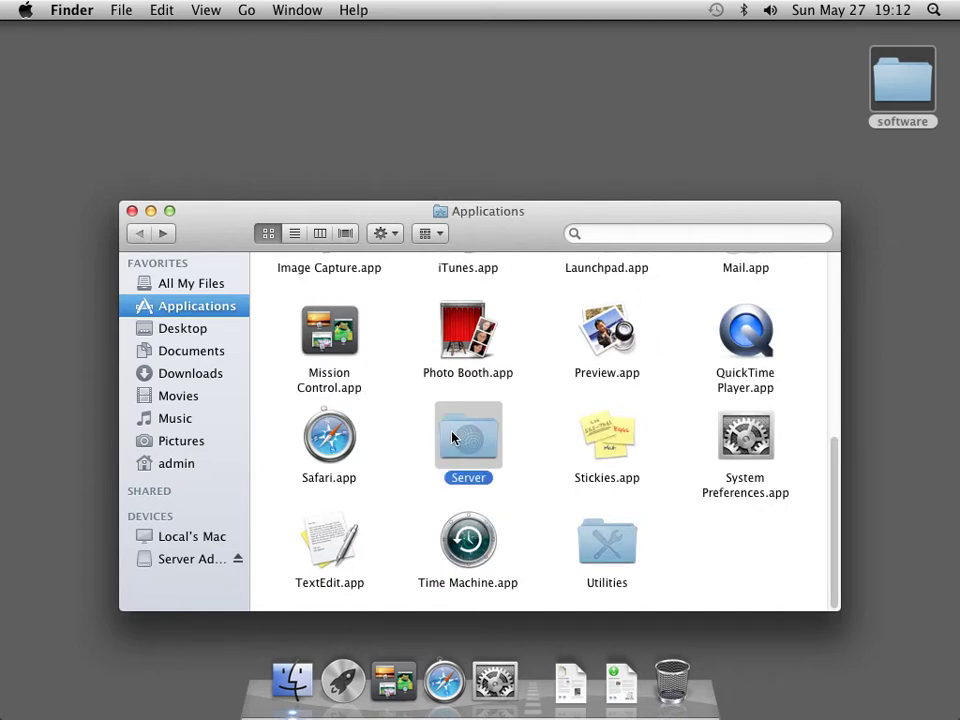
{"action": "left_click_drag", "start_coordinate": [480, 460], "coordinate": [545, 686]}
{"action": "right_click", "coordinate": [545, 684]}
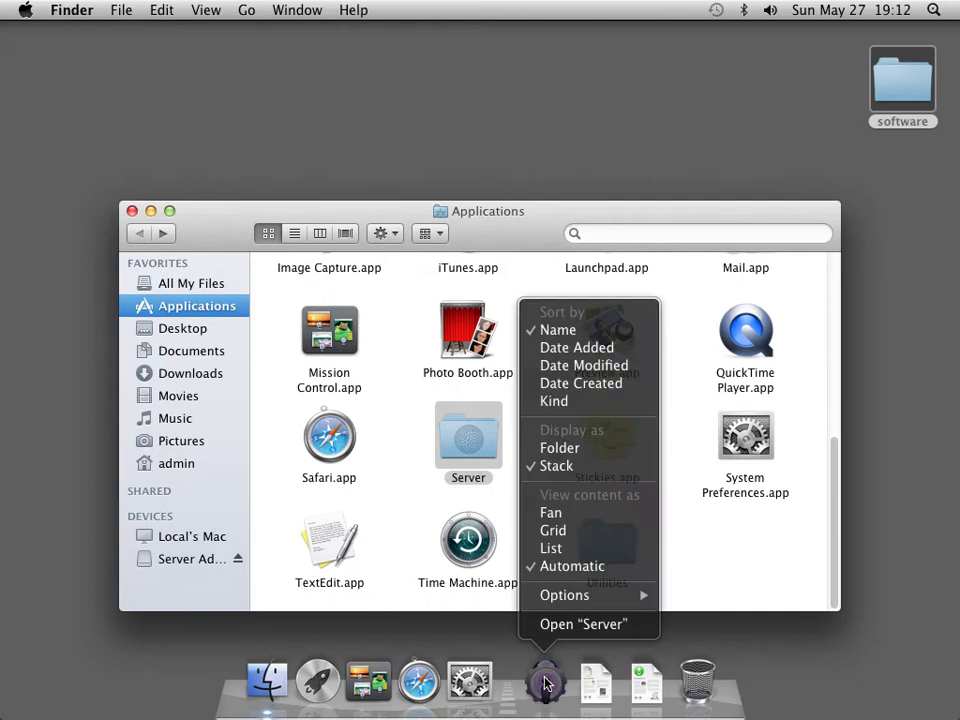
{"action": "left_click", "coordinate": [561, 546]}
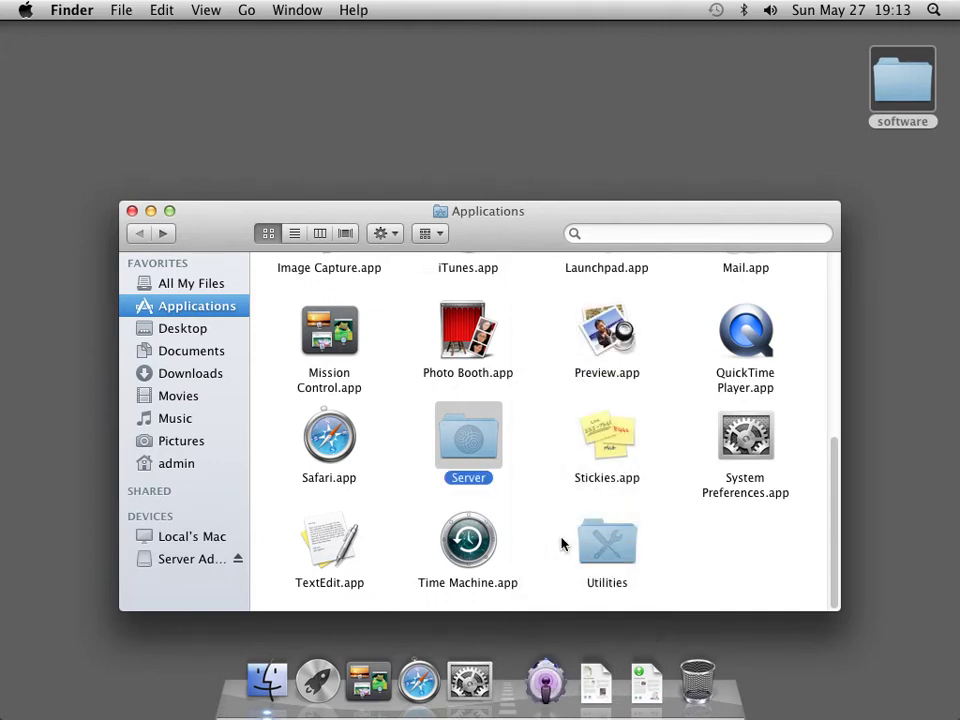
{"action": "left_click", "coordinate": [131, 211]}
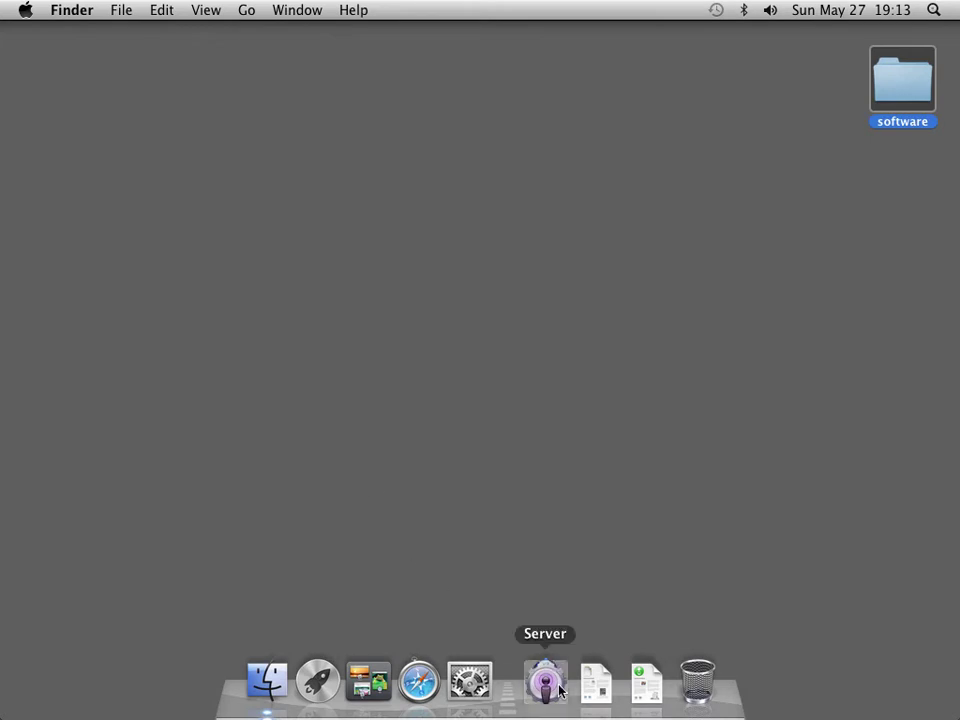
{"action": "left_click", "coordinate": [545, 681]}
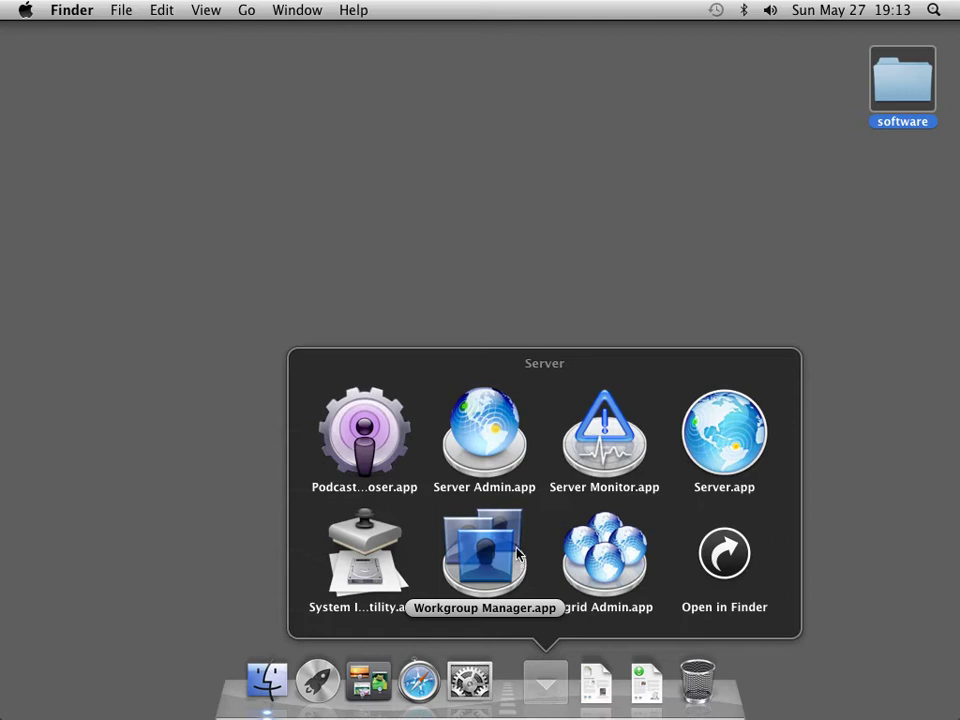
{"action": "left_click", "coordinate": [480, 452]}
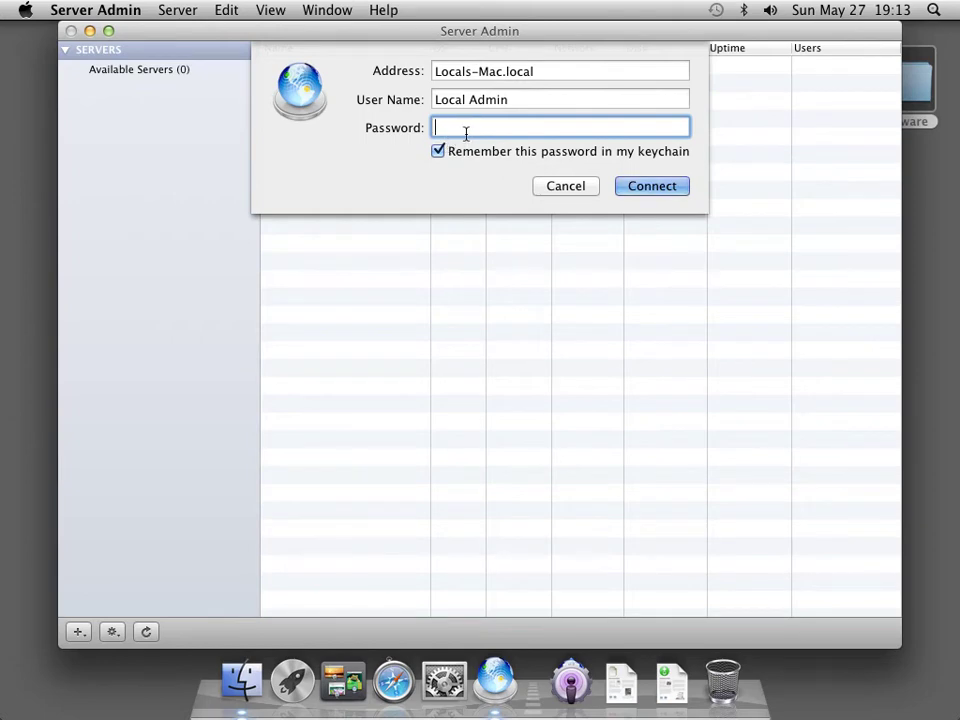
{"action": "left_click", "coordinate": [557, 187]}
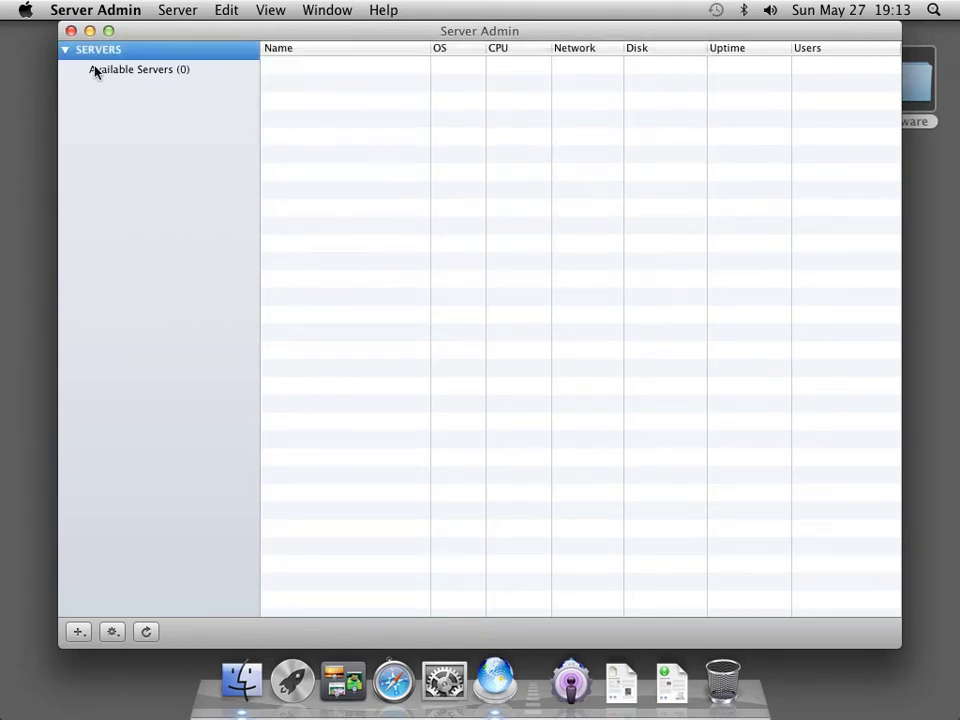
{"action": "left_click", "coordinate": [96, 13]}
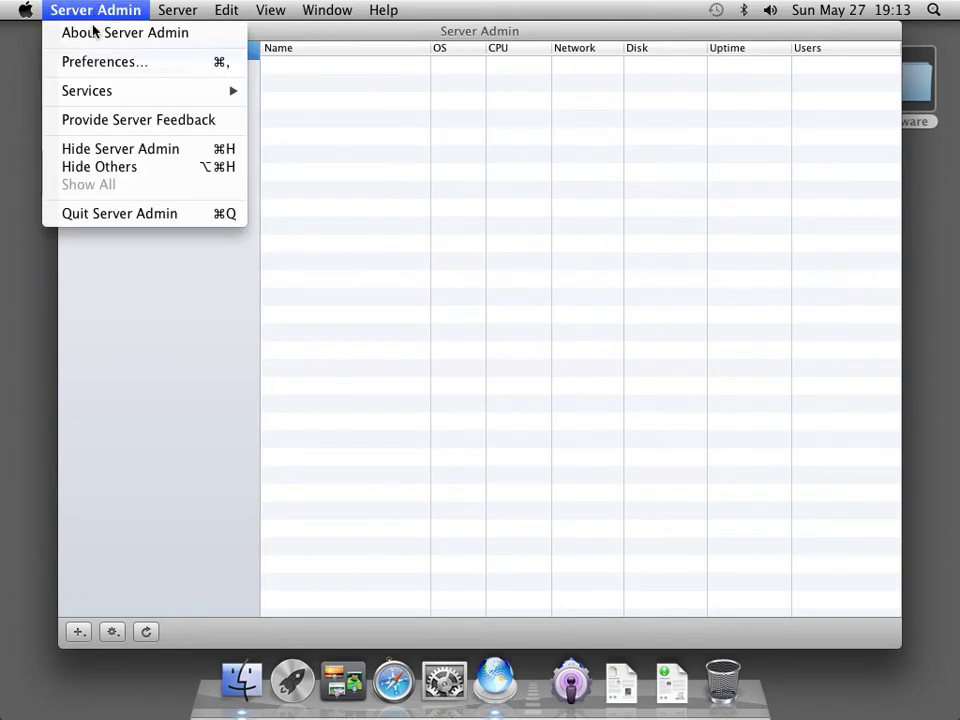
{"action": "left_click", "coordinate": [139, 213]}
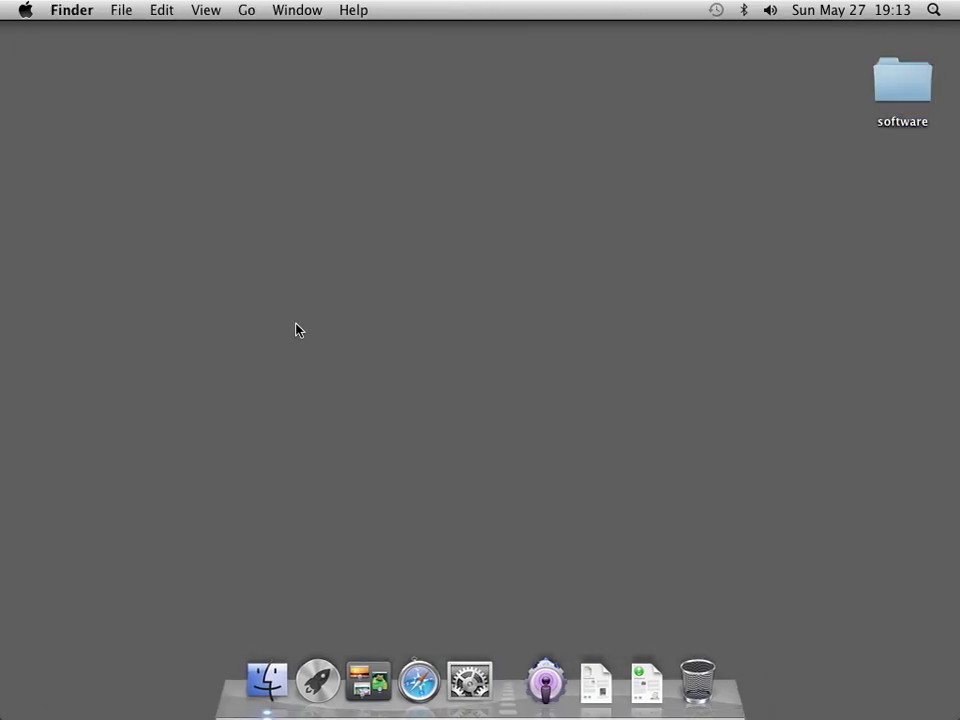
Set the Computer Name to server1 in Sharing, giving server1.local, then quit System Preferences.
{"action": "left_click", "coordinate": [470, 672]}
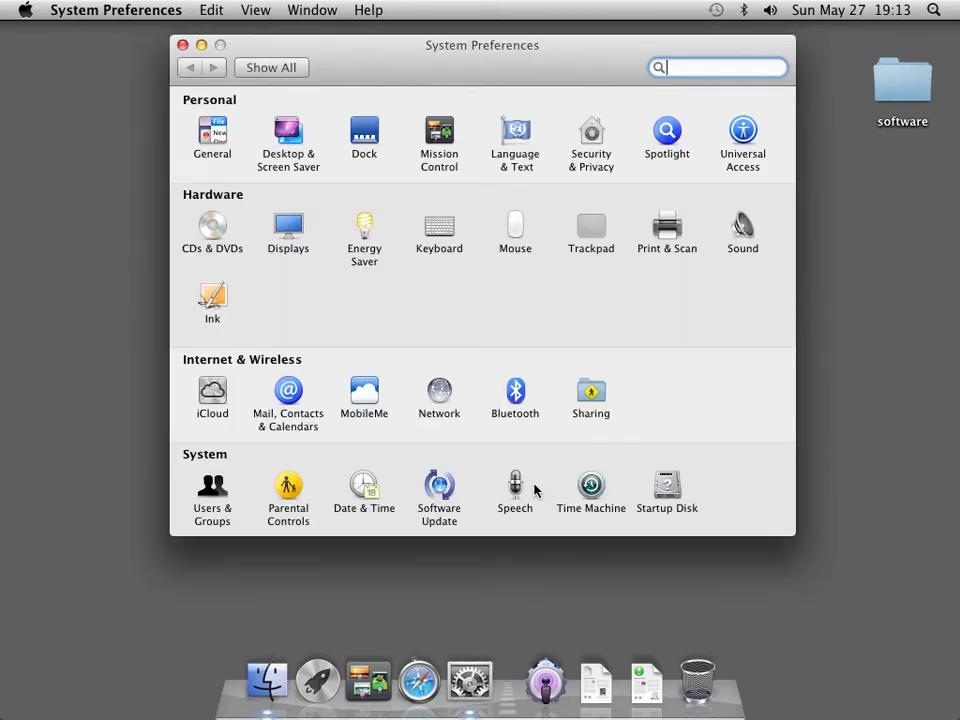
{"action": "left_click", "coordinate": [587, 396]}
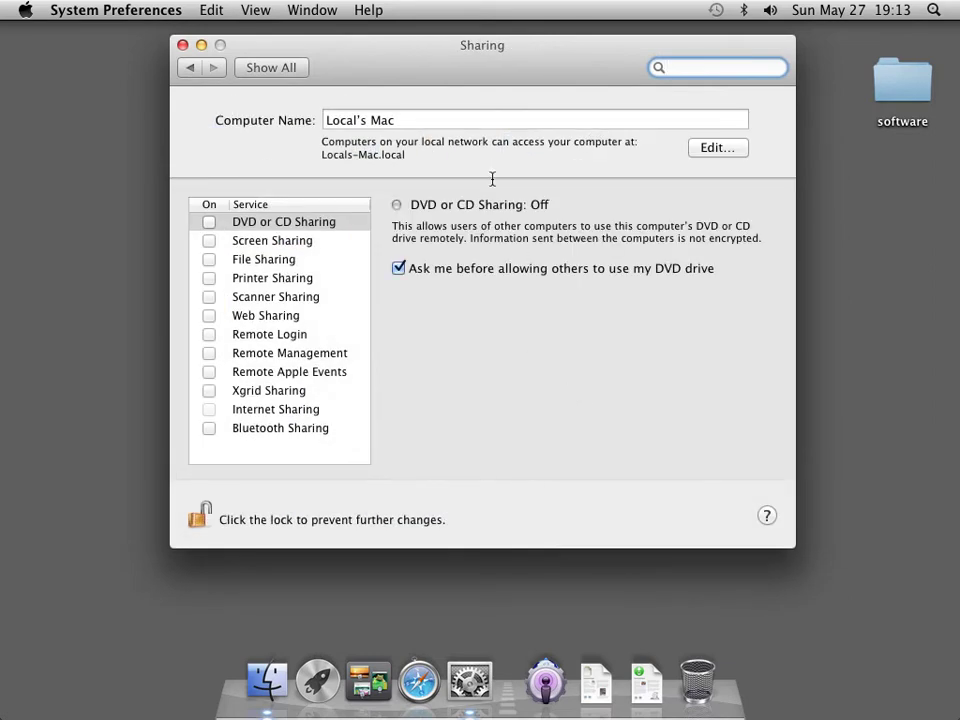
{"action": "triple_click", "coordinate": [441, 116]}
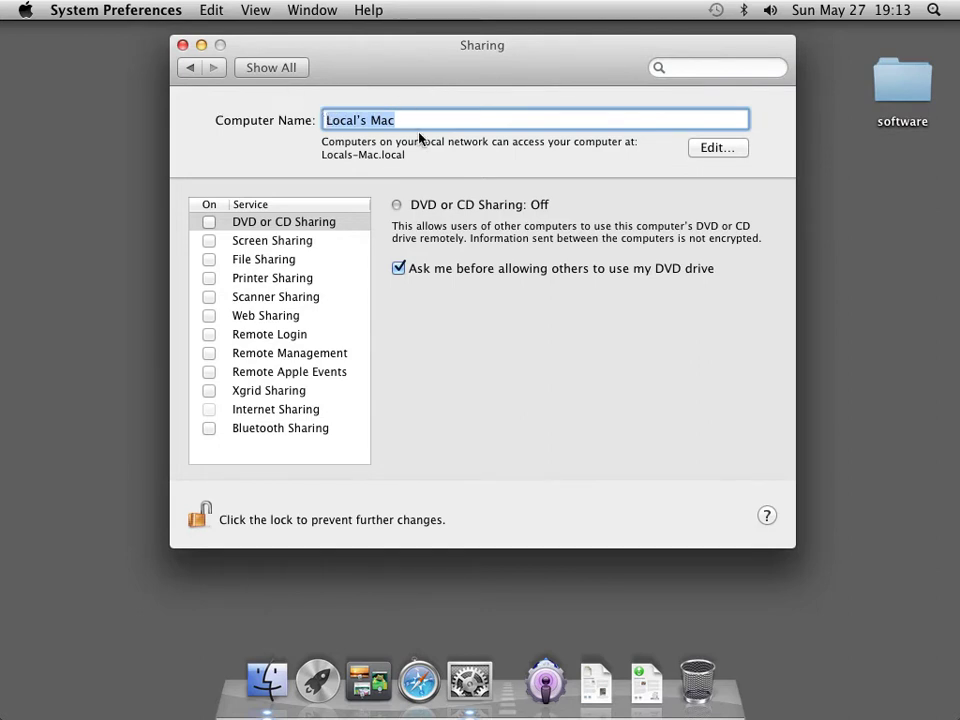
{"action": "type", "text": "server"}
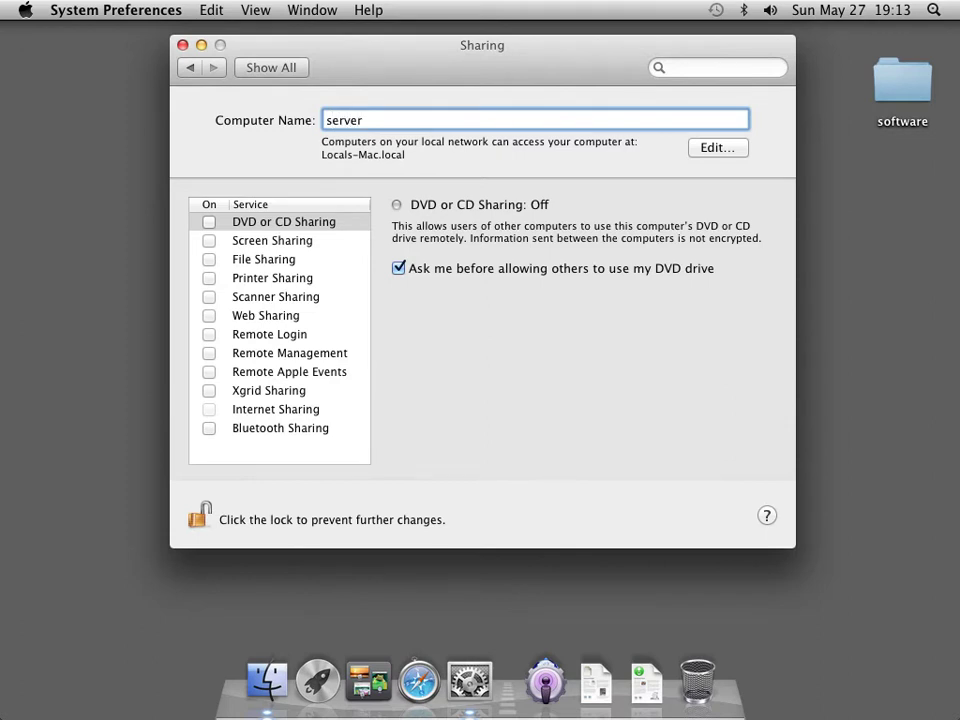
{"action": "type", "text": "1"}
{"action": "key", "text": "Tab"}
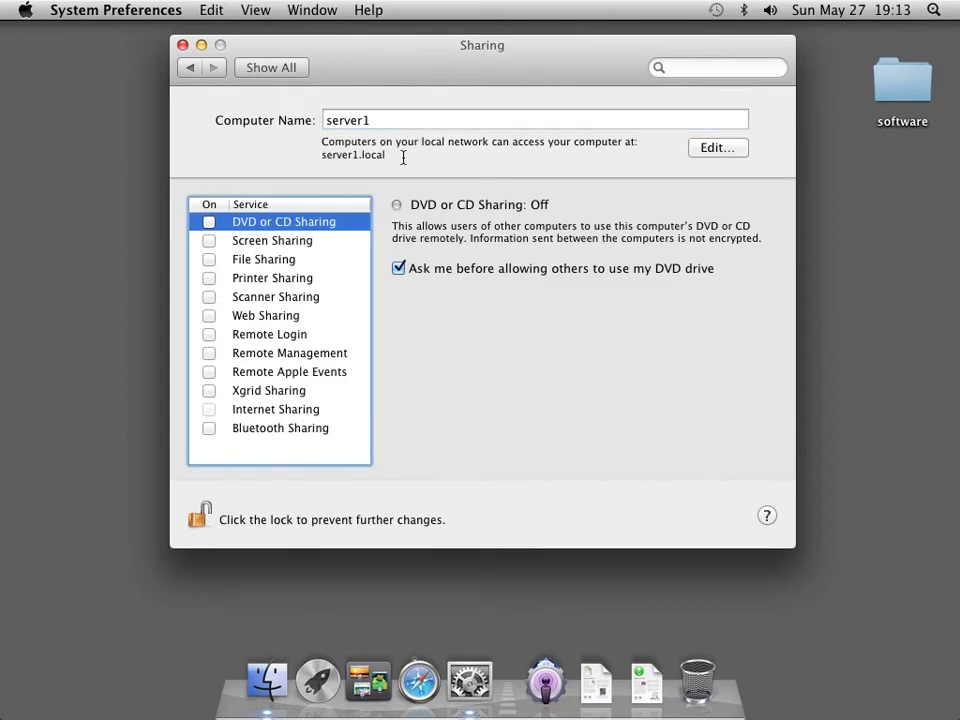
{"action": "left_click_drag", "start_coordinate": [403, 157], "coordinate": [310, 158]}
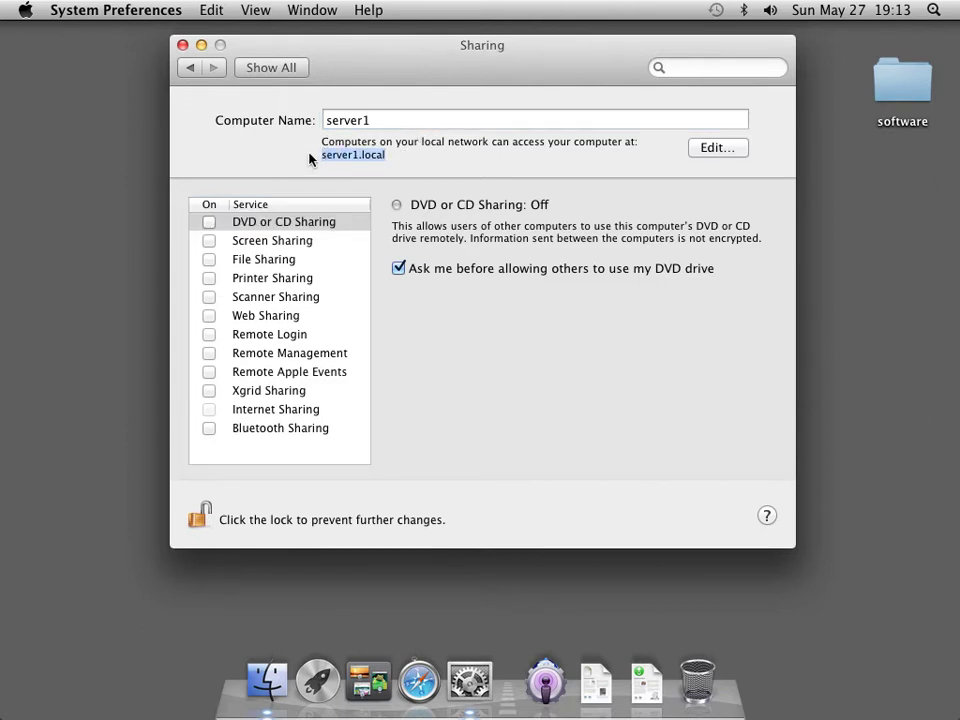
{"action": "left_click", "coordinate": [271, 68]}
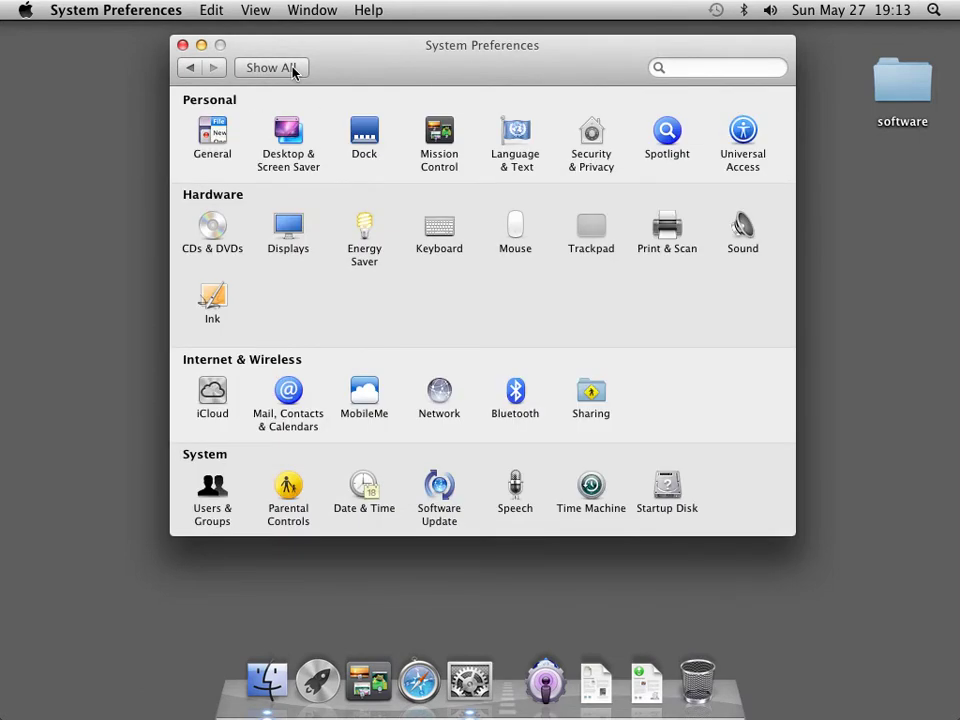
{"action": "left_click", "coordinate": [183, 46]}
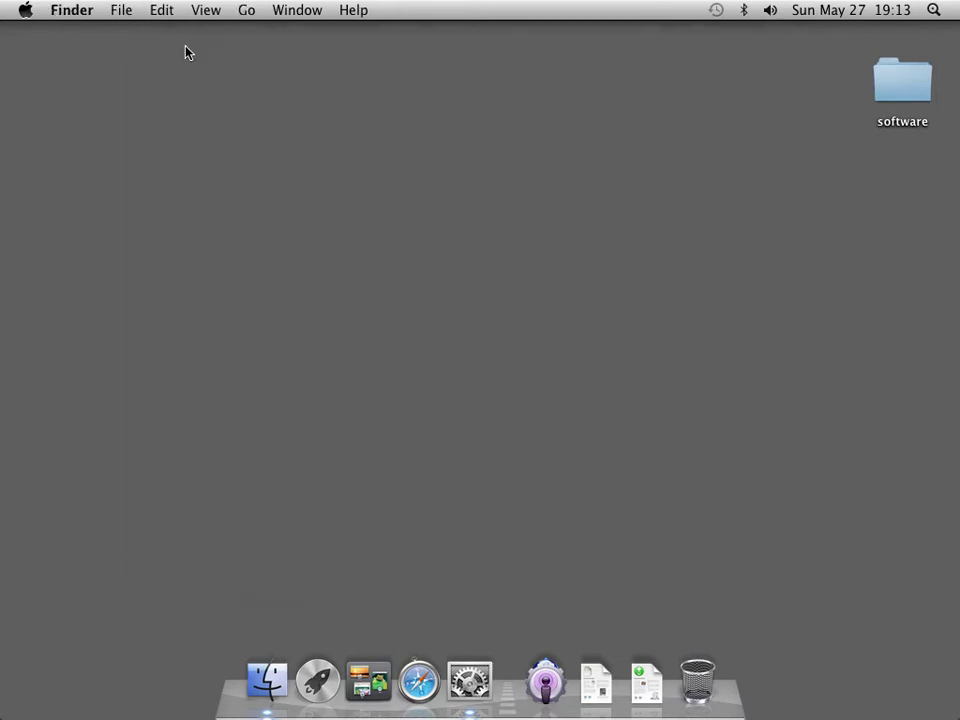
Launch Server.app from the Dock stack and start editing server1's host name on the Network tab.
{"action": "left_click", "coordinate": [558, 681]}
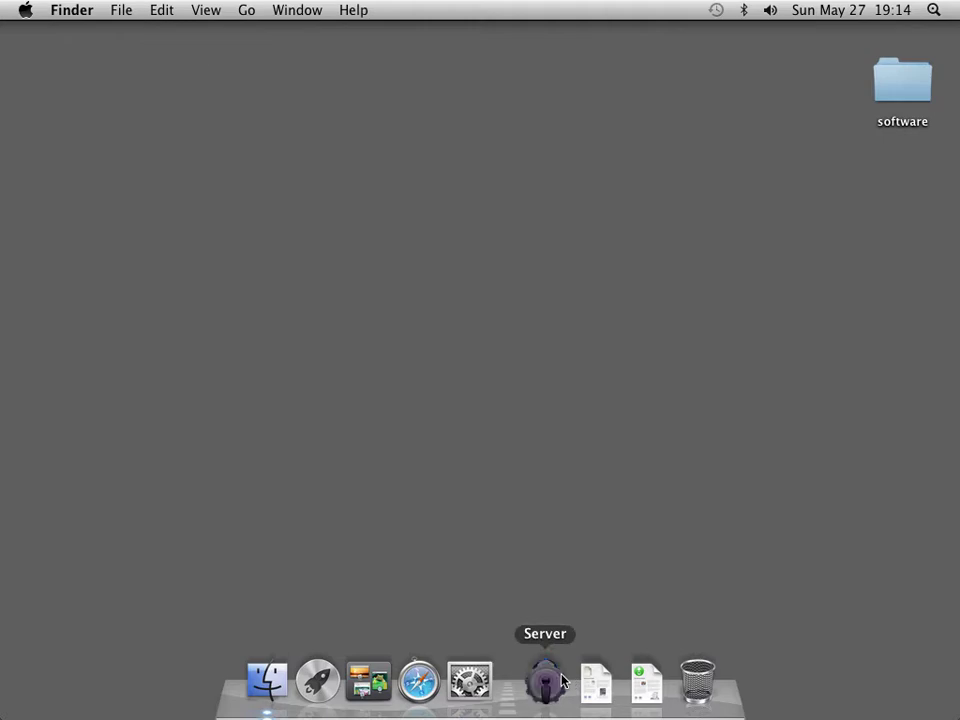
{"action": "left_click", "coordinate": [700, 440]}
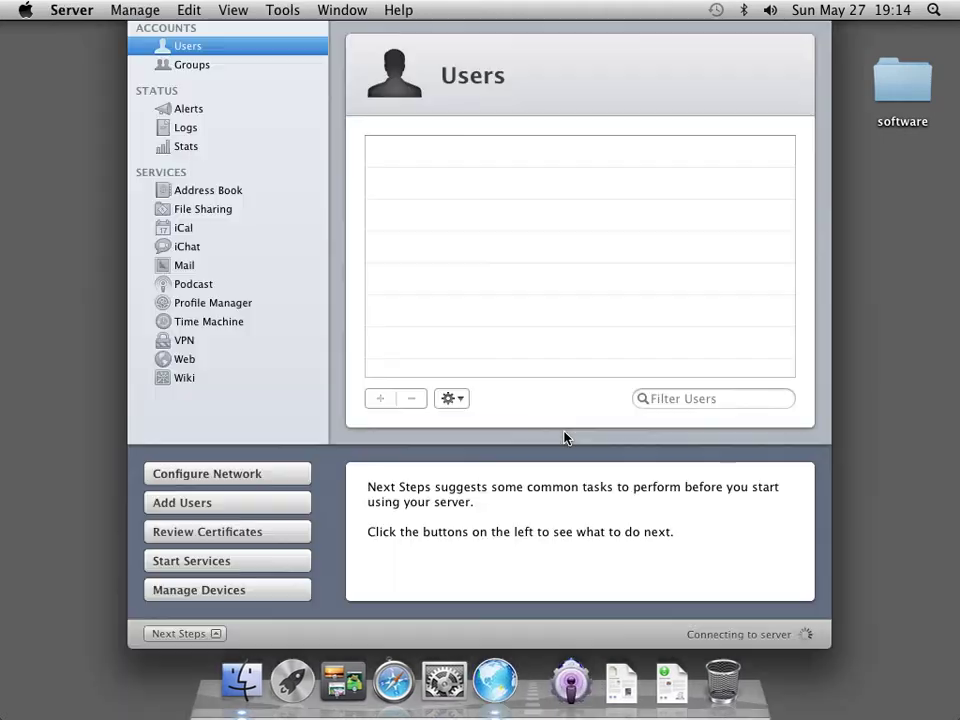
{"action": "left_click", "coordinate": [210, 634]}
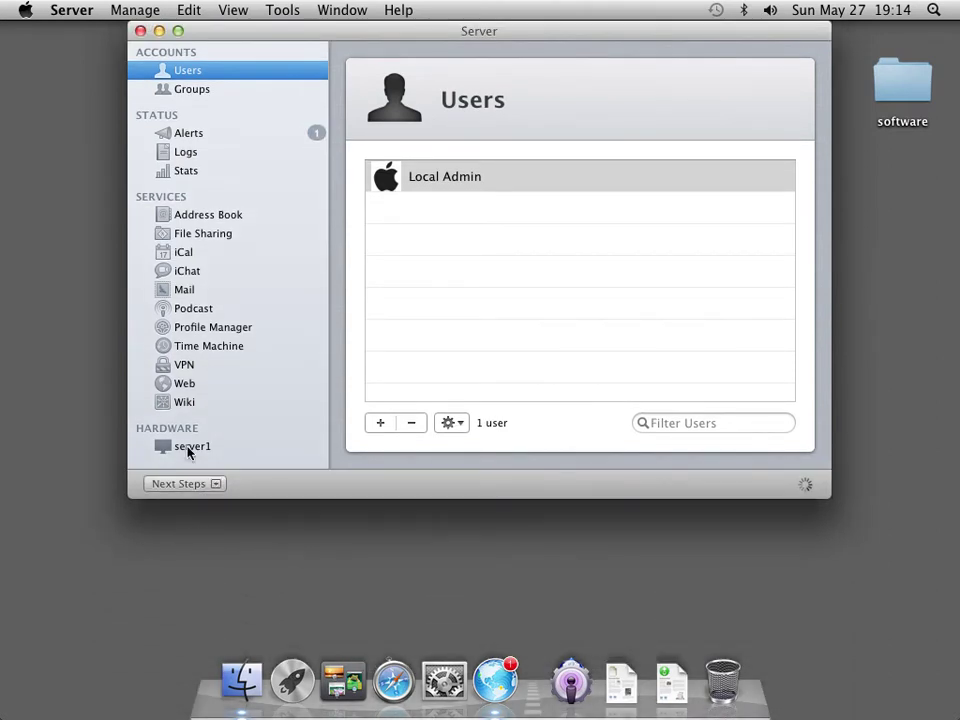
{"action": "left_click", "coordinate": [188, 449]}
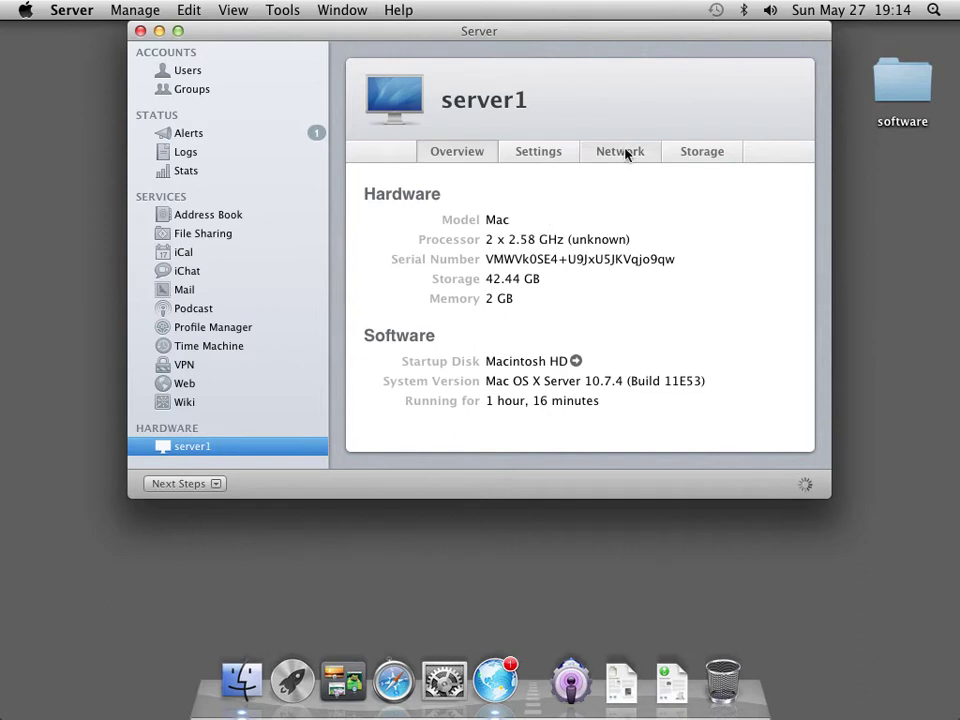
{"action": "left_click", "coordinate": [628, 154]}
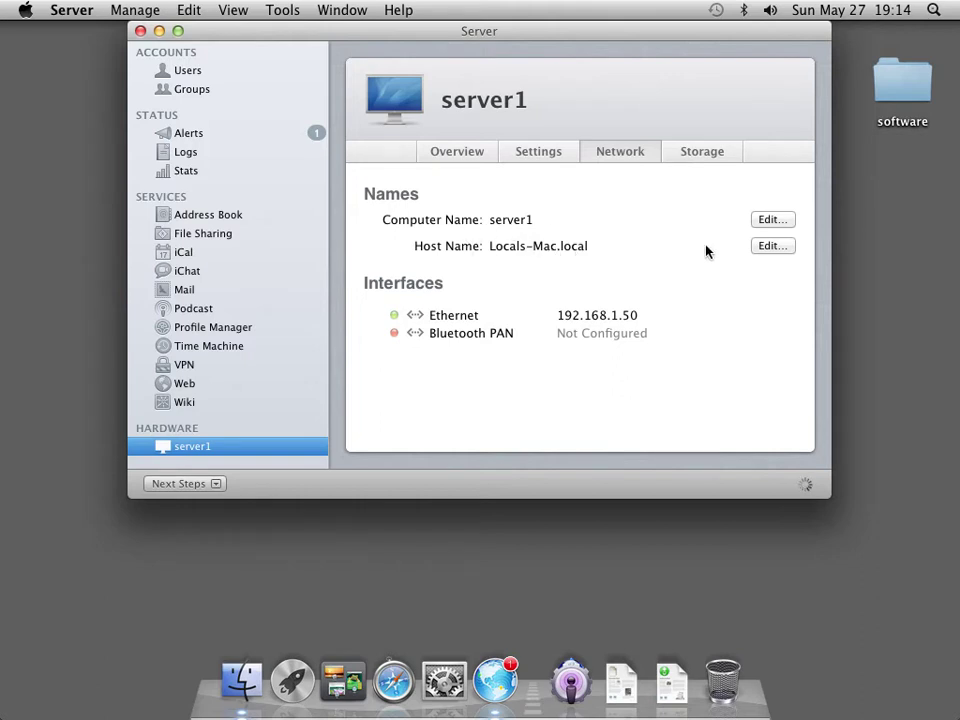
{"action": "left_click", "coordinate": [768, 248]}
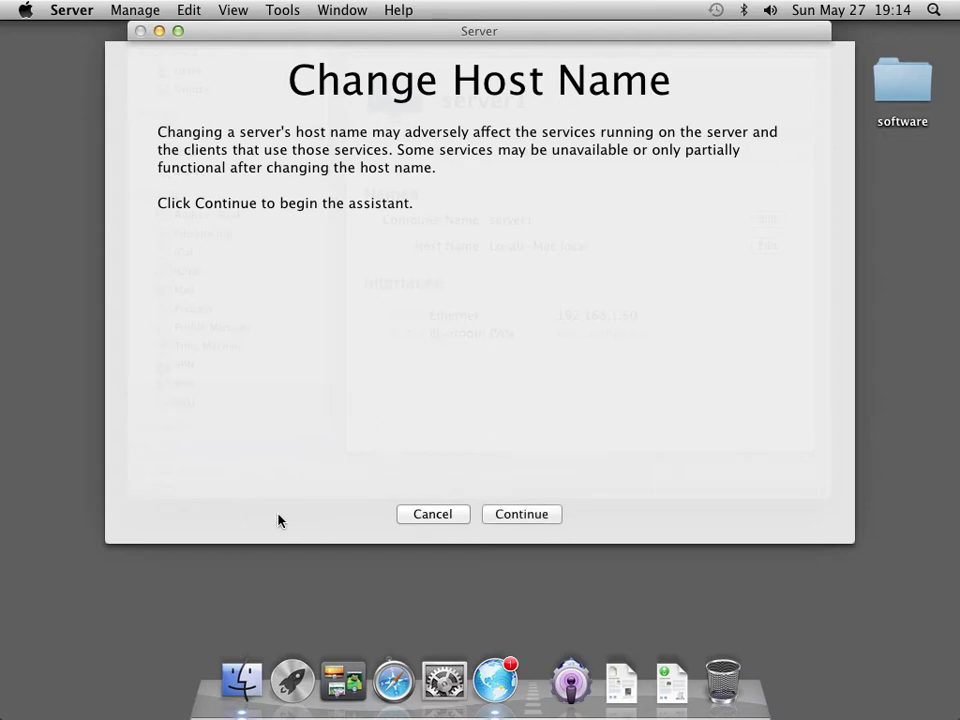
Keep a local network name and change the host name to server1.local.
{"action": "left_click", "coordinate": [516, 514]}
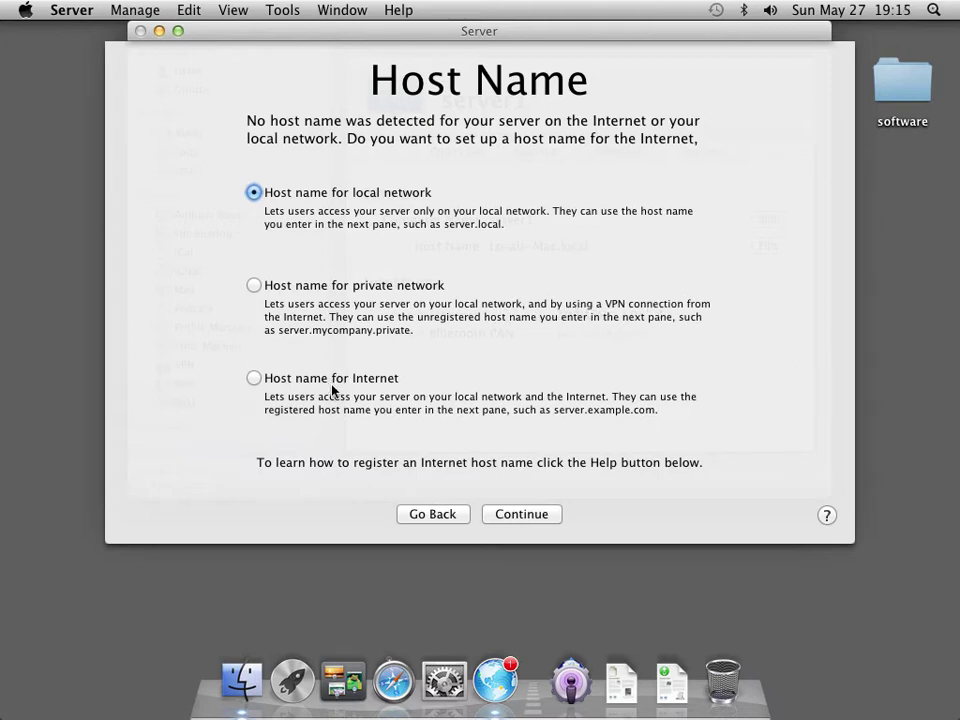
{"action": "left_click", "coordinate": [521, 514]}
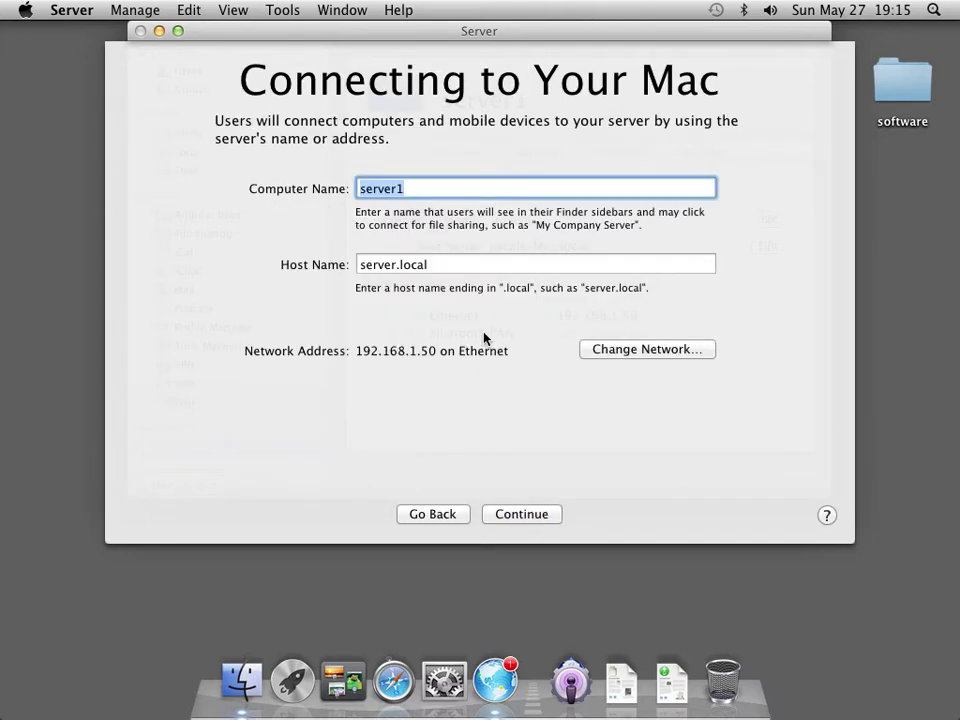
{"action": "left_click", "coordinate": [395, 266]}
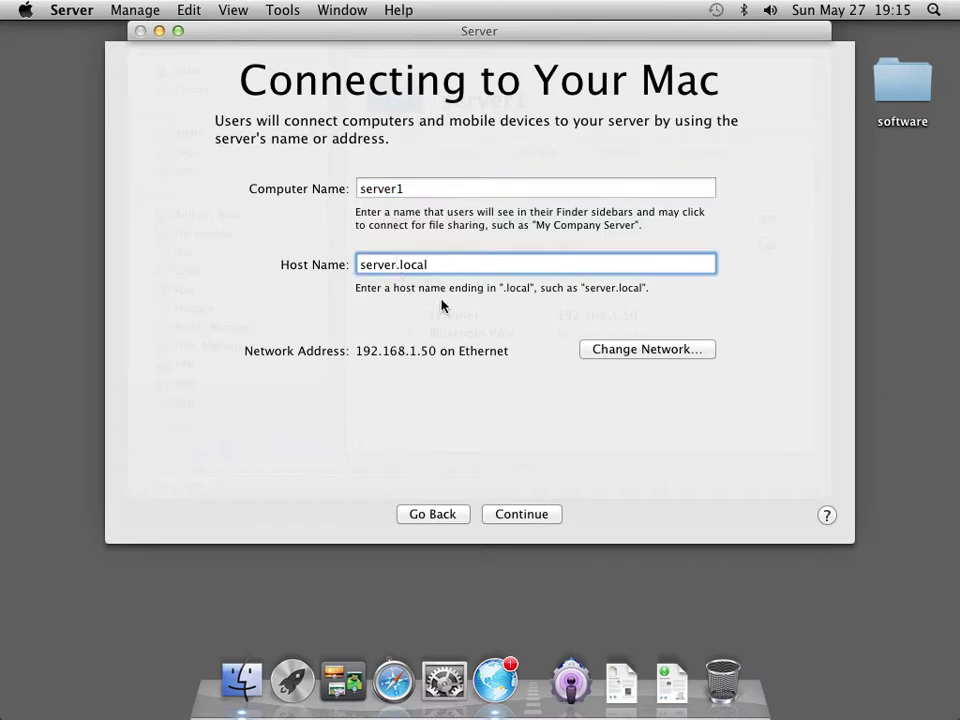
{"action": "type", "text": "1"}
{"action": "left_click", "coordinate": [530, 514]}
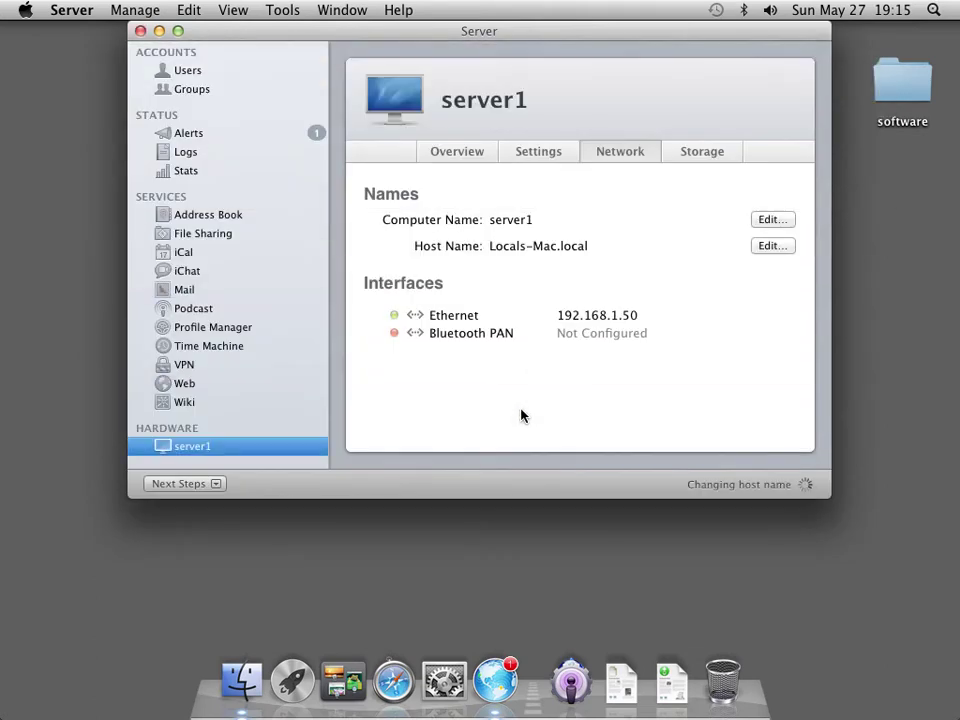
Rerun the assistant with a private network host name of server1.mediatech.lan.
{"action": "left_click", "coordinate": [771, 248]}
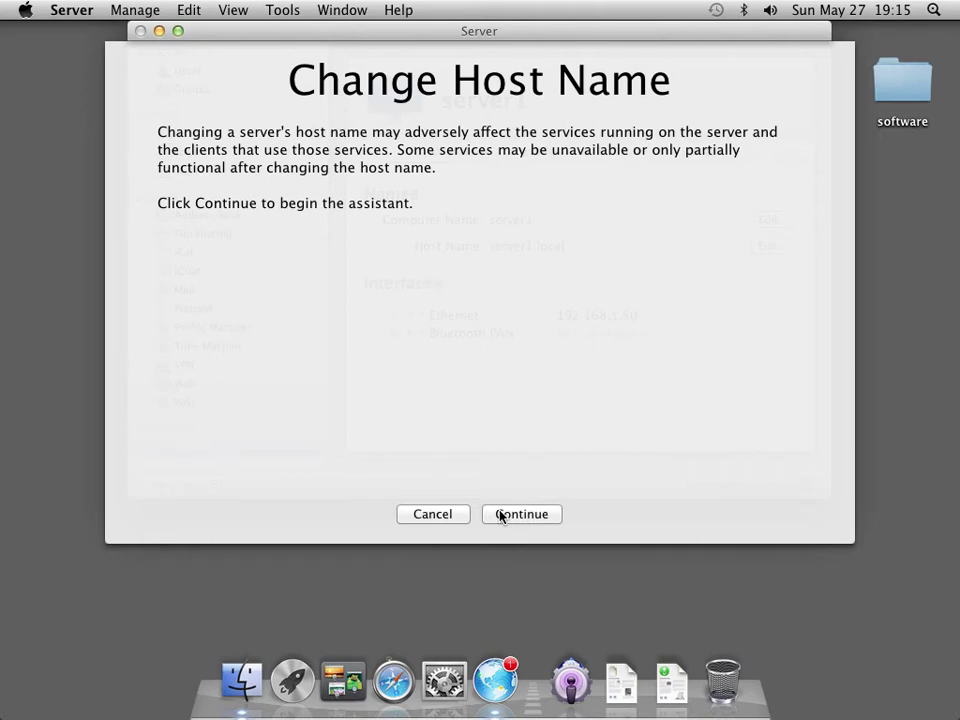
{"action": "left_click", "coordinate": [501, 515]}
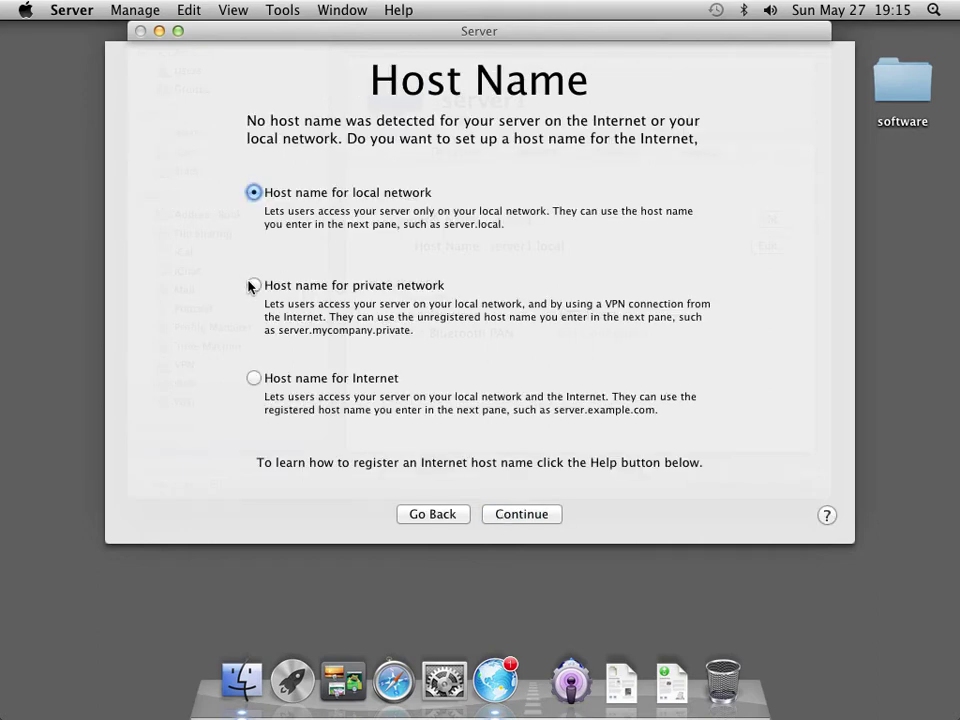
{"action": "left_click", "coordinate": [251, 286]}
{"action": "left_click", "coordinate": [529, 515]}
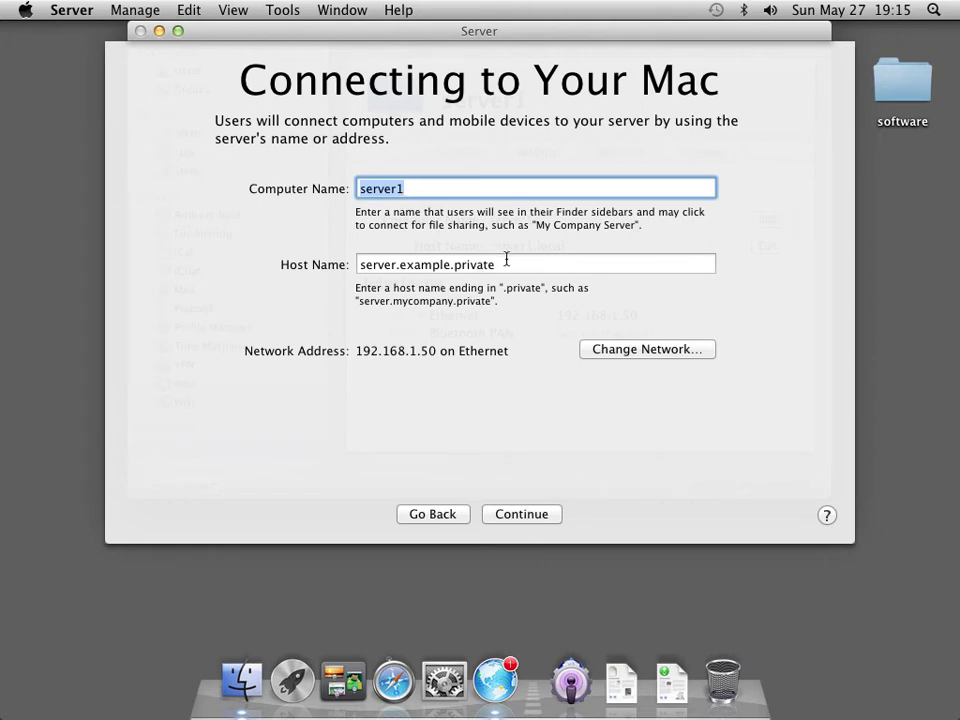
{"action": "left_click_drag", "start_coordinate": [506, 264], "coordinate": [336, 262]}
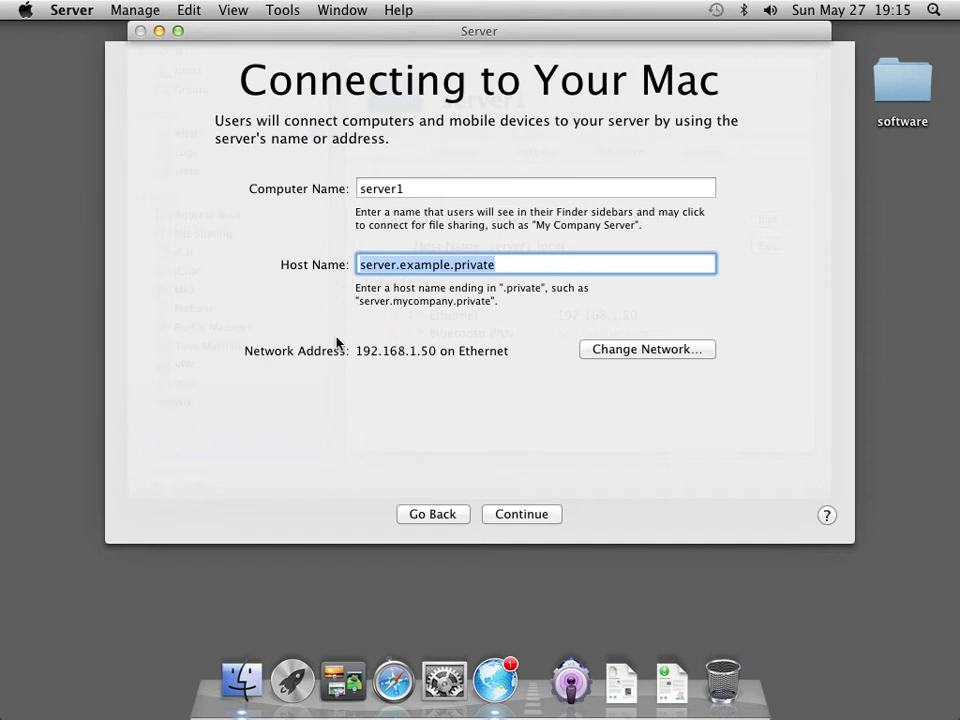
{"action": "type", "text": "server"}
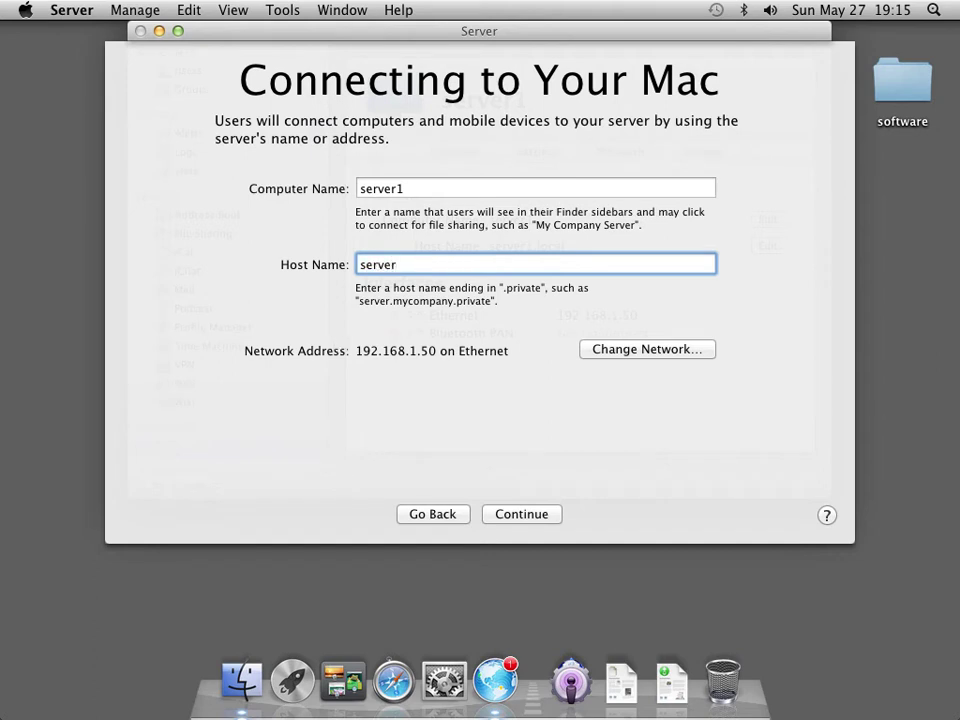
{"action": "type", "text": "1.mediatech.lan"}
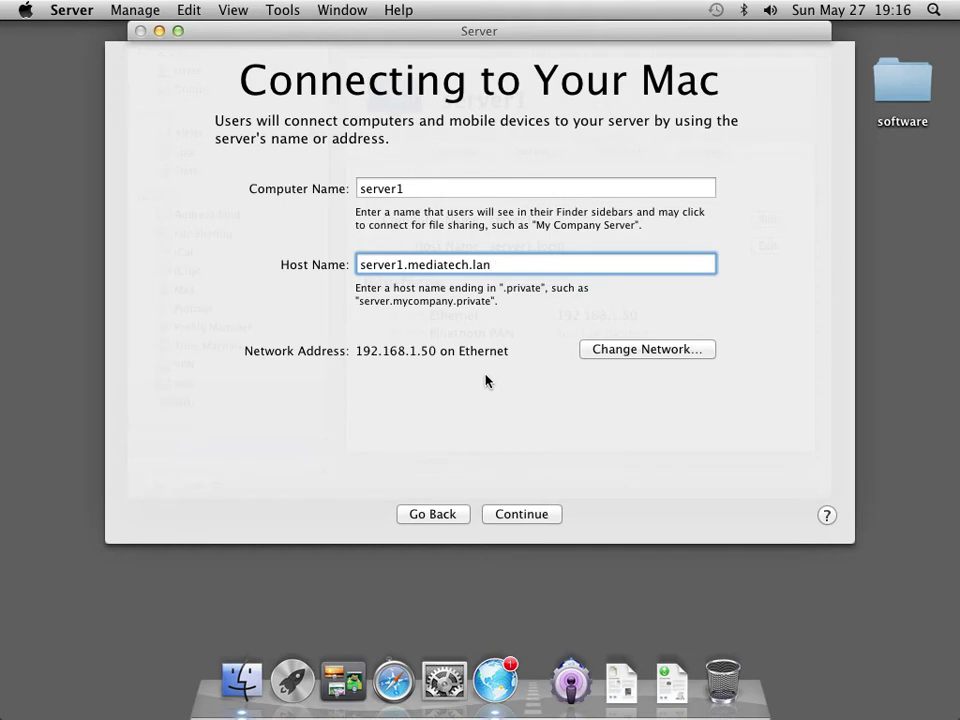
{"action": "left_click_drag", "start_coordinate": [494, 265], "coordinate": [475, 265]}
{"action": "left_click", "coordinate": [541, 513]}
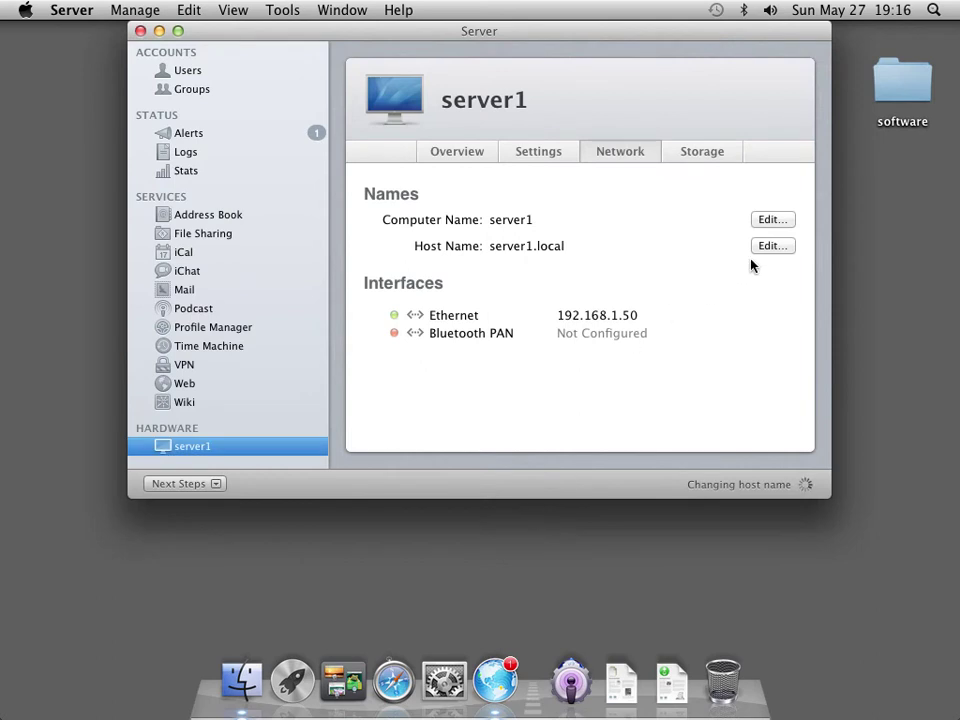
Rerun the host name assistant choosing an Internet host name, entering server1.mediatech.lan.
{"action": "left_click", "coordinate": [768, 245]}
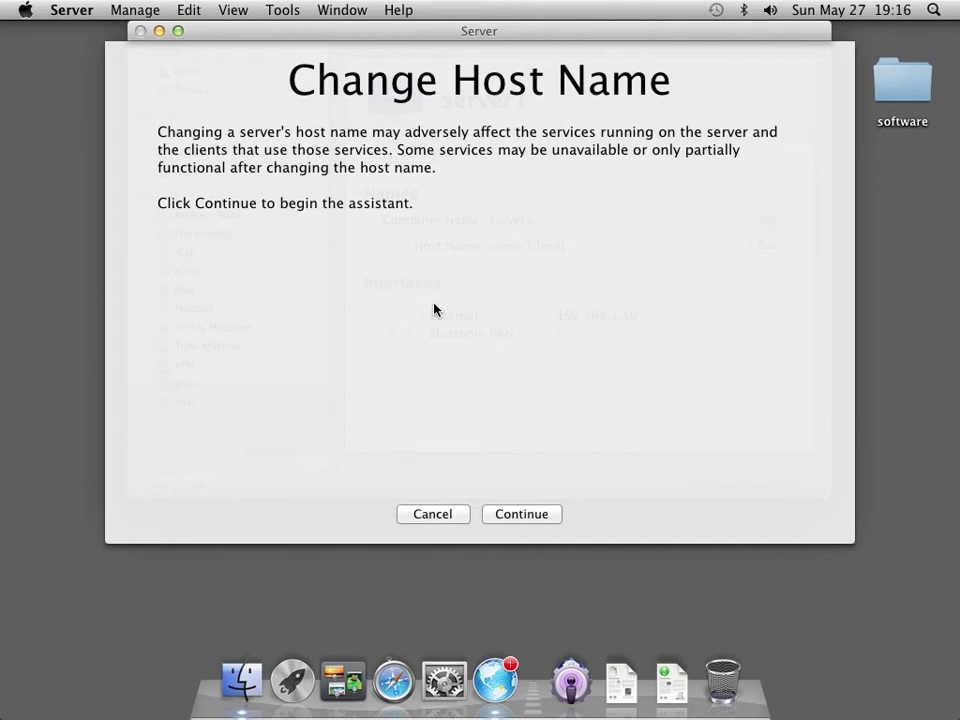
{"action": "left_click", "coordinate": [492, 515]}
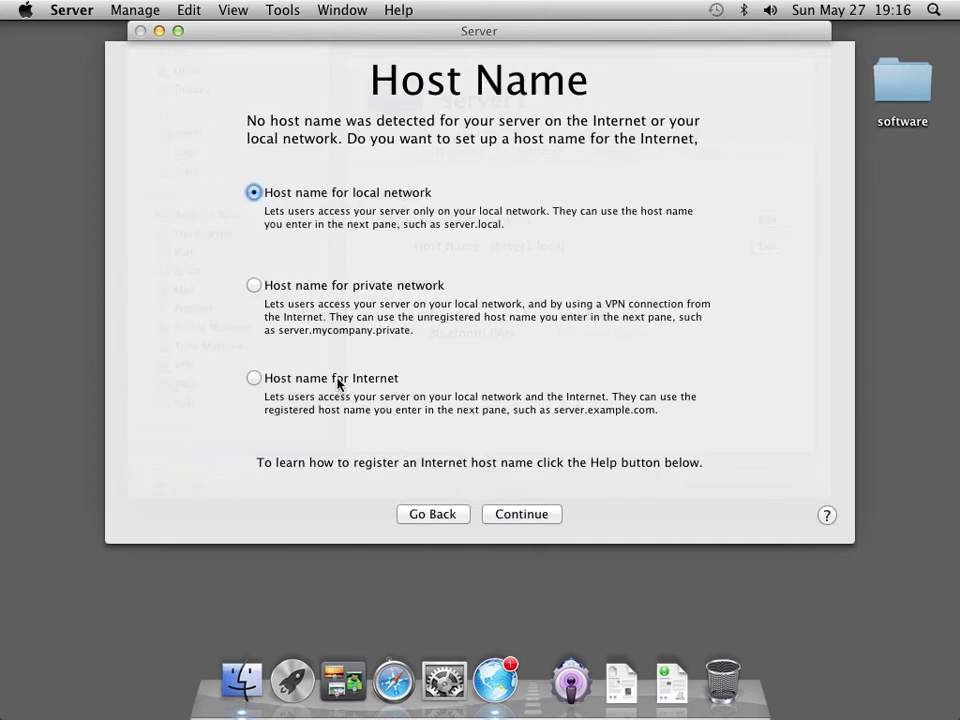
{"action": "left_click", "coordinate": [338, 384]}
{"action": "left_click", "coordinate": [516, 516]}
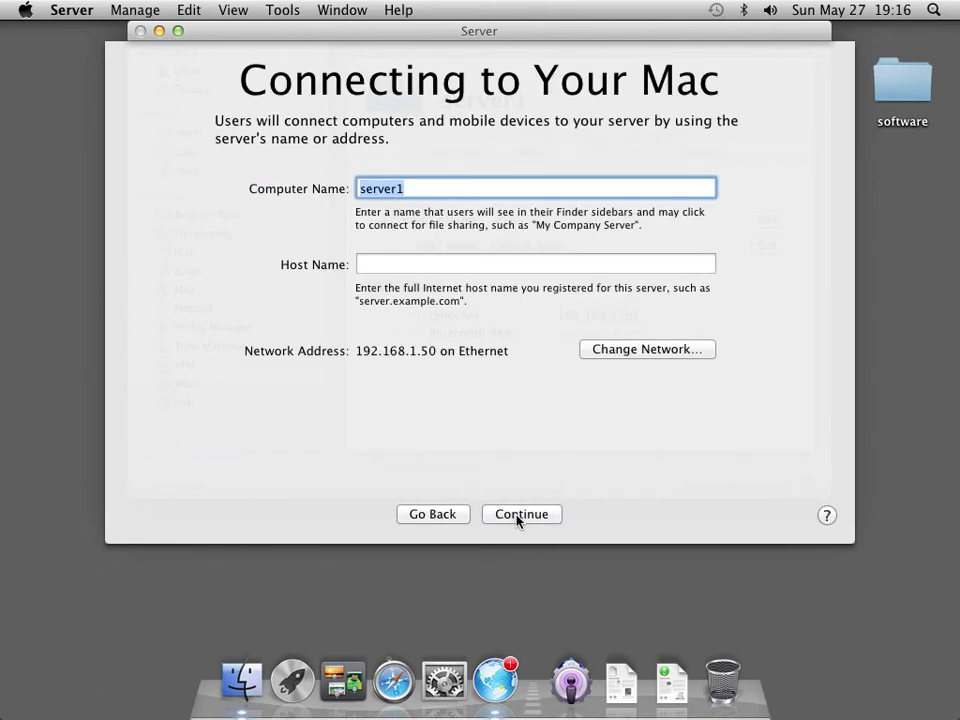
{"action": "left_click", "coordinate": [405, 265]}
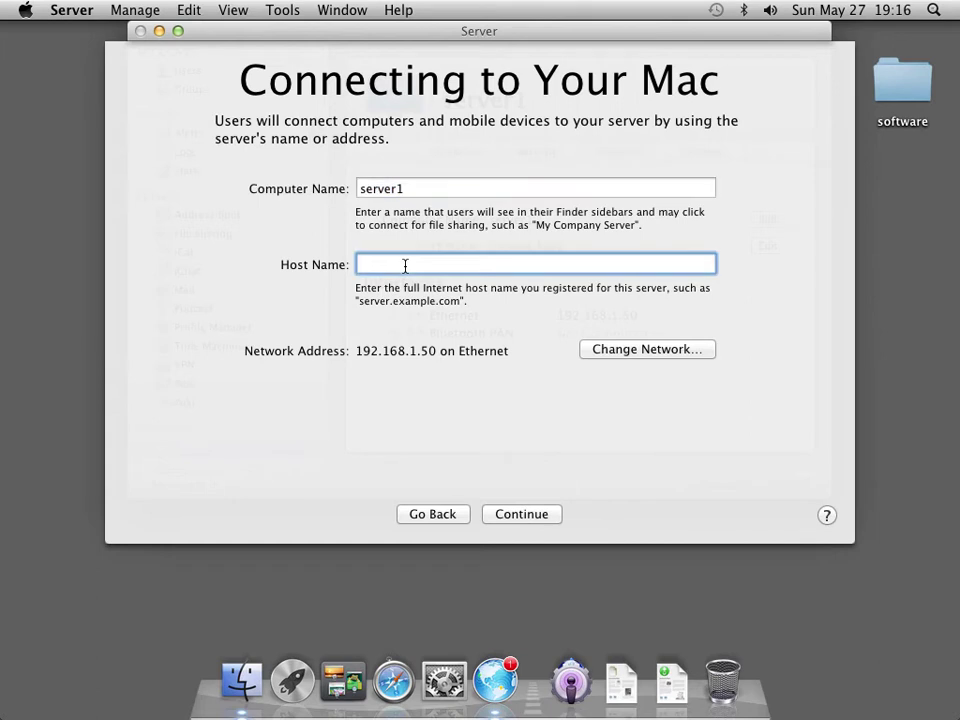
{"action": "type", "text": "server1.mediatech.lan"}
{"action": "key", "text": "Tab"}
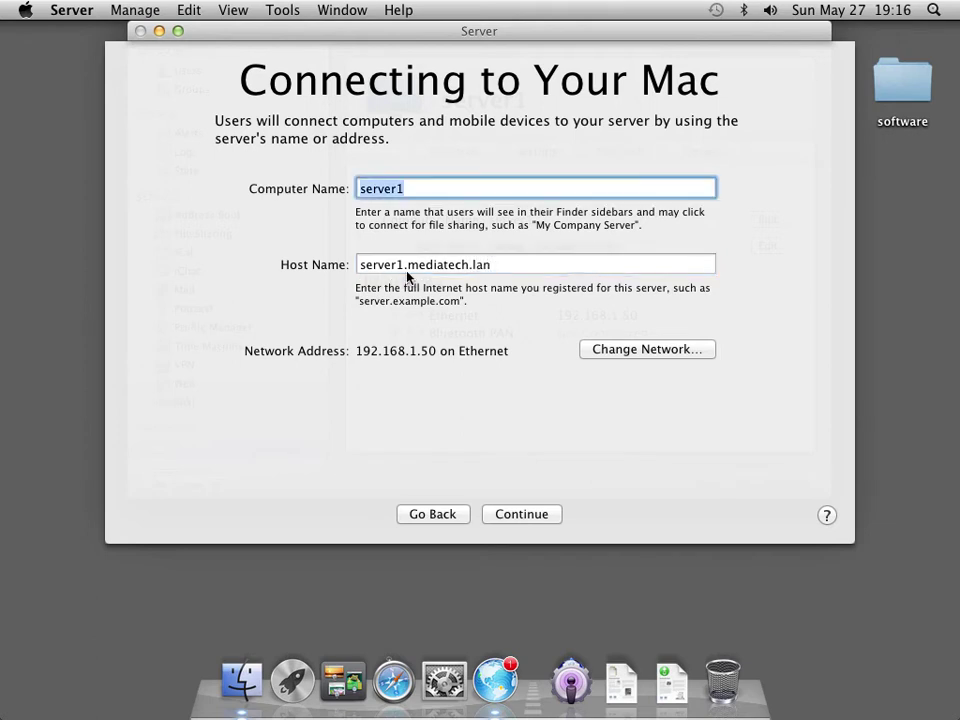
{"action": "left_click", "coordinate": [518, 516]}
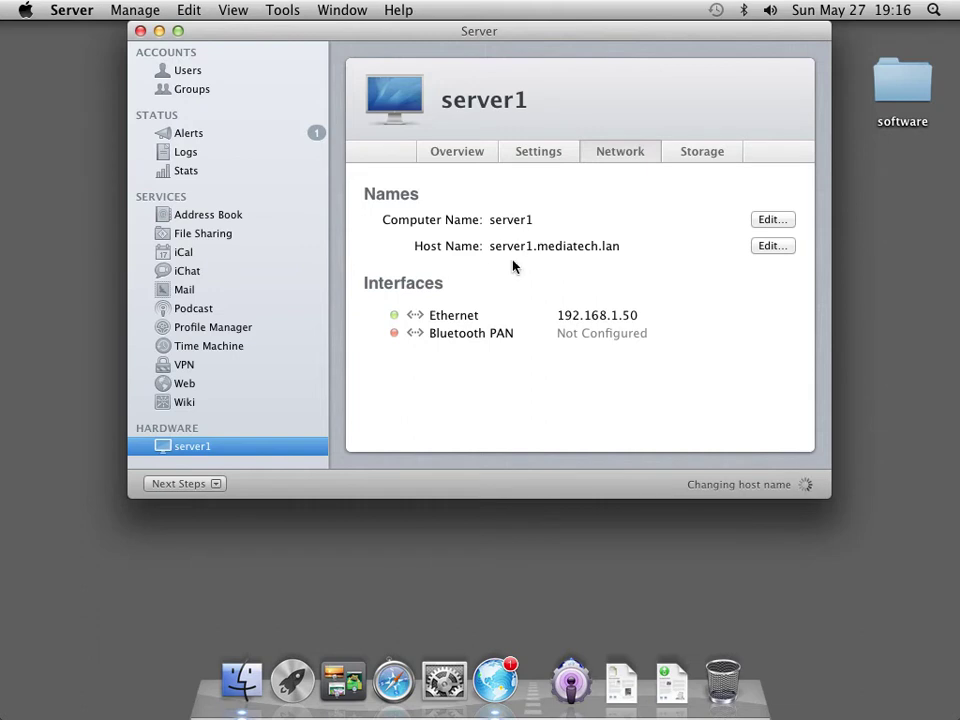
Quit Server.app, dismissing the busy alert and quitting again once the host name change finishes.
{"action": "left_click", "coordinate": [66, 12]}
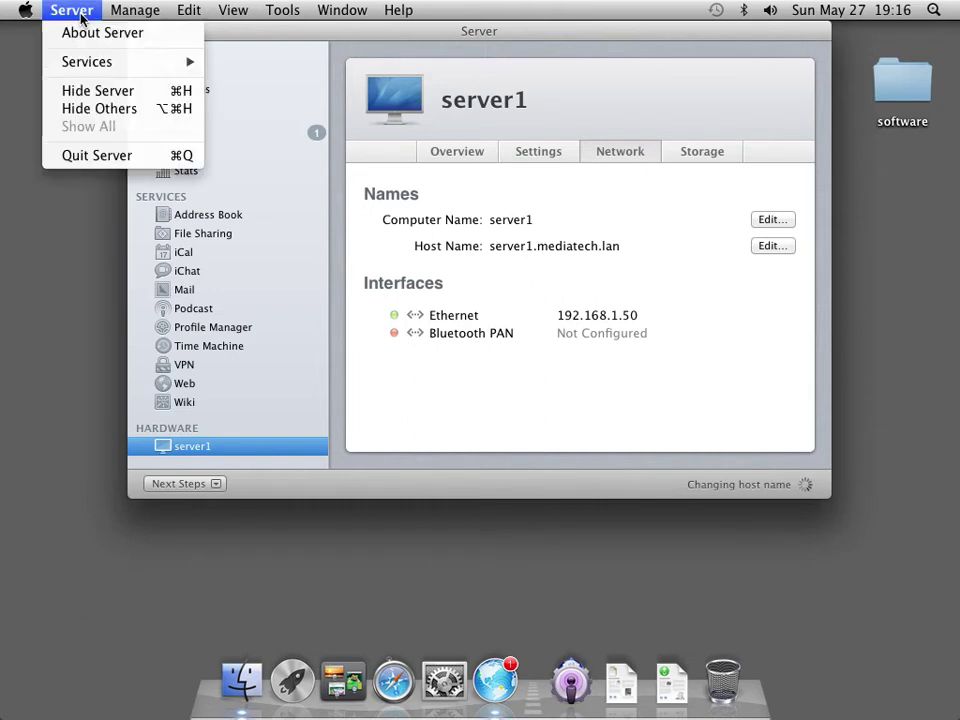
{"action": "left_click", "coordinate": [101, 155]}
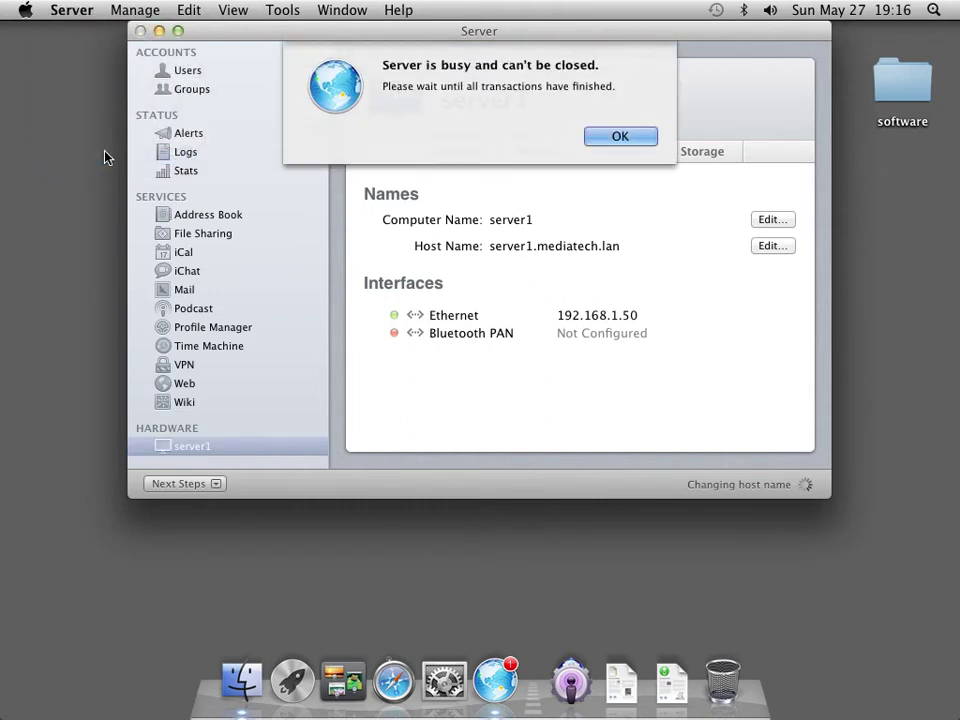
{"action": "left_click", "coordinate": [613, 139]}
{"action": "left_click", "coordinate": [72, 11]}
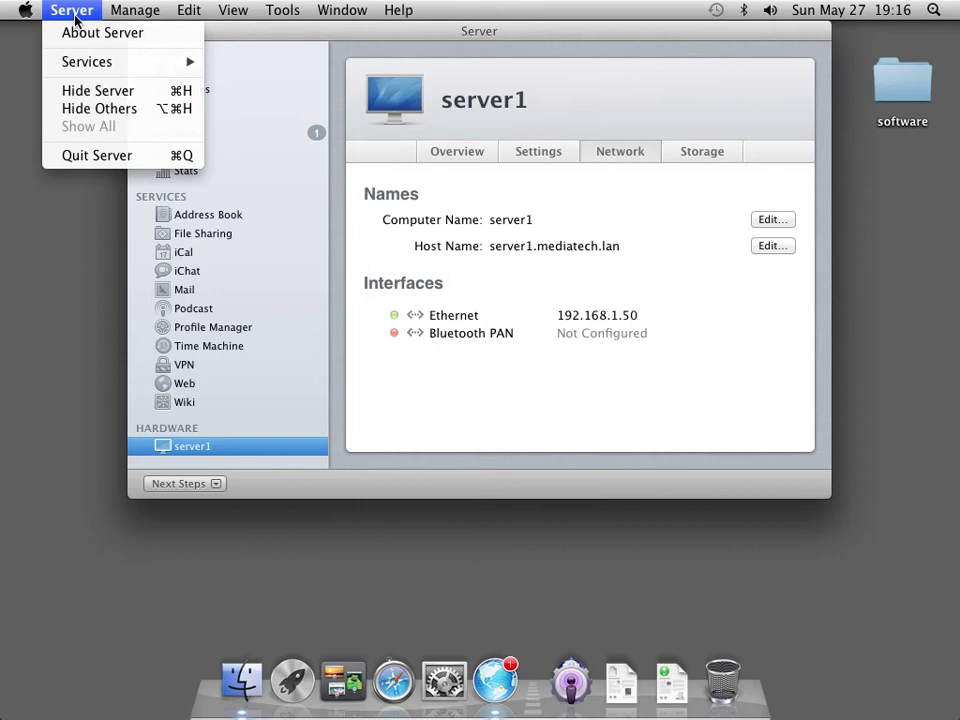
{"action": "left_click", "coordinate": [95, 155]}
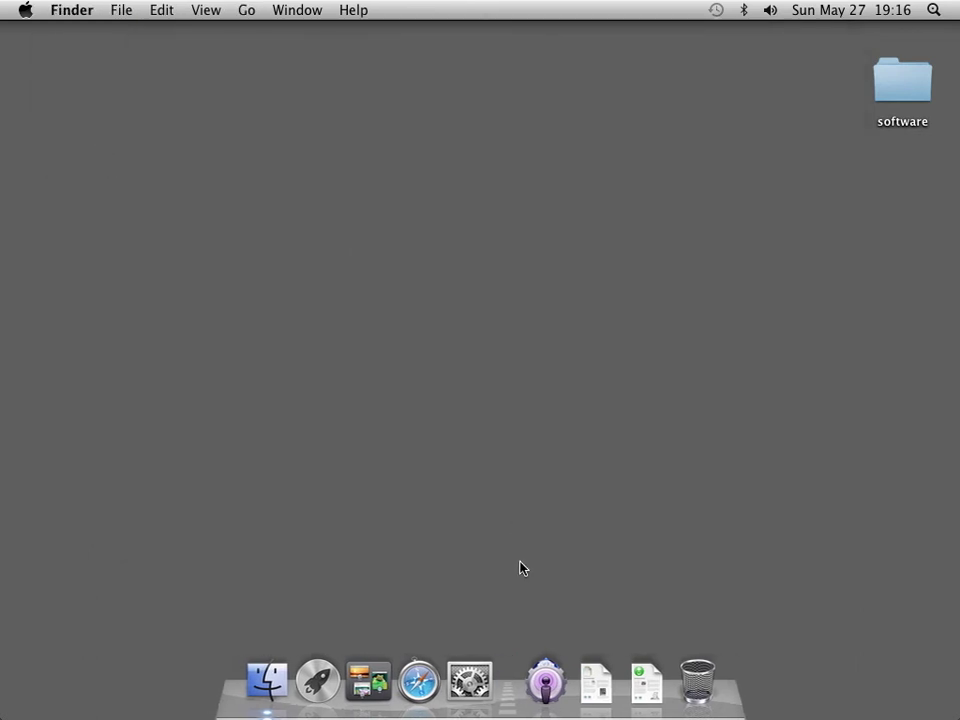
Launch Server Admin and log in to server1.mediatech.lan with the administrator password.
{"action": "left_click", "coordinate": [543, 678]}
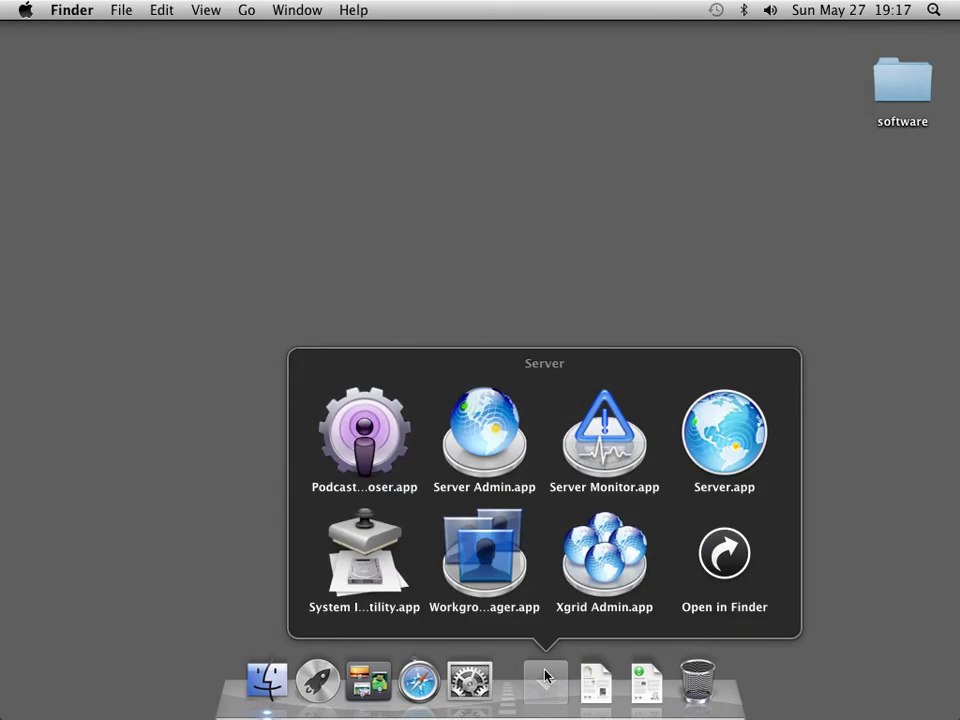
{"action": "left_click", "coordinate": [487, 432]}
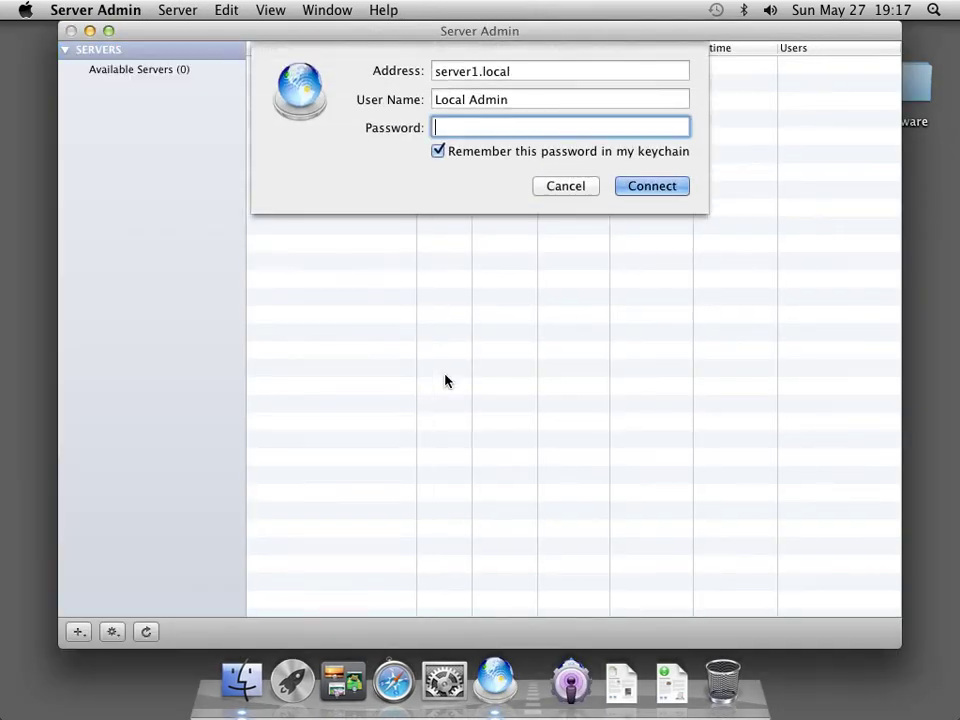
{"action": "left_click_drag", "start_coordinate": [551, 73], "coordinate": [408, 72]}
{"action": "type", "text": "ser"}
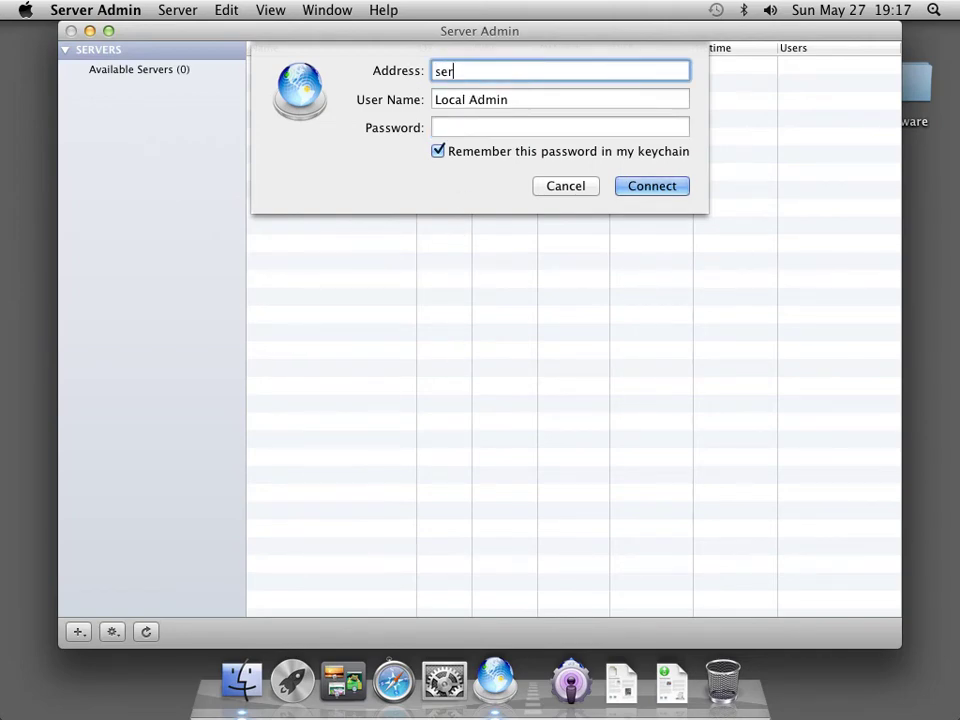
{"action": "type", "text": "ver1.mediatech.lan"}
{"action": "key", "text": "Tab"}
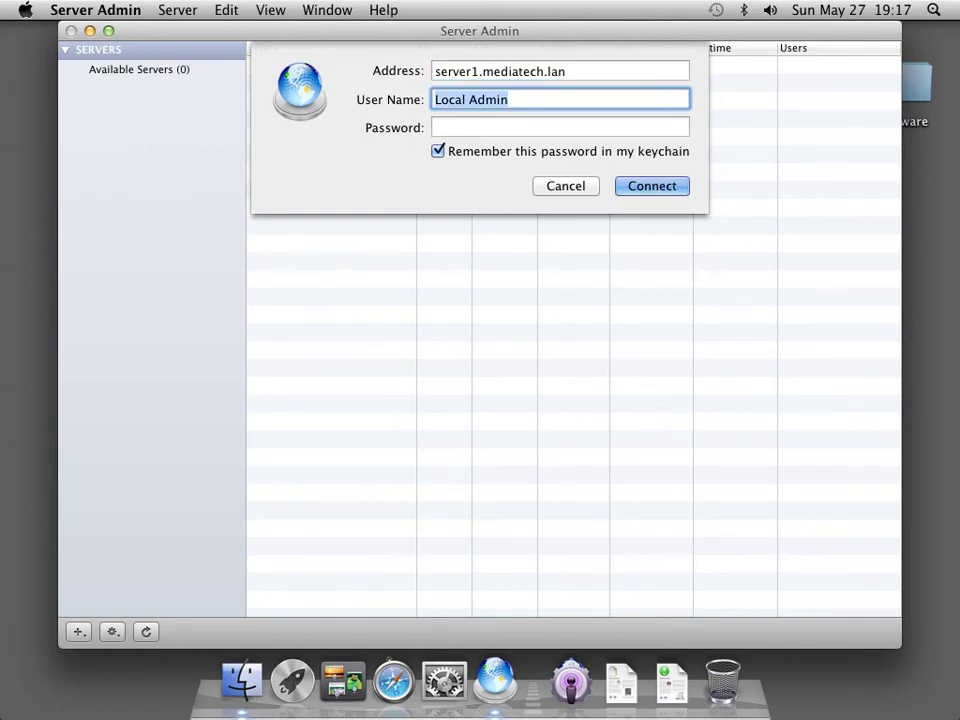
{"action": "key", "text": "Tab"}
{"action": "type", "text": "••••••"}
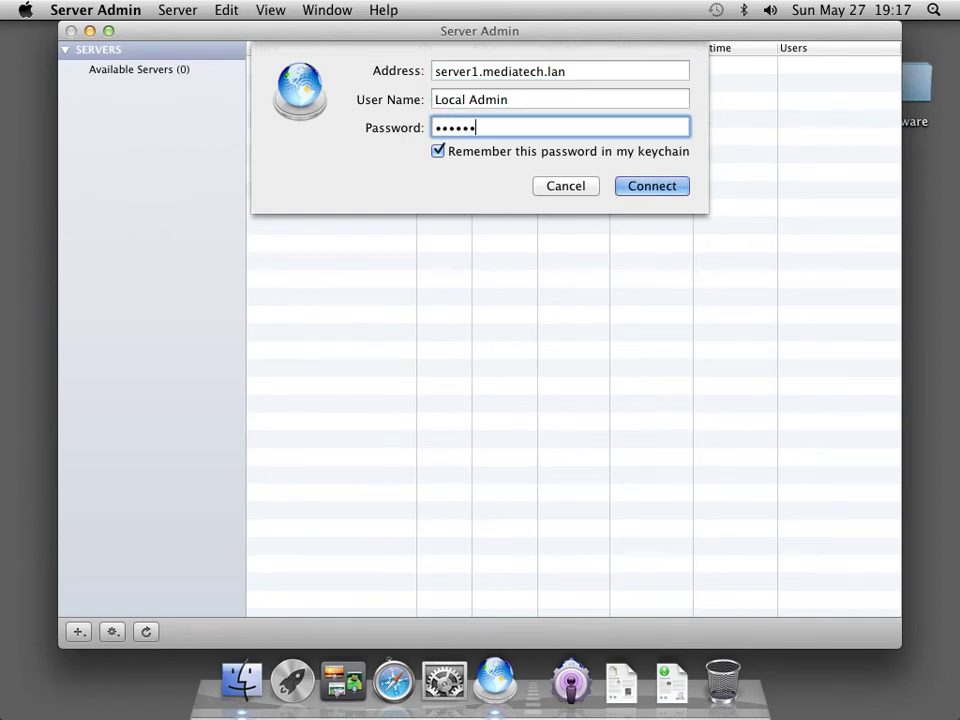
{"action": "key", "text": "Return"}
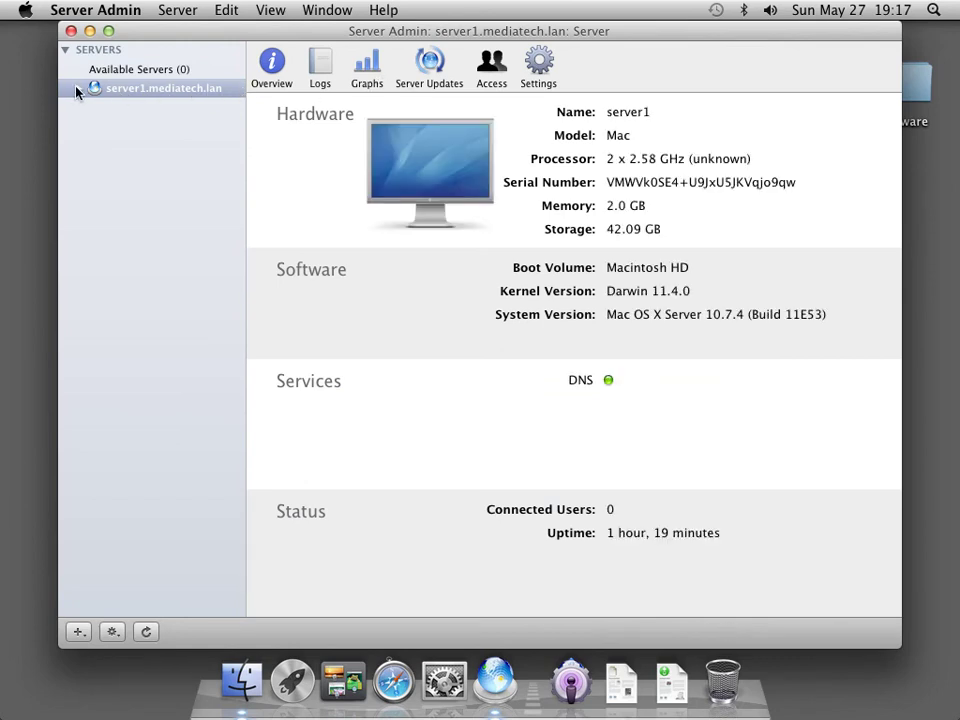
View server1.mediatech.lan's DNS overview (running, 2 primary zones), then bring up Network preferences.
{"action": "left_click", "coordinate": [76, 89]}
{"action": "left_click", "coordinate": [128, 108]}
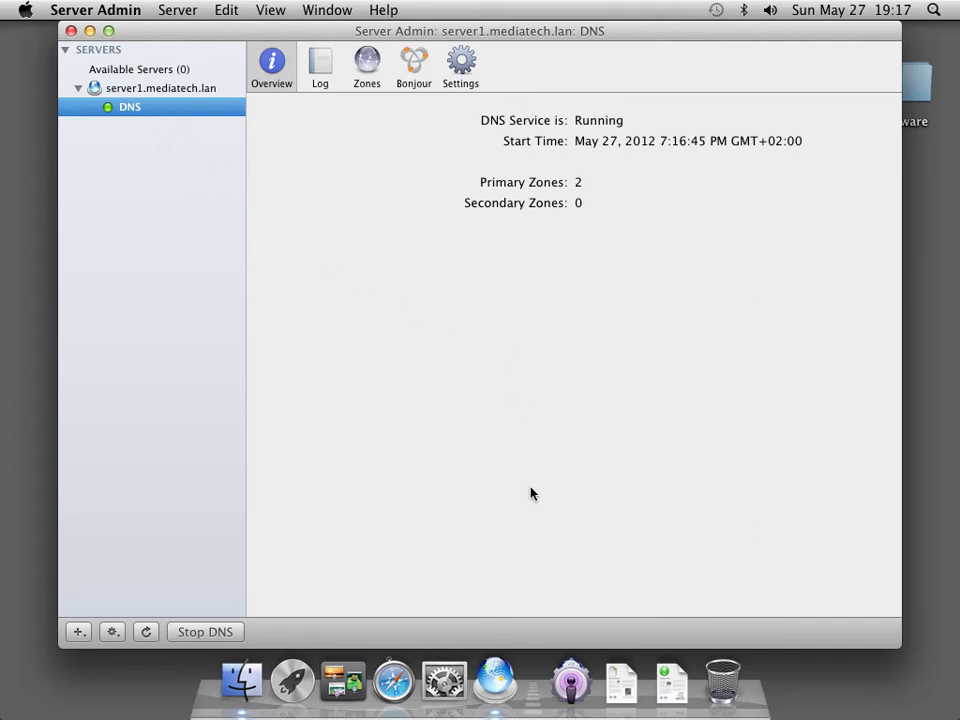
{"action": "left_click", "coordinate": [453, 685]}
{"action": "left_click", "coordinate": [455, 688]}
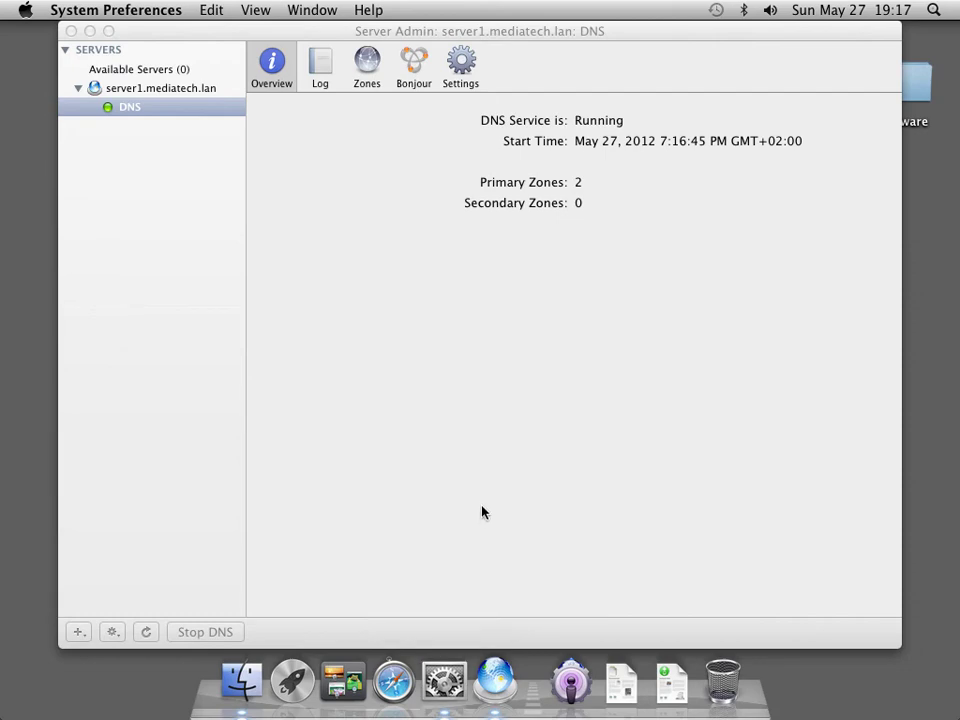
{"action": "left_click", "coordinate": [439, 395]}
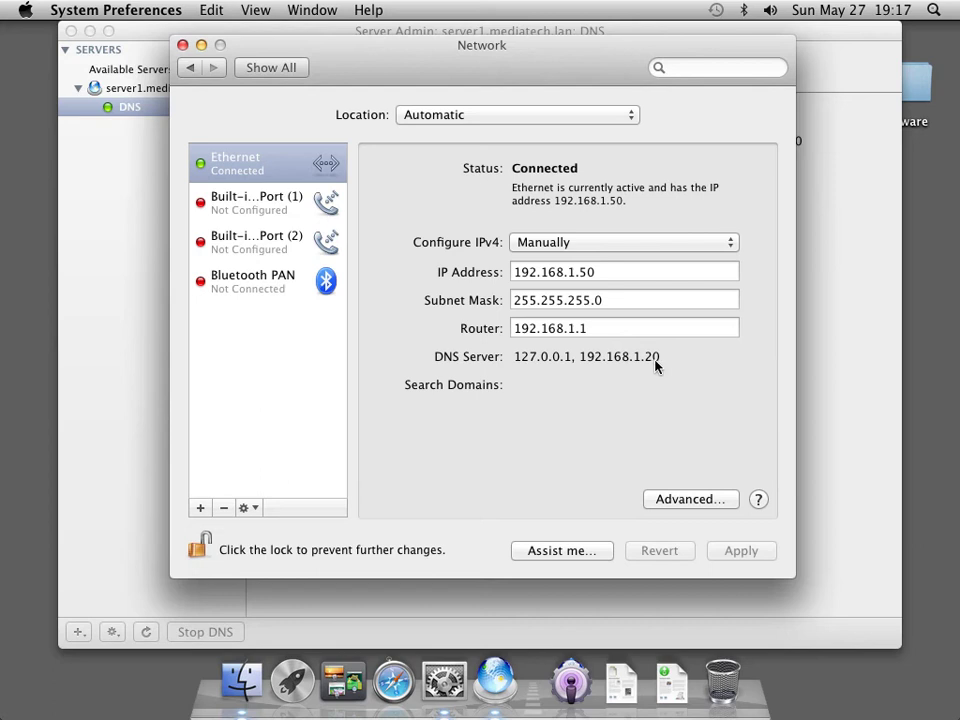
{"action": "left_click", "coordinate": [123, 183]}
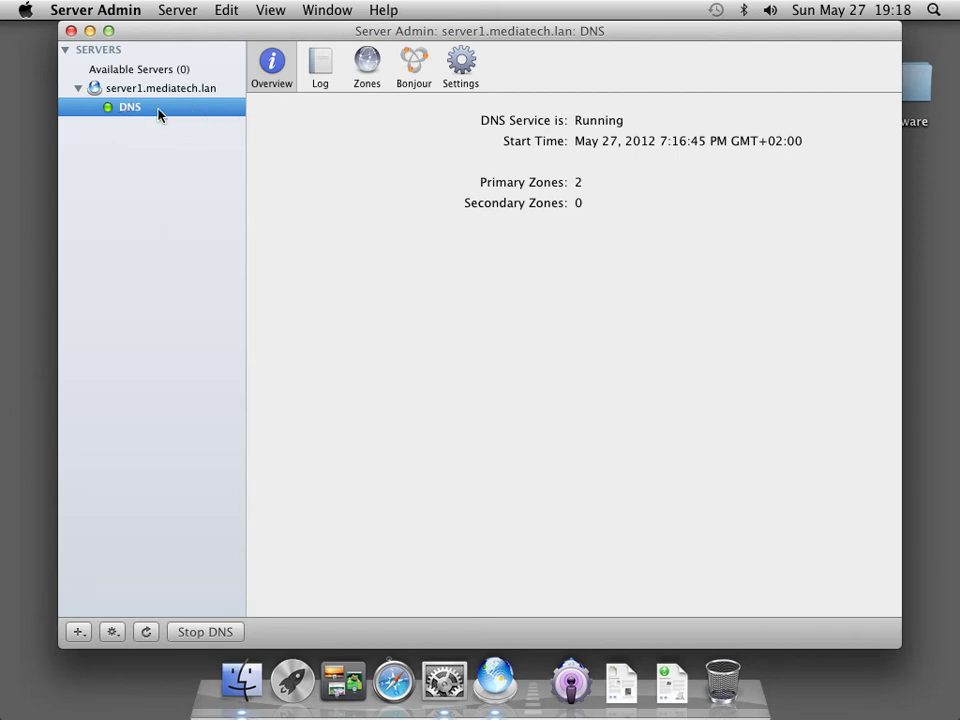
List the DNS zones and inspect server1.mediatech.lan's machine record at 192.168.1.50.
{"action": "left_click", "coordinate": [366, 68]}
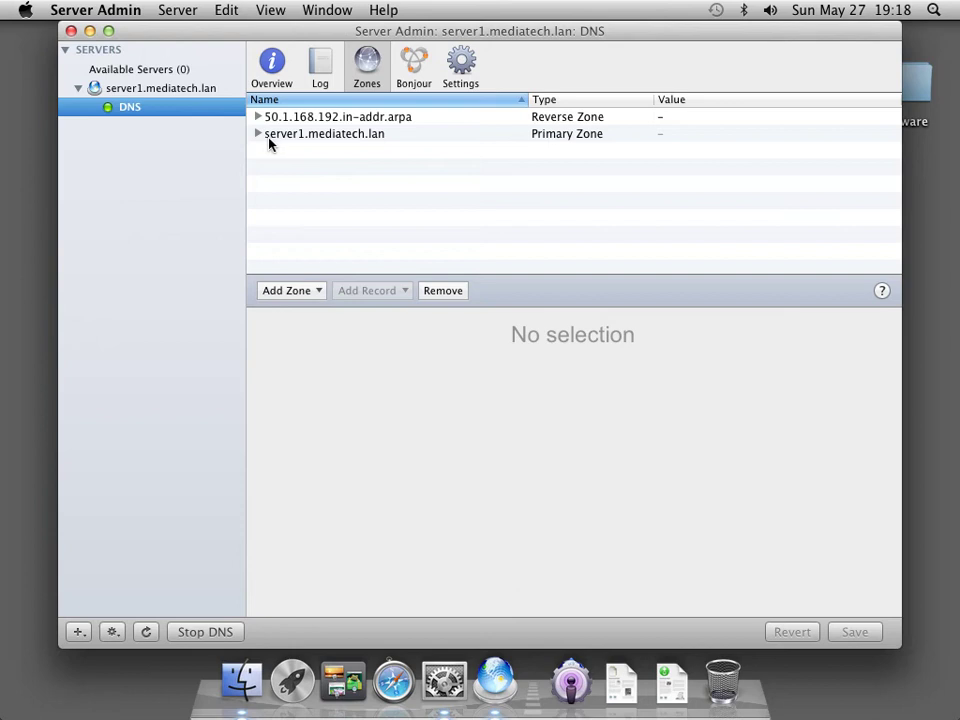
{"action": "left_click", "coordinate": [258, 136]}
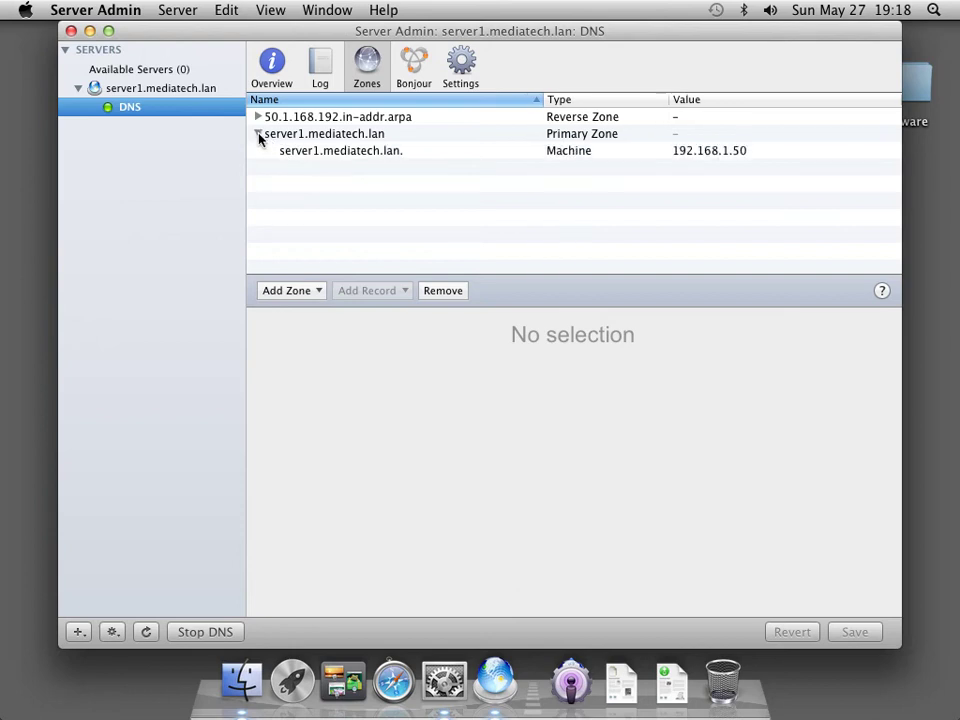
{"action": "left_click", "coordinate": [304, 154]}
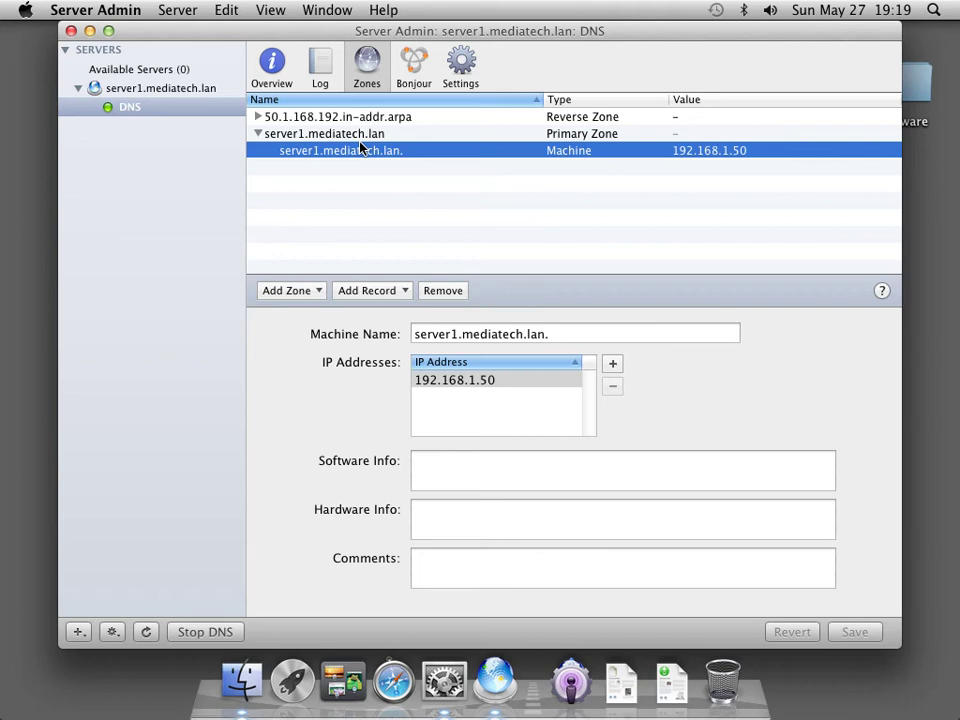
{"action": "left_click", "coordinate": [318, 291]}
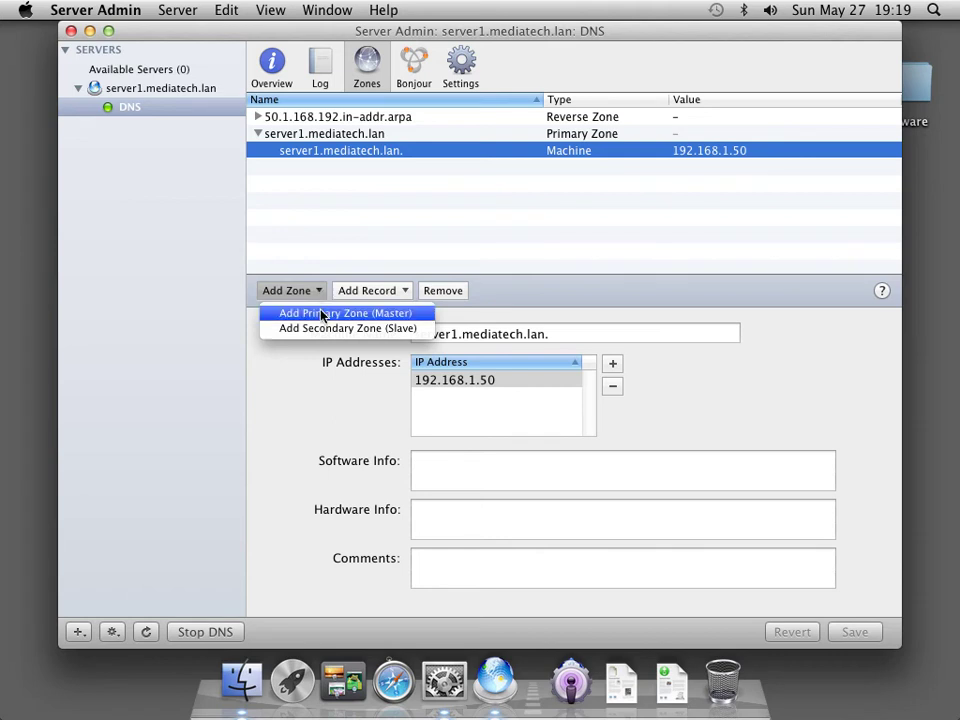
Create and save primary zone mediatech.lan with an admin e-mail and nameserver server1.mediatech.lan.
{"action": "left_click", "coordinate": [322, 314]}
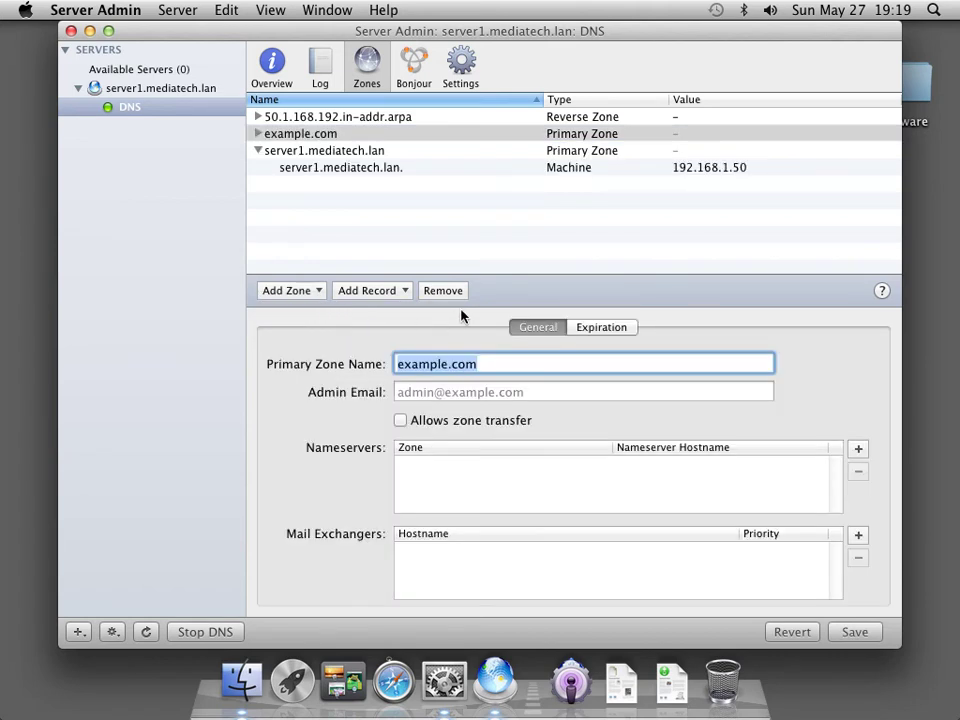
{"action": "type", "text": "mediatec"}
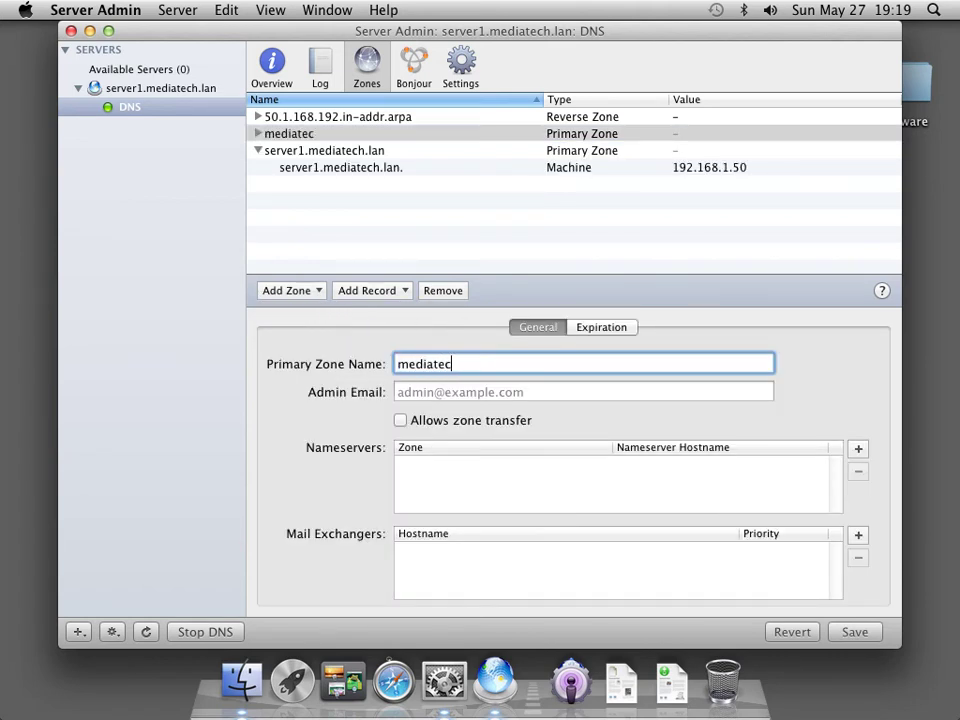
{"action": "type", "text": "h.lan"}
{"action": "key", "text": "Tab"}
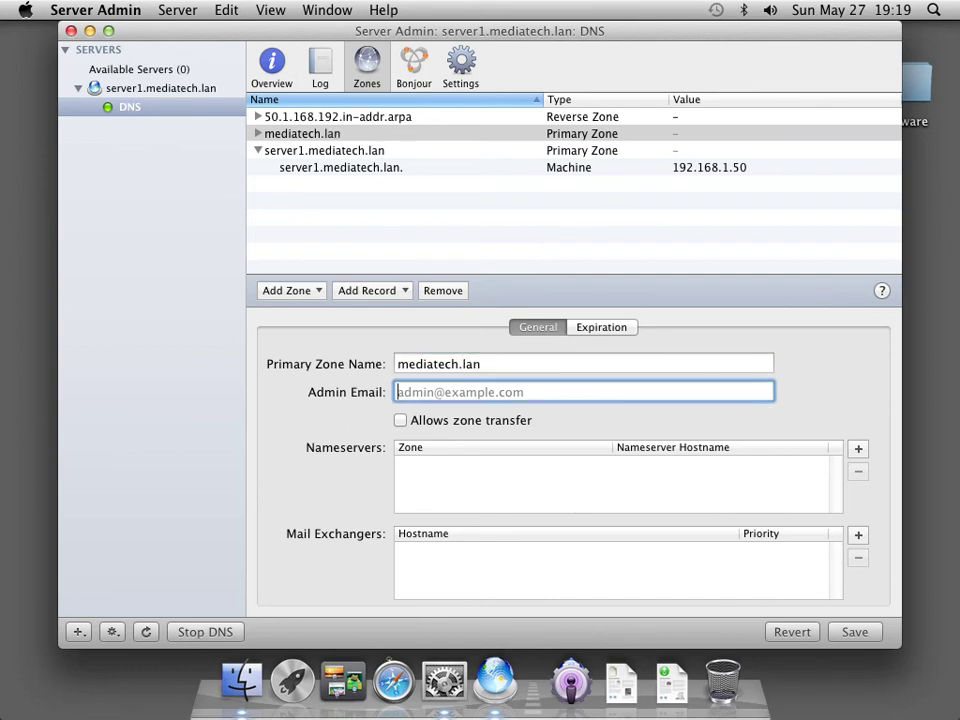
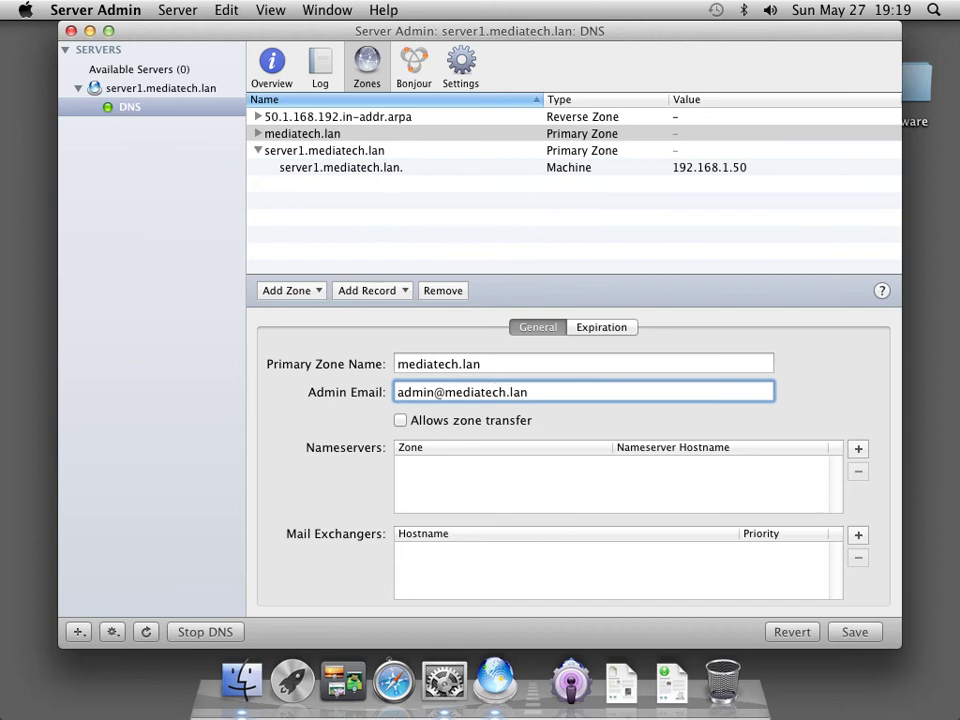
{"action": "key", "text": "Tab"}
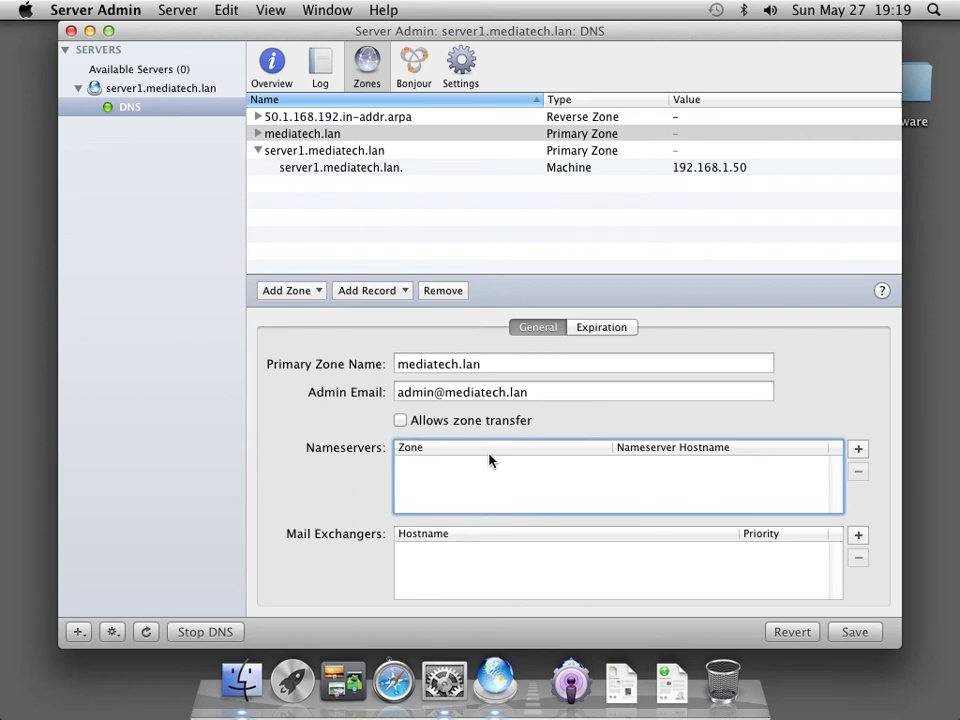
{"action": "left_click", "coordinate": [859, 451]}
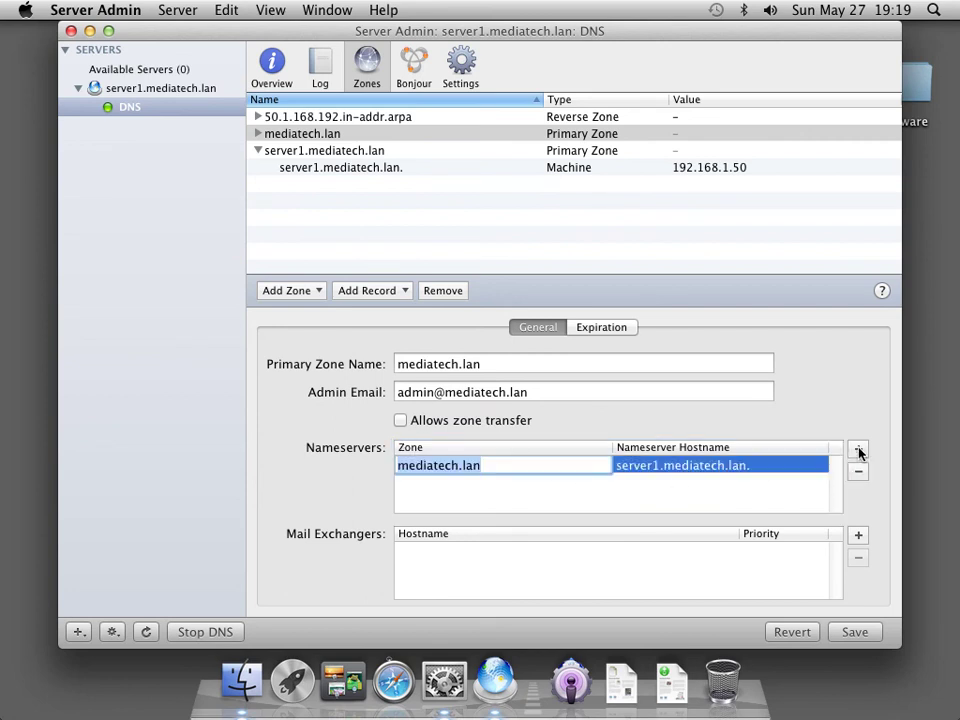
{"action": "left_click", "coordinate": [566, 500]}
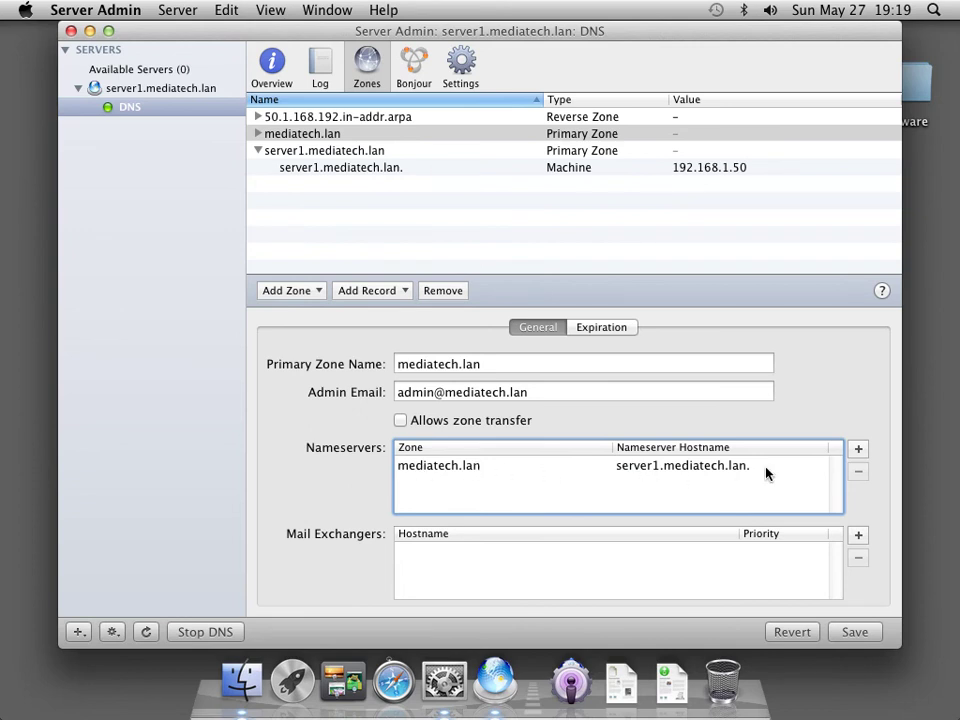
{"action": "left_click", "coordinate": [852, 634]}
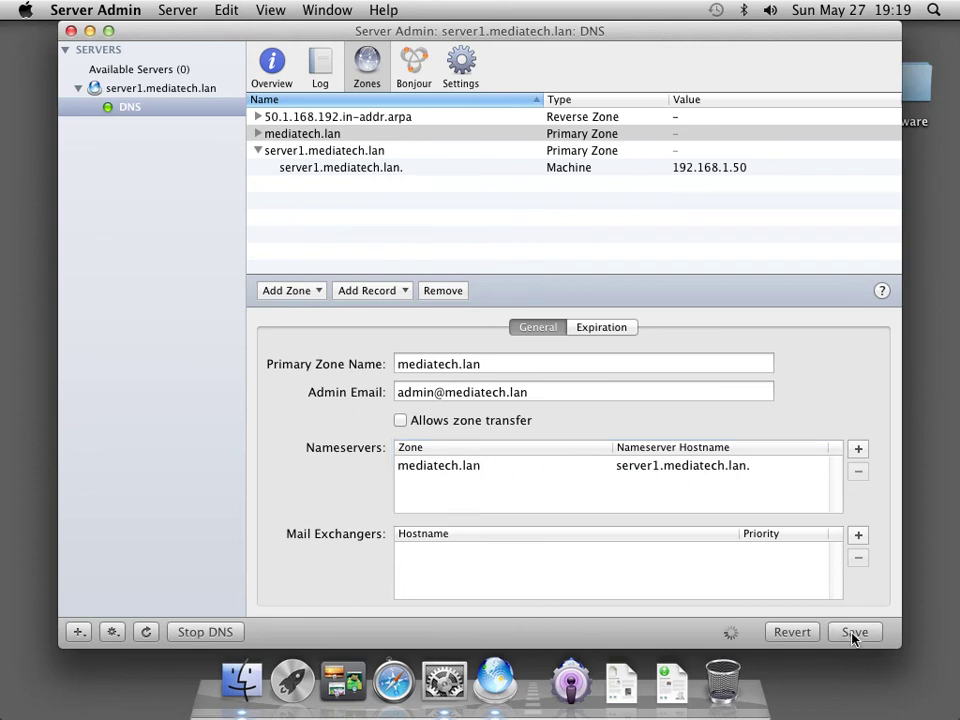
{"action": "left_click", "coordinate": [270, 134]}
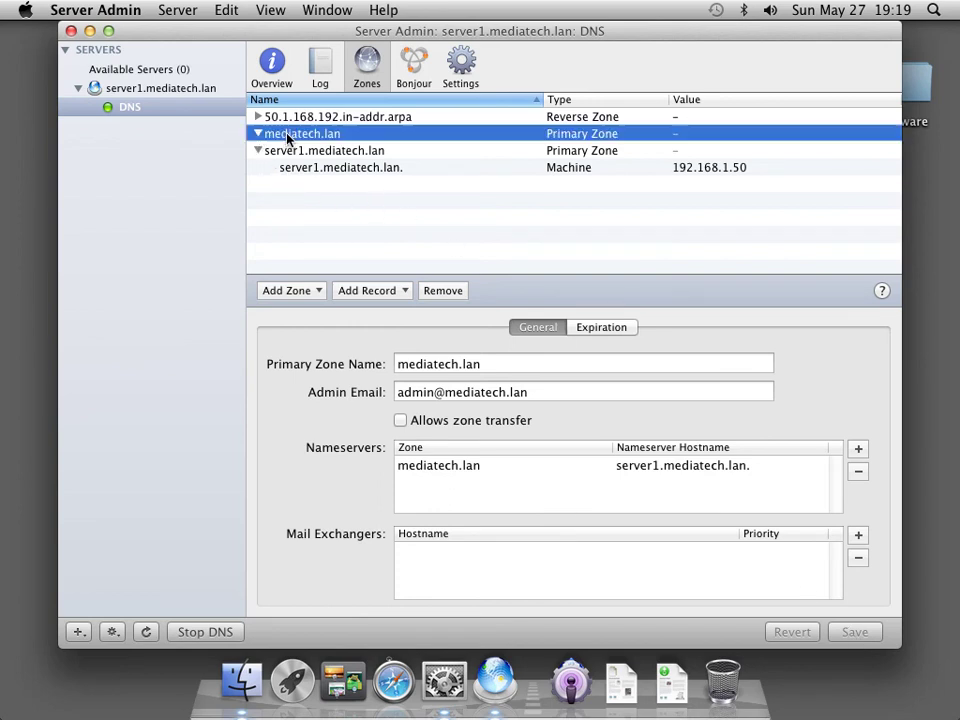
Add and save machine record server1.mediatech.lan at 192.168.1.50 in the mediatech.lan zone.
{"action": "left_click", "coordinate": [396, 298]}
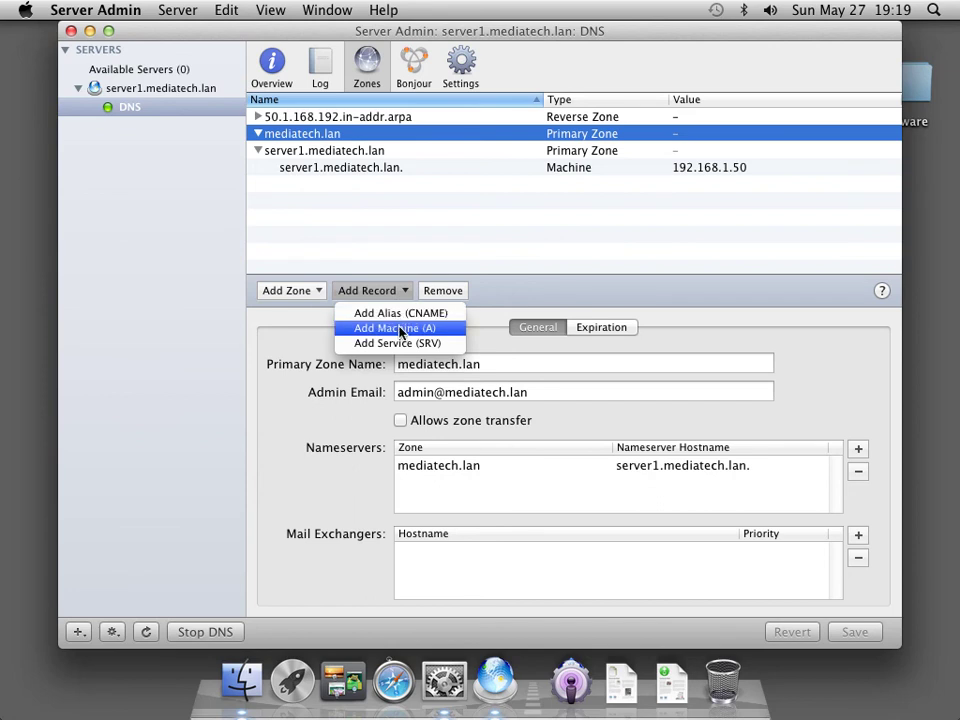
{"action": "left_click", "coordinate": [399, 328]}
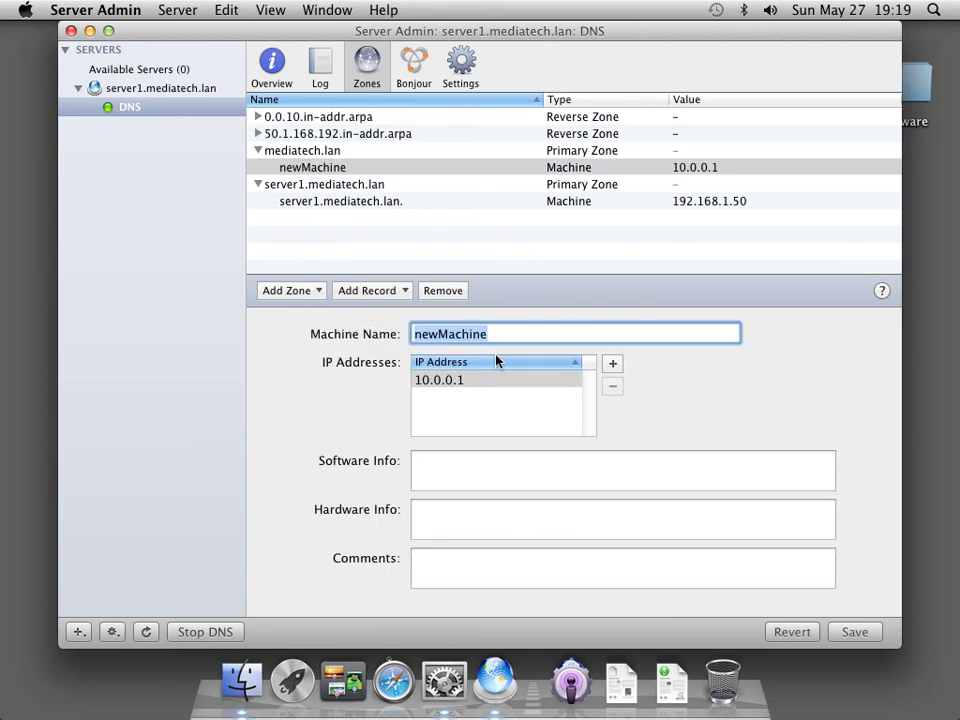
{"action": "type", "text": "server1"}
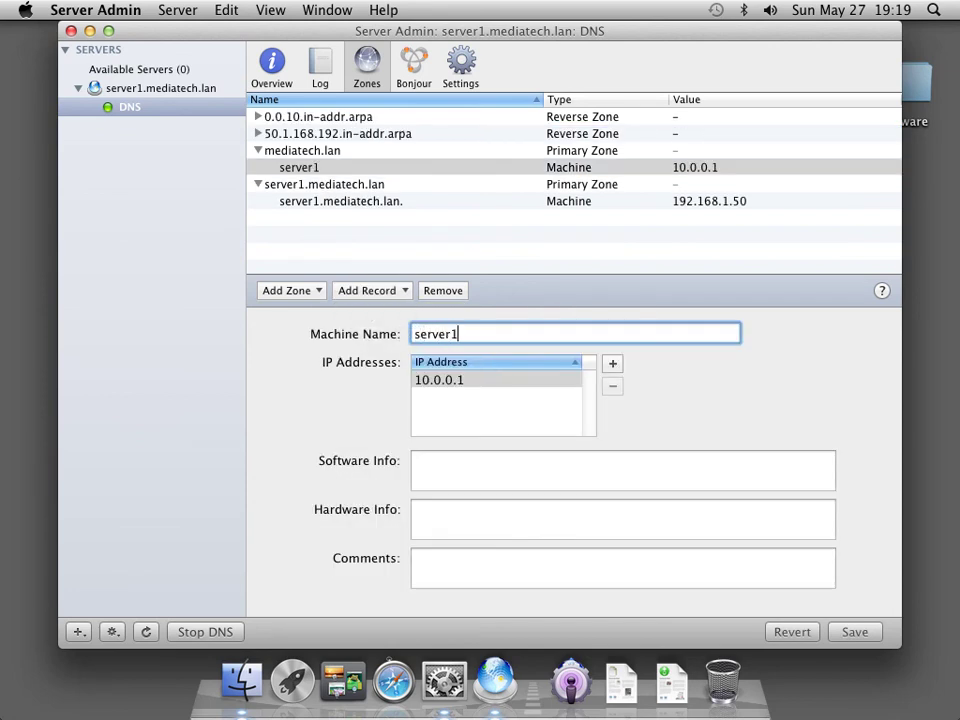
{"action": "type", "text": ".mediatec"}
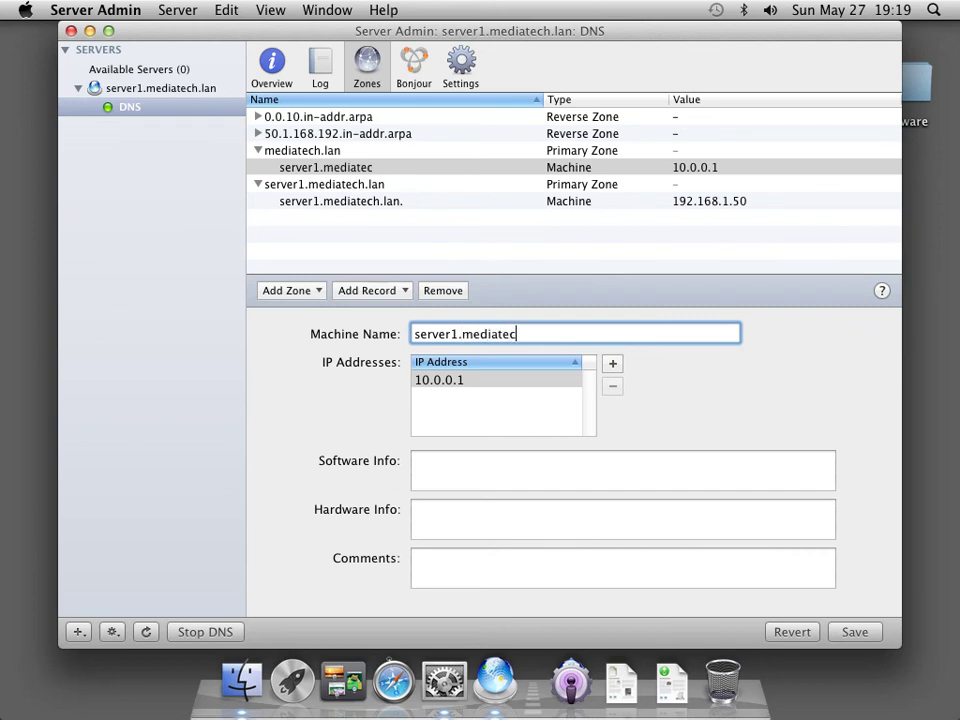
{"action": "type", "text": "h.lan"}
{"action": "key", "text": "Tab"}
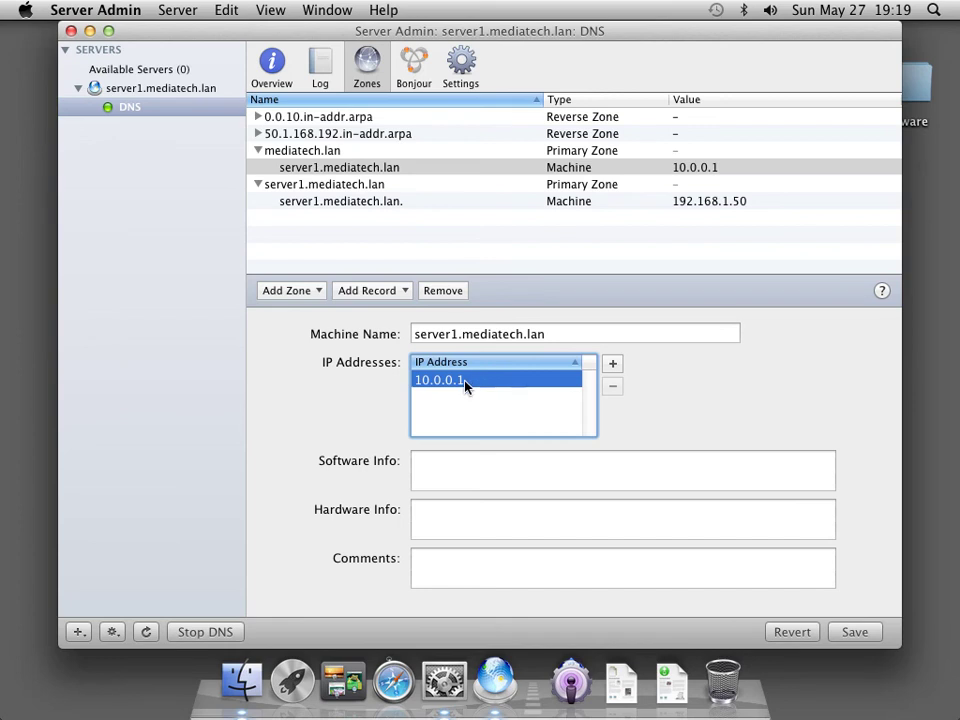
{"action": "key", "text": "Return"}
{"action": "type", "text": "192"}
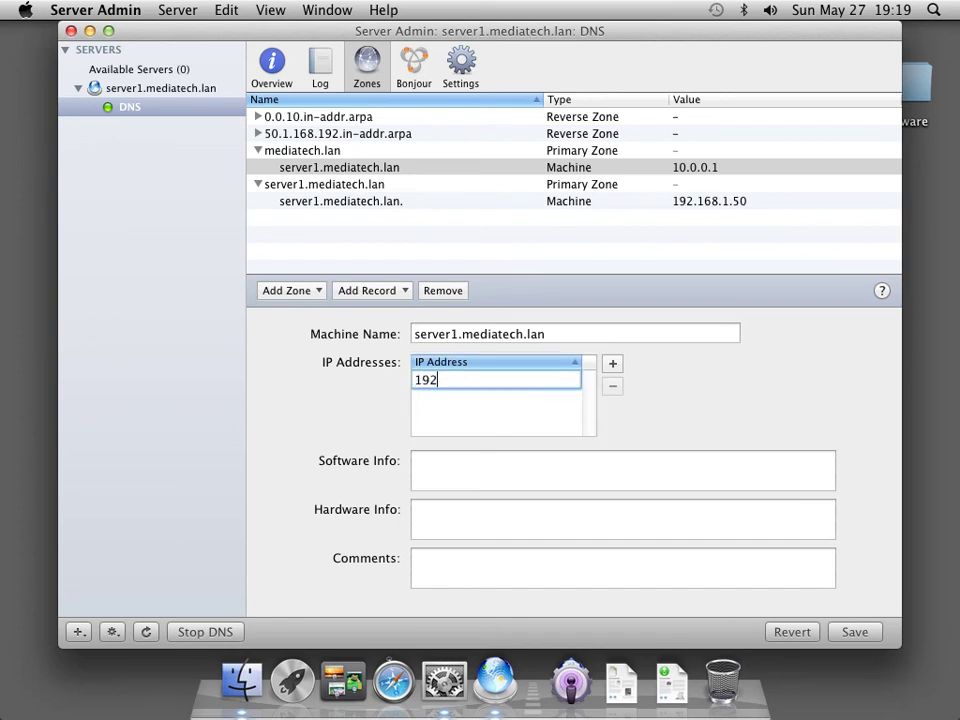
{"action": "type", "text": ".168.1.50"}
{"action": "left_click", "coordinate": [852, 633]}
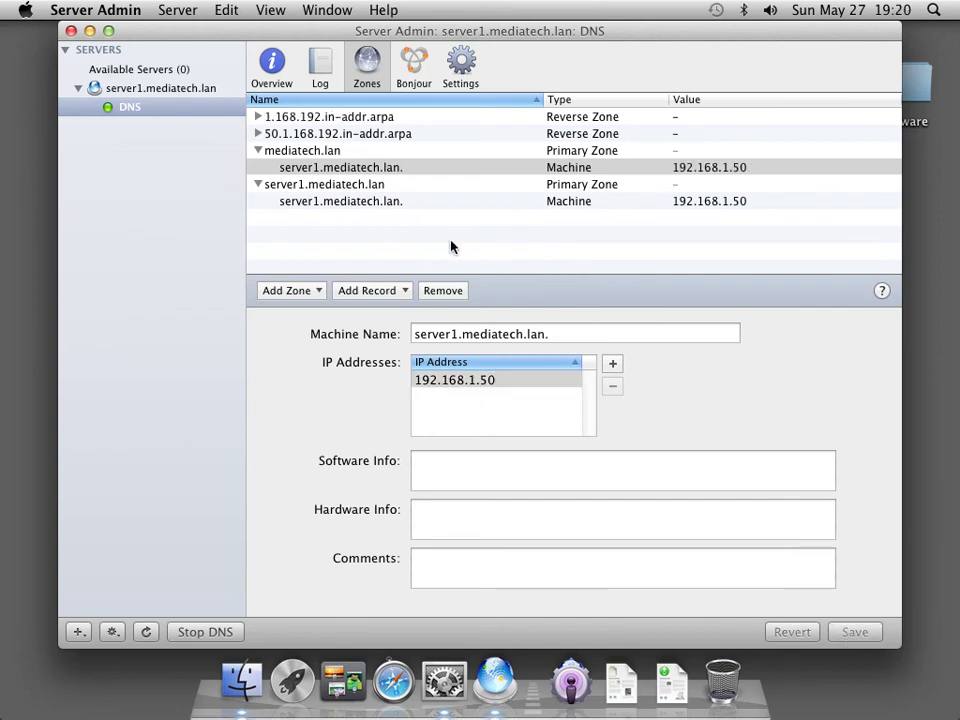
{"action": "left_click", "coordinate": [270, 151]}
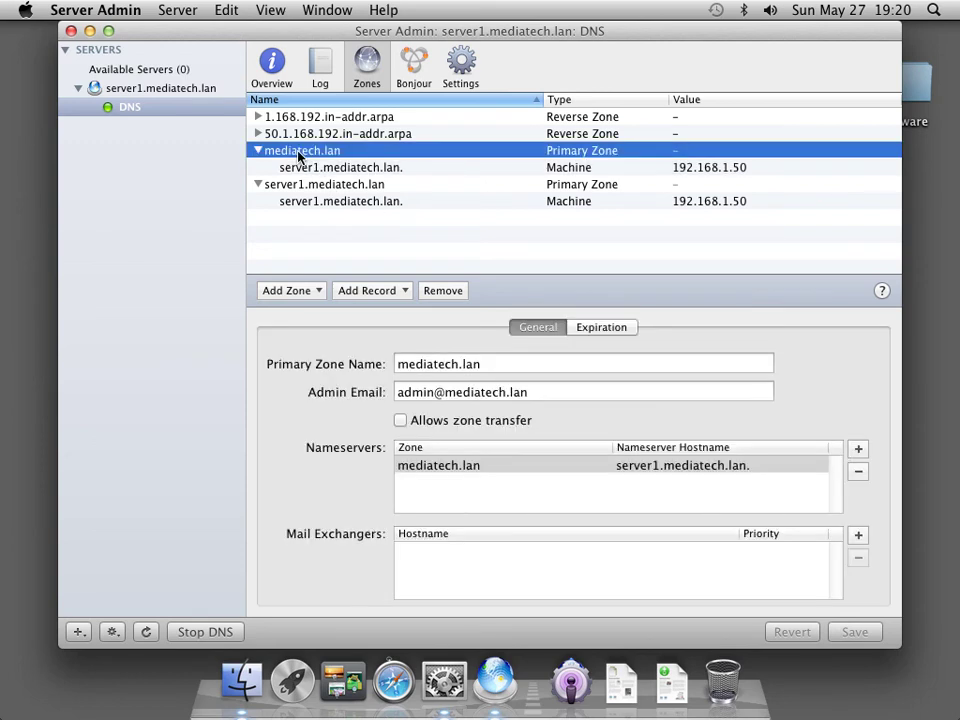
{"action": "left_click", "coordinate": [298, 168]}
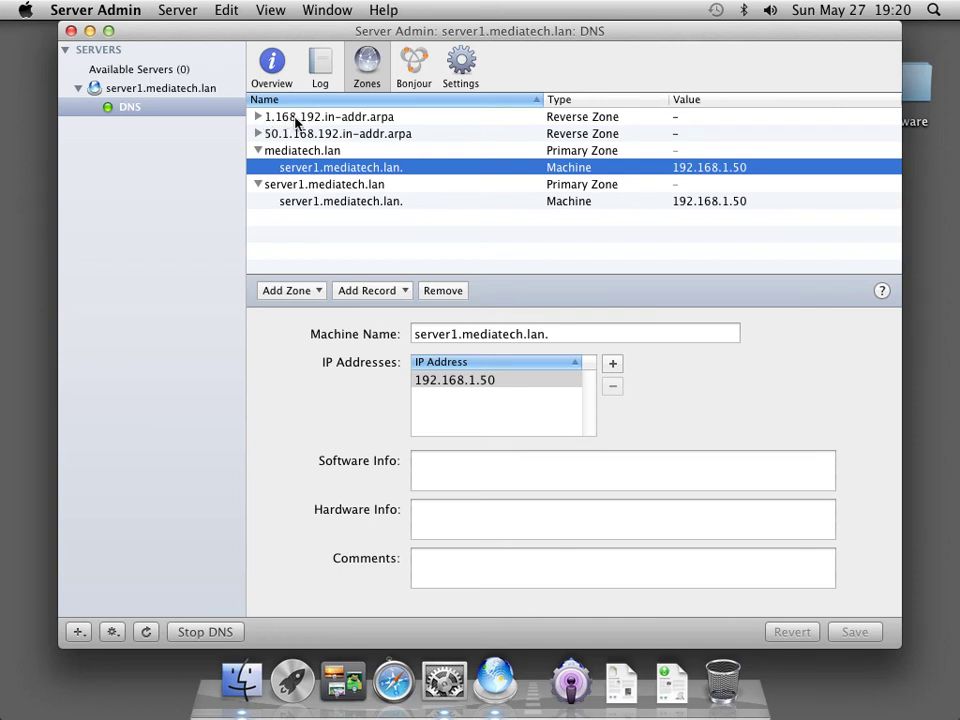
Delete the old 50.1.168.192.in-addr.arpa reverse zone and the old server1.mediatech.lan zone.
{"action": "left_click", "coordinate": [283, 134]}
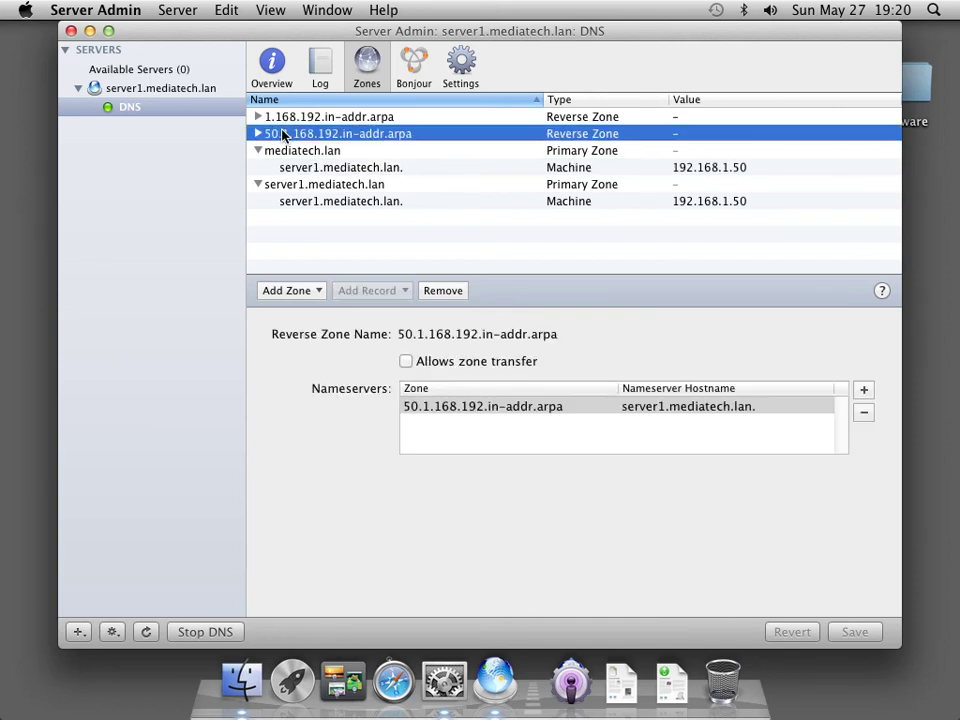
{"action": "left_click", "coordinate": [436, 291]}
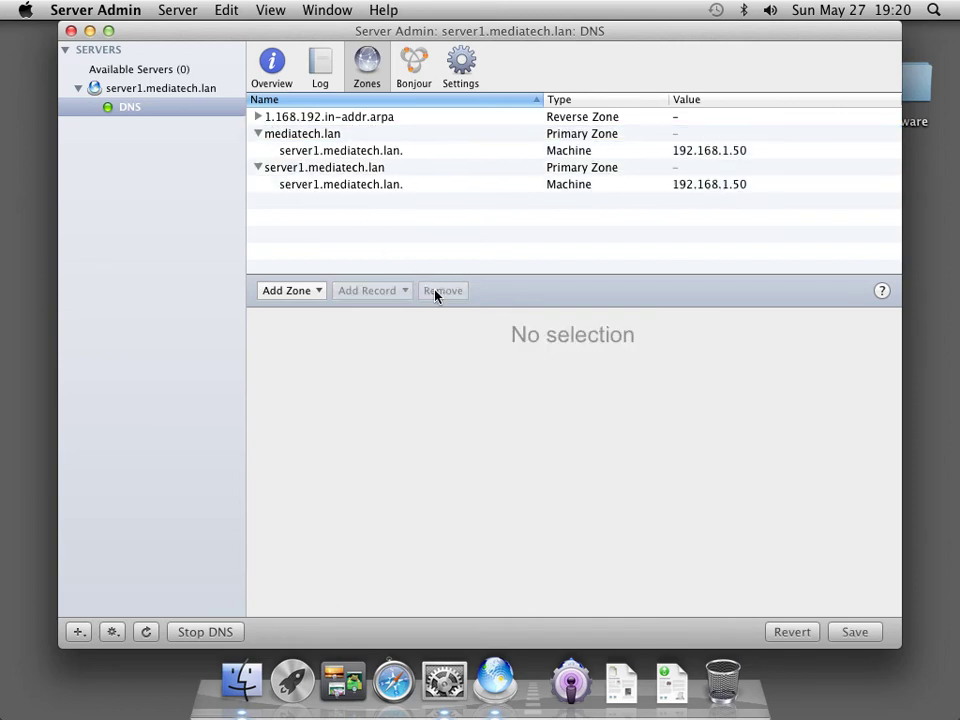
{"action": "left_click", "coordinate": [313, 170]}
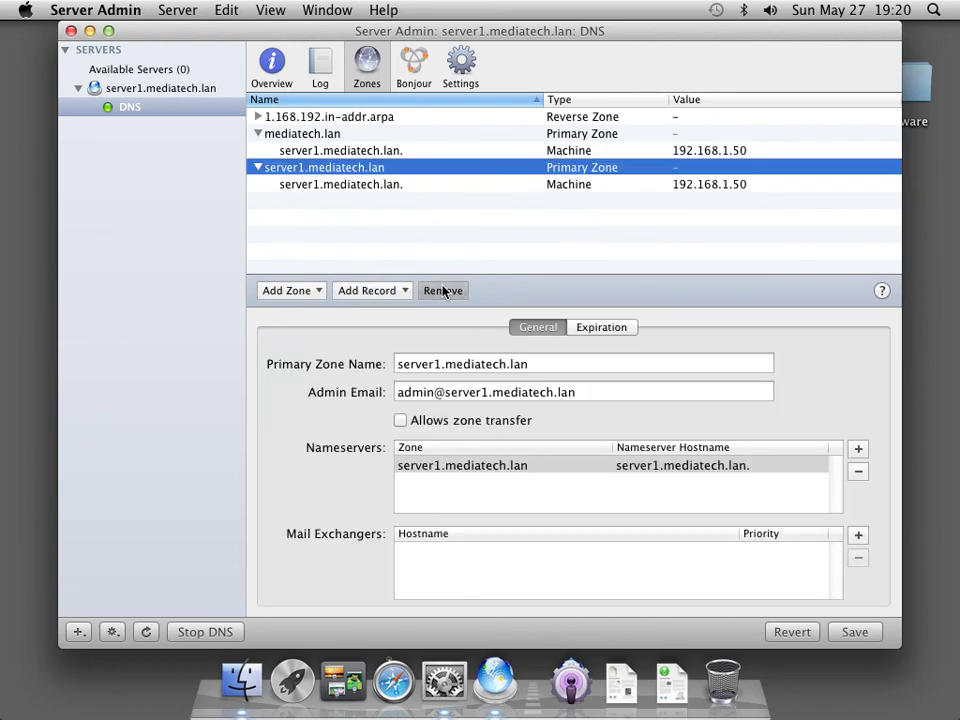
{"action": "left_click", "coordinate": [443, 290]}
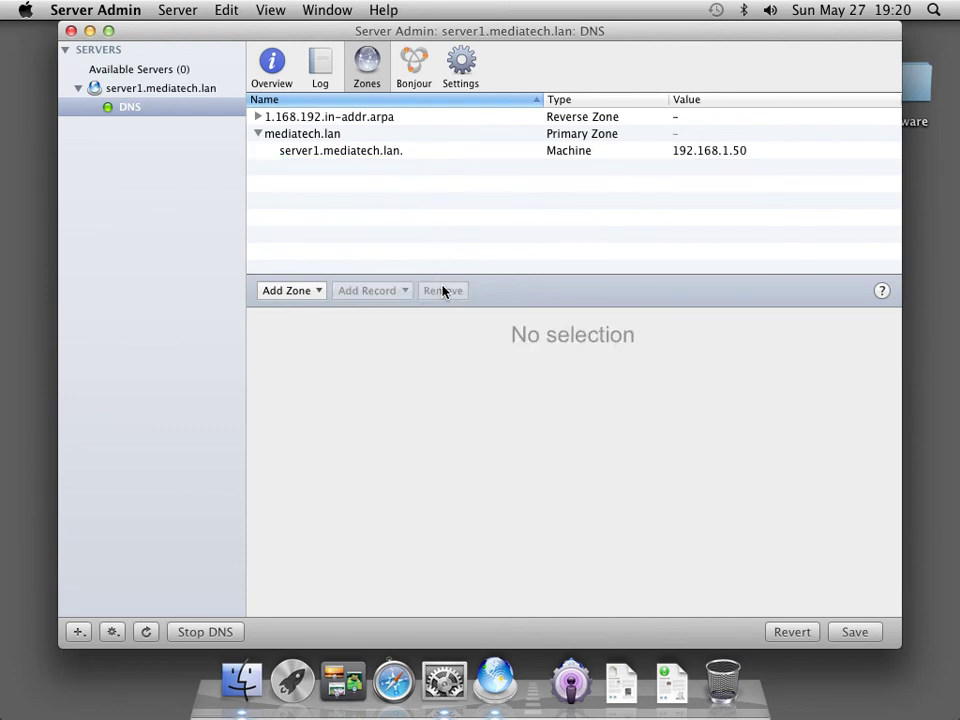
Verify 1.168.192.in-addr.arpa maps 192.168.1.50 to server1.mediatech.lan and save the zone changes.
{"action": "left_click", "coordinate": [257, 118]}
{"action": "left_click", "coordinate": [292, 136]}
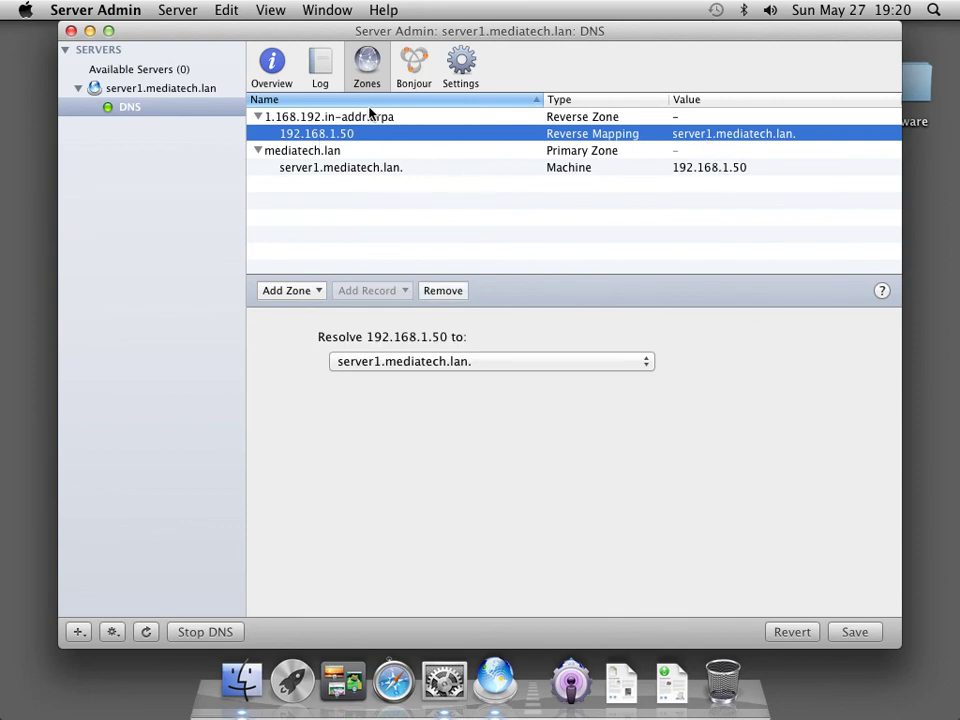
{"action": "left_click", "coordinate": [321, 151]}
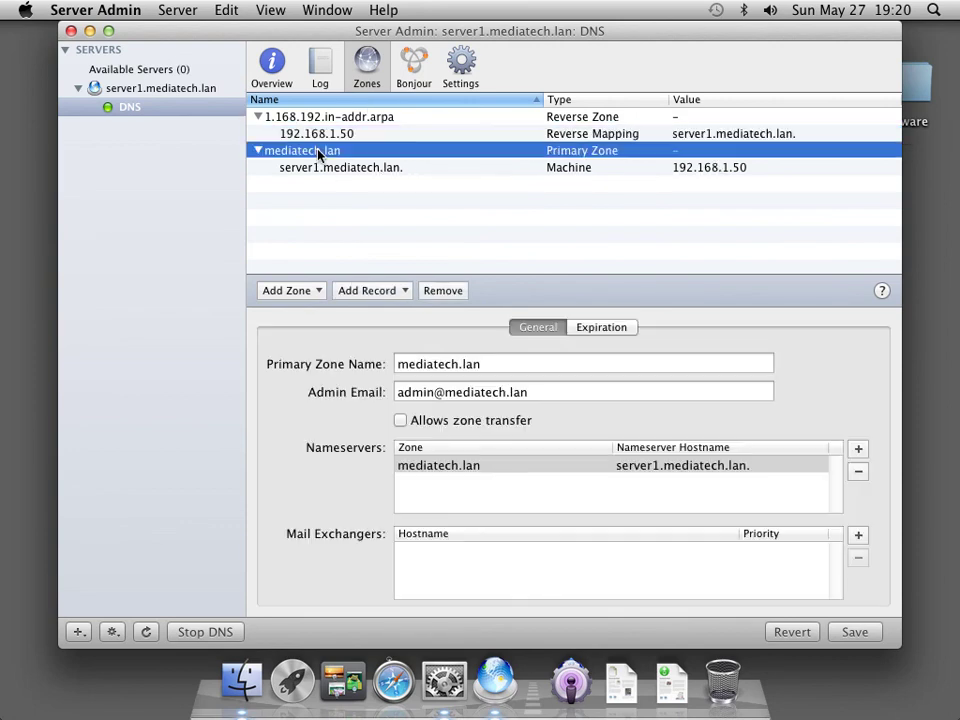
{"action": "left_click", "coordinate": [322, 118]}
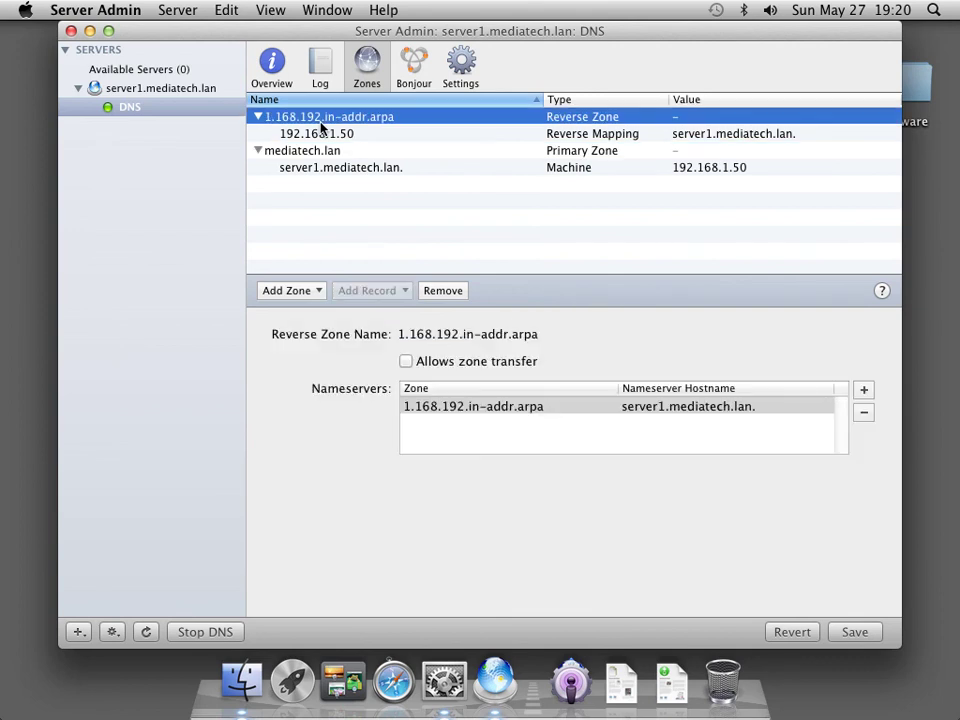
{"action": "left_click", "coordinate": [847, 631]}
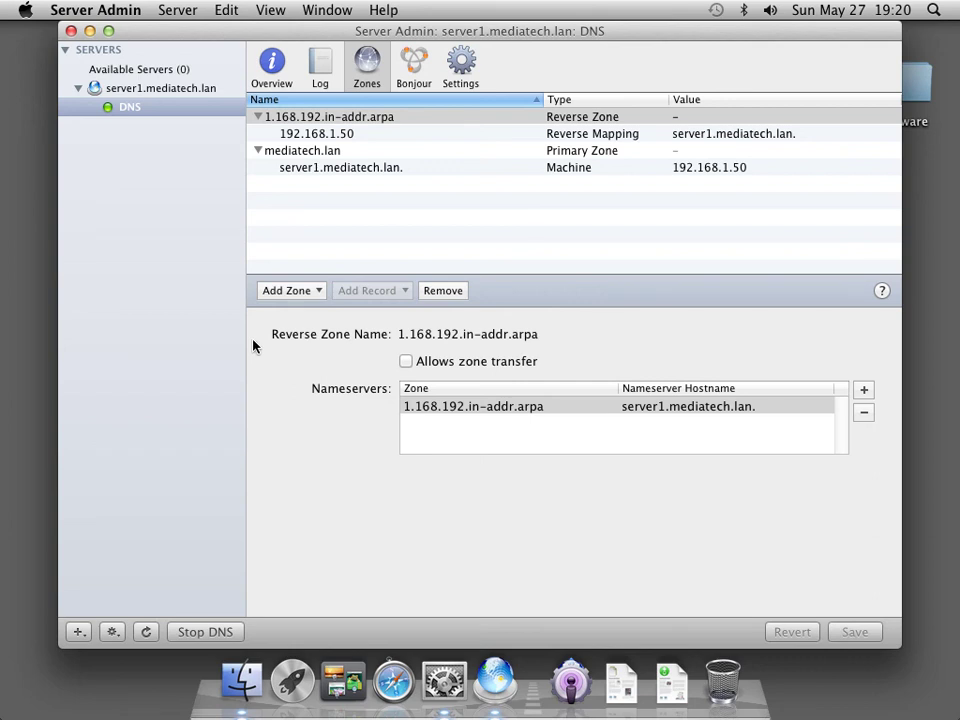
{"action": "left_click", "coordinate": [120, 12]}
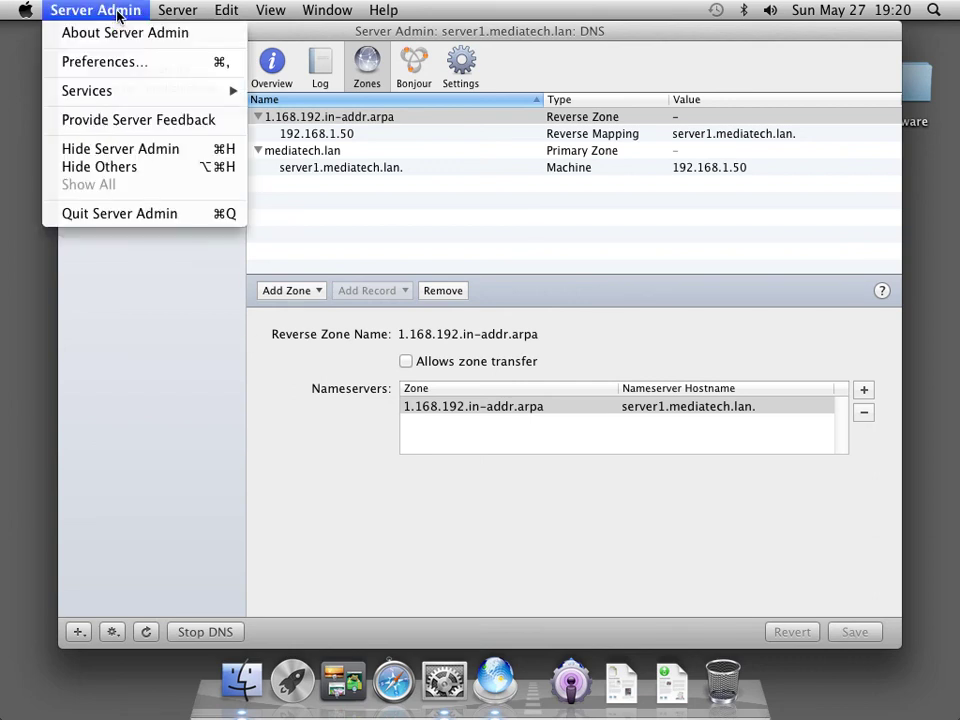
Quit Server Admin.
{"action": "left_click", "coordinate": [130, 214]}
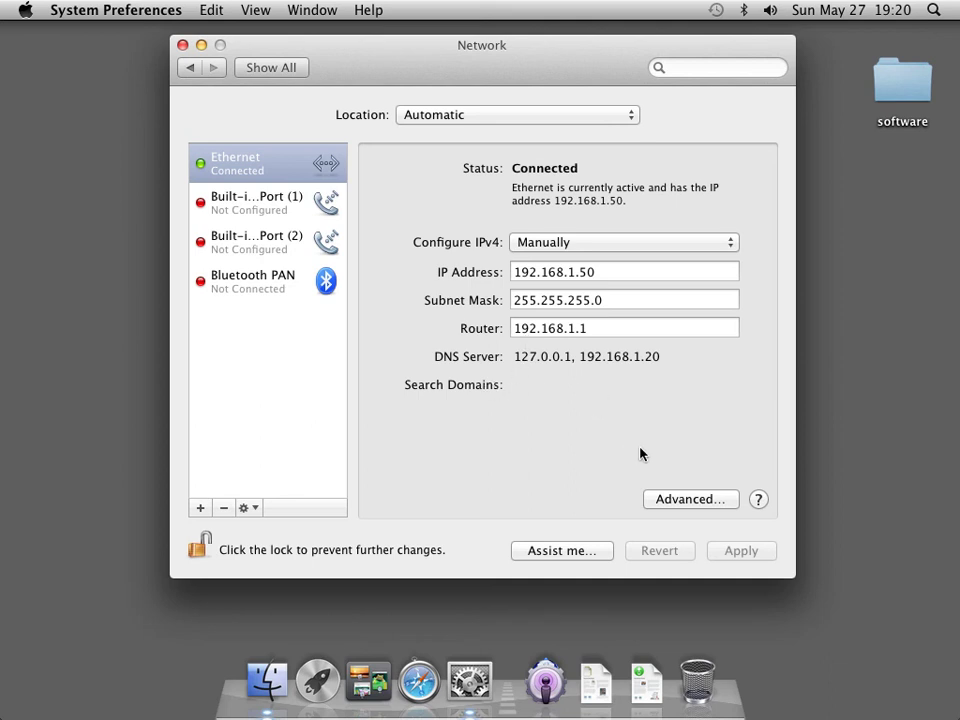
In Ethernet's DNS settings, remove 192.168.1.20 and change 127.0.0.1 to 192.168.1.50.
{"action": "left_click", "coordinate": [669, 500]}
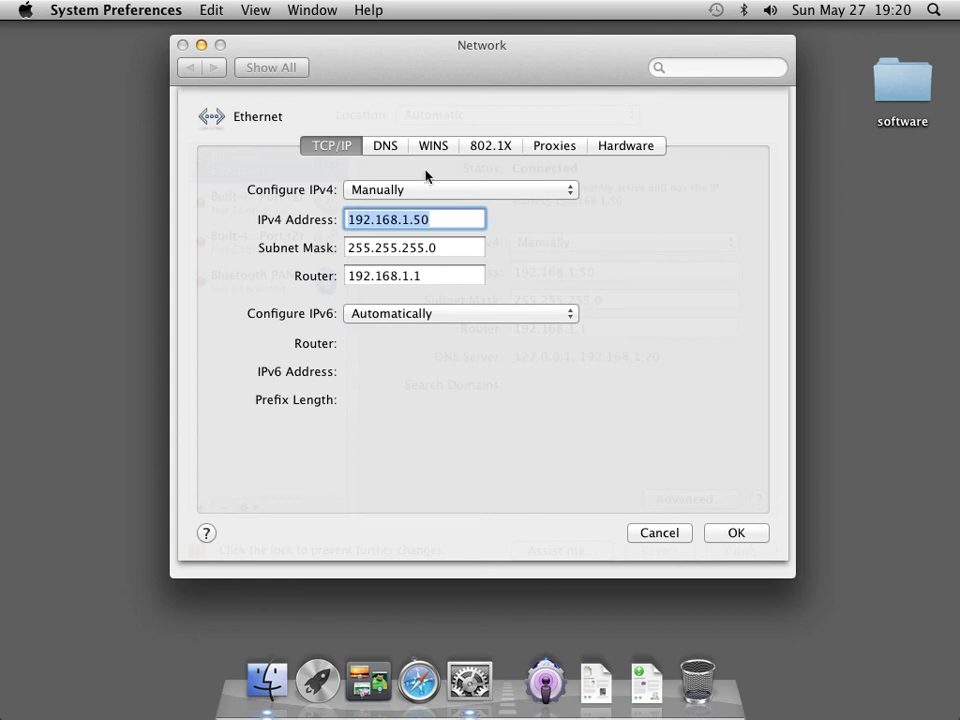
{"action": "left_click", "coordinate": [381, 147]}
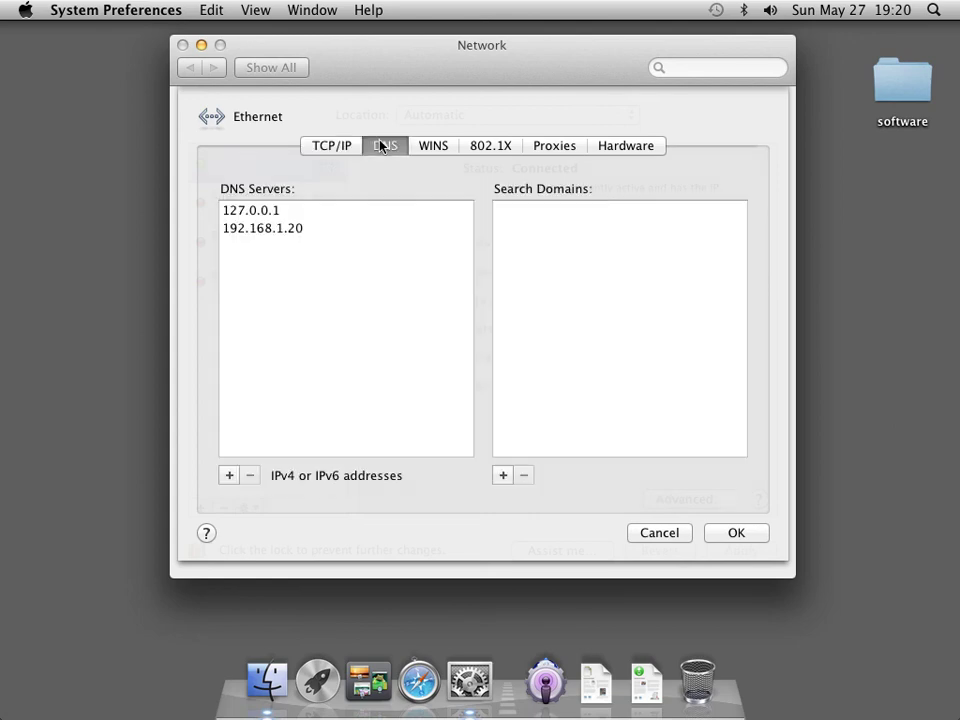
{"action": "left_click", "coordinate": [281, 228]}
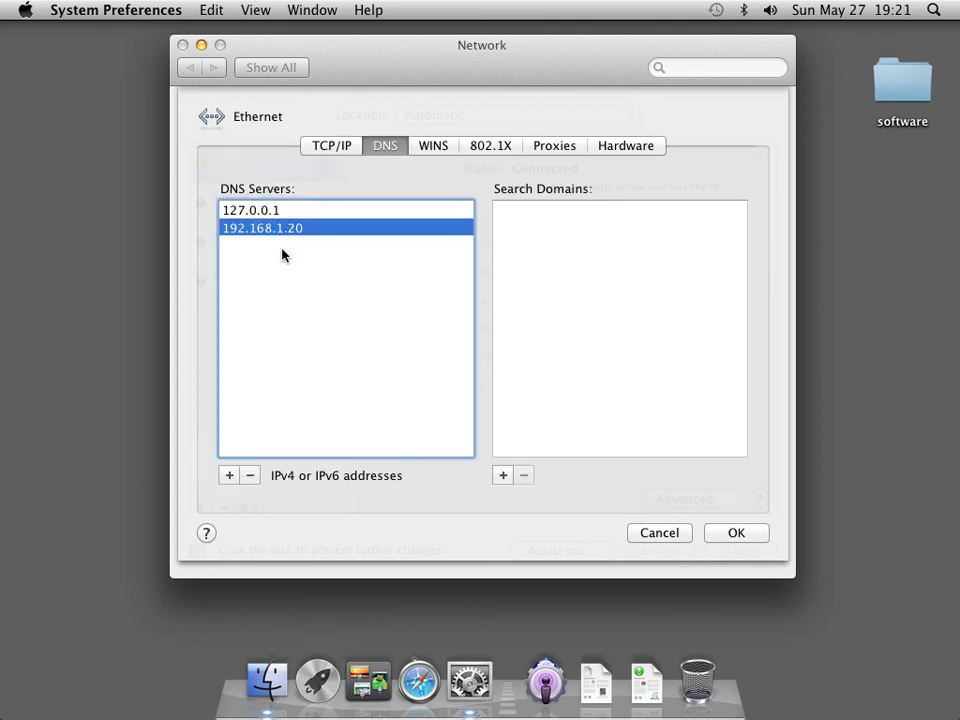
{"action": "left_click", "coordinate": [252, 476]}
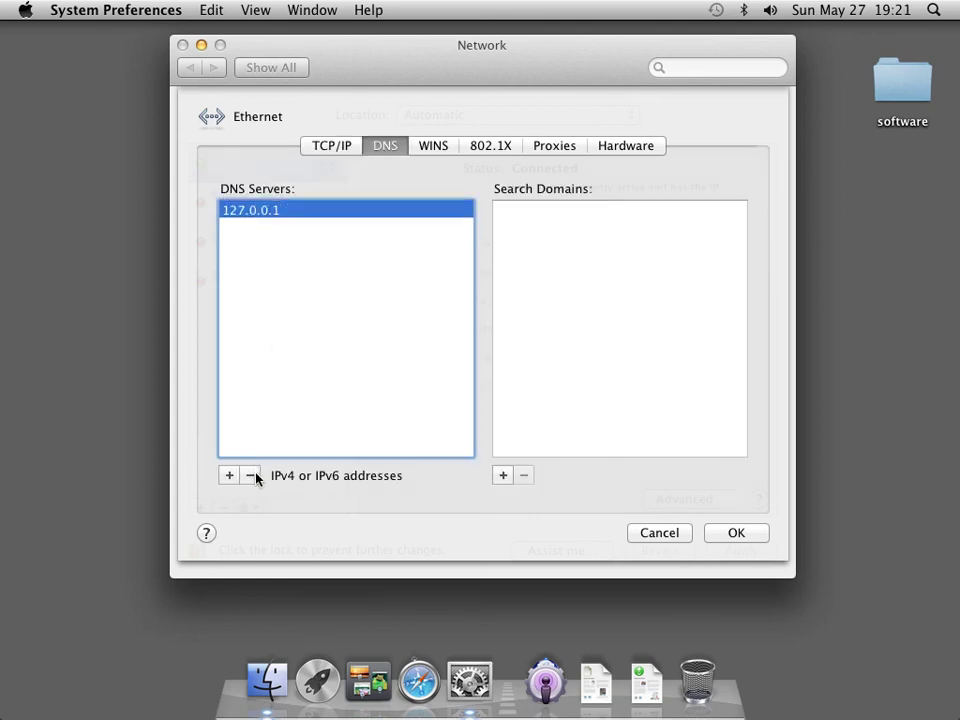
{"action": "double_click", "coordinate": [279, 210]}
{"action": "type", "text": "2.1"}
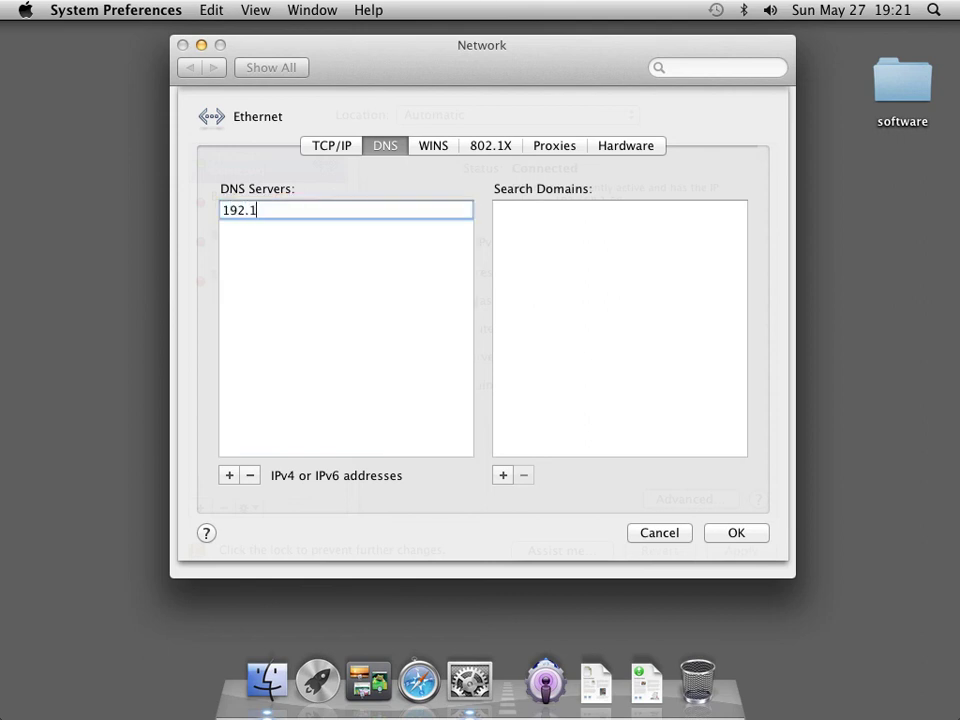
{"action": "type", "text": "68.1.50"}
{"action": "key", "text": "Return"}
Add search domain mediatech.lan, apply the network settings, and close Network preferences.
{"action": "left_click", "coordinate": [503, 475]}
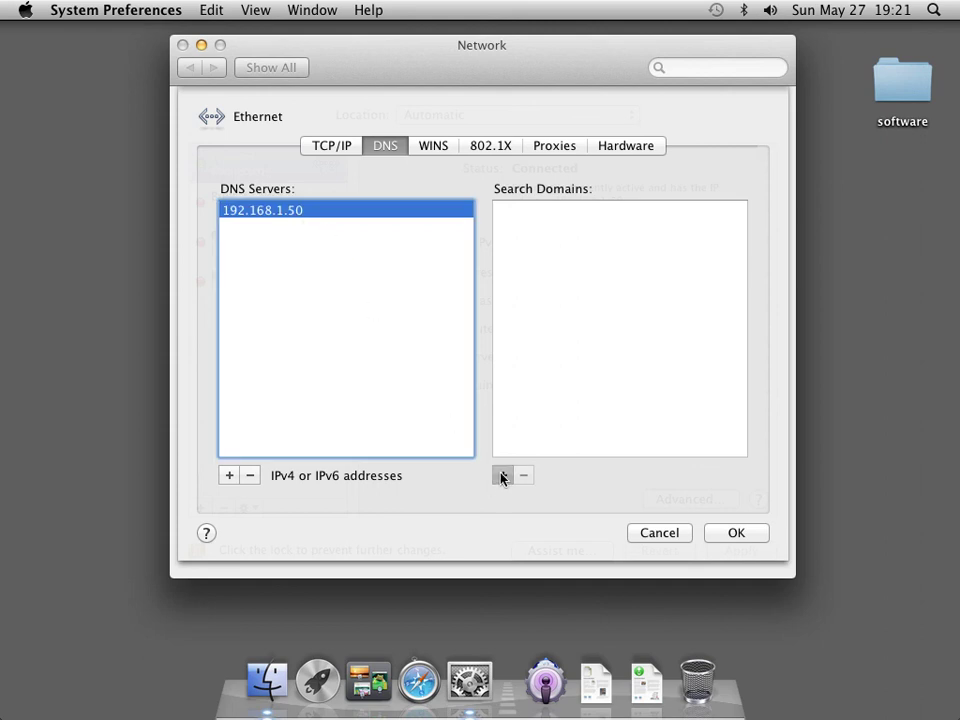
{"action": "type", "text": "mediatech.lan"}
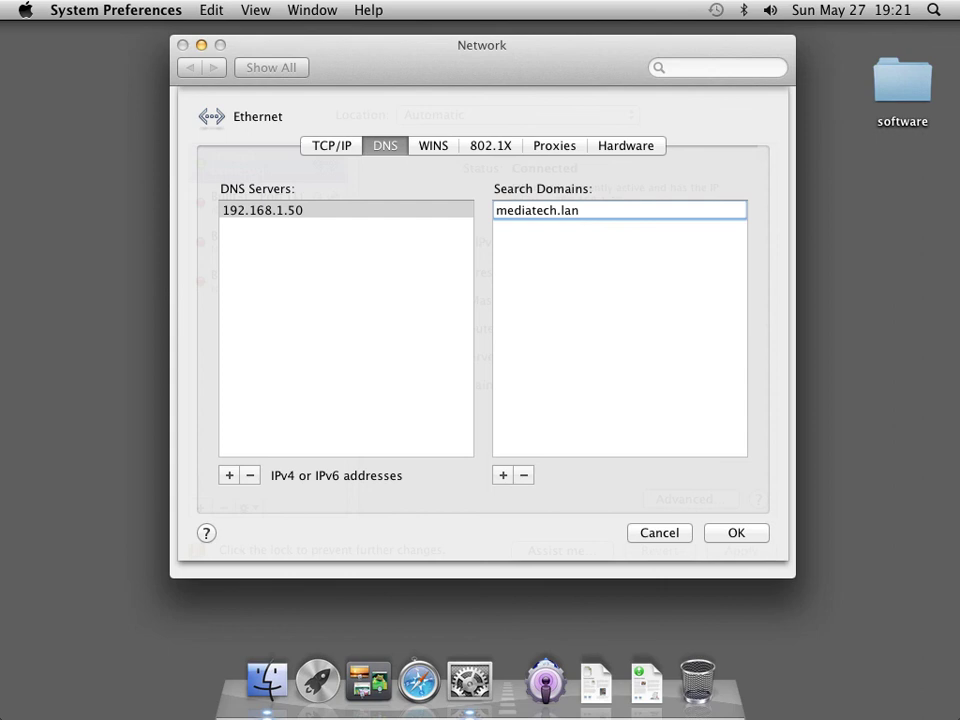
{"action": "left_click", "coordinate": [745, 537]}
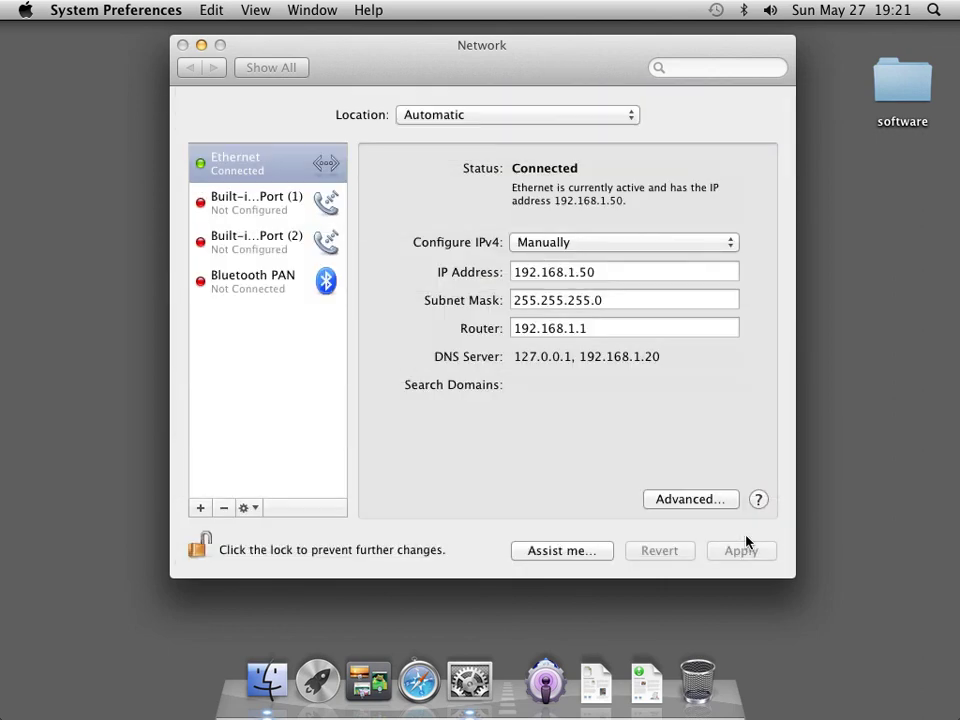
{"action": "left_click", "coordinate": [740, 551]}
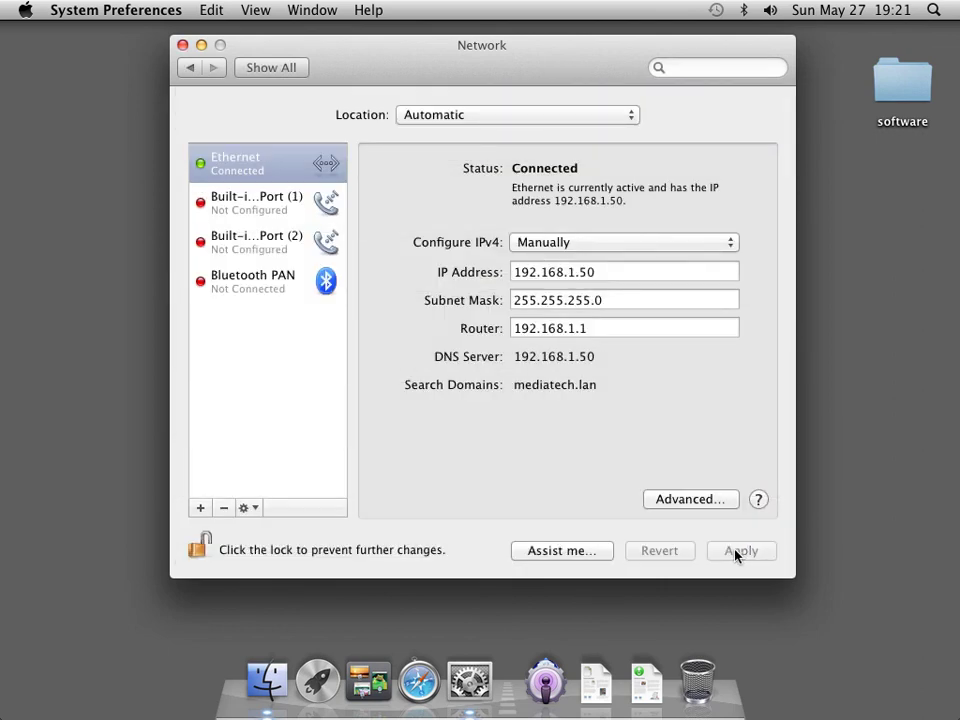
{"action": "left_click", "coordinate": [183, 45]}
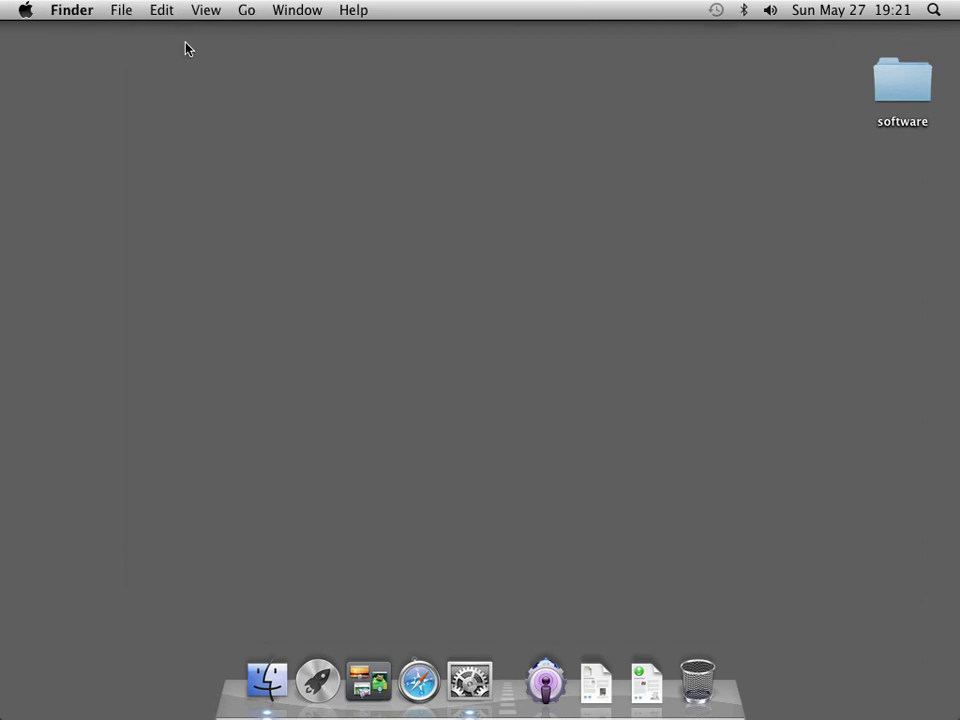
{"action": "left_click", "coordinate": [546, 681]}
{"action": "left_click", "coordinate": [486, 440]}
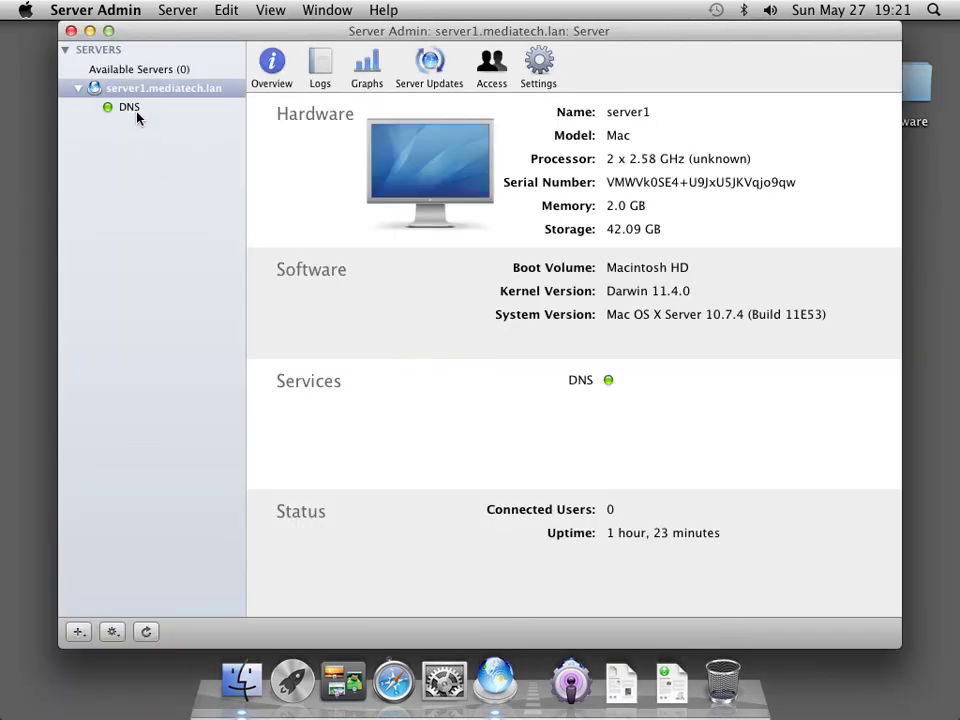
{"action": "left_click", "coordinate": [135, 110]}
{"action": "left_click", "coordinate": [459, 66]}
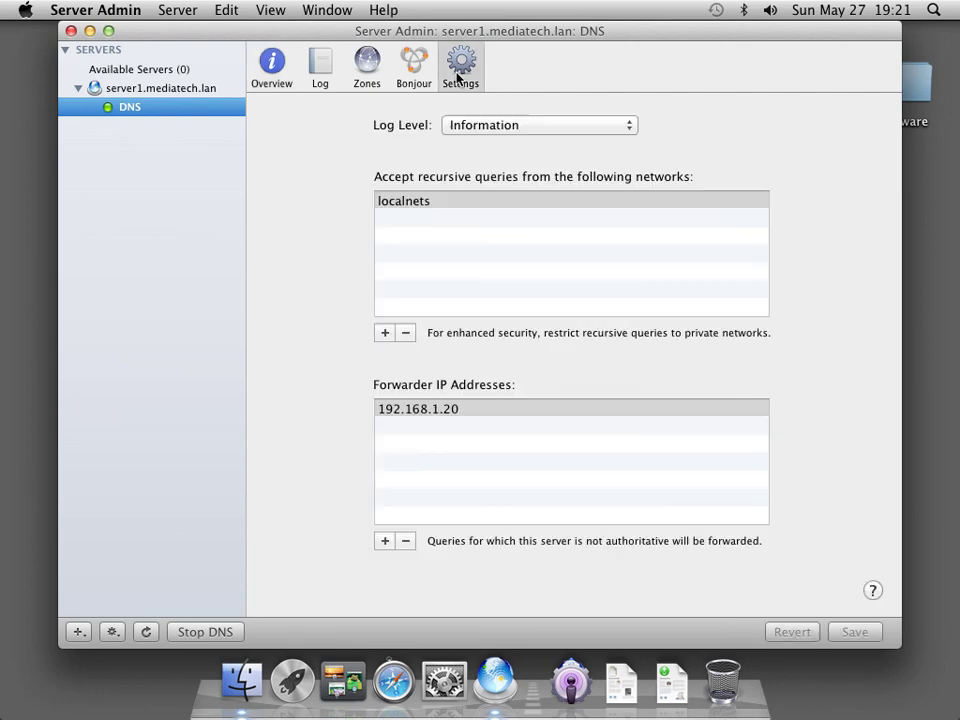
{"action": "left_click", "coordinate": [465, 412]}
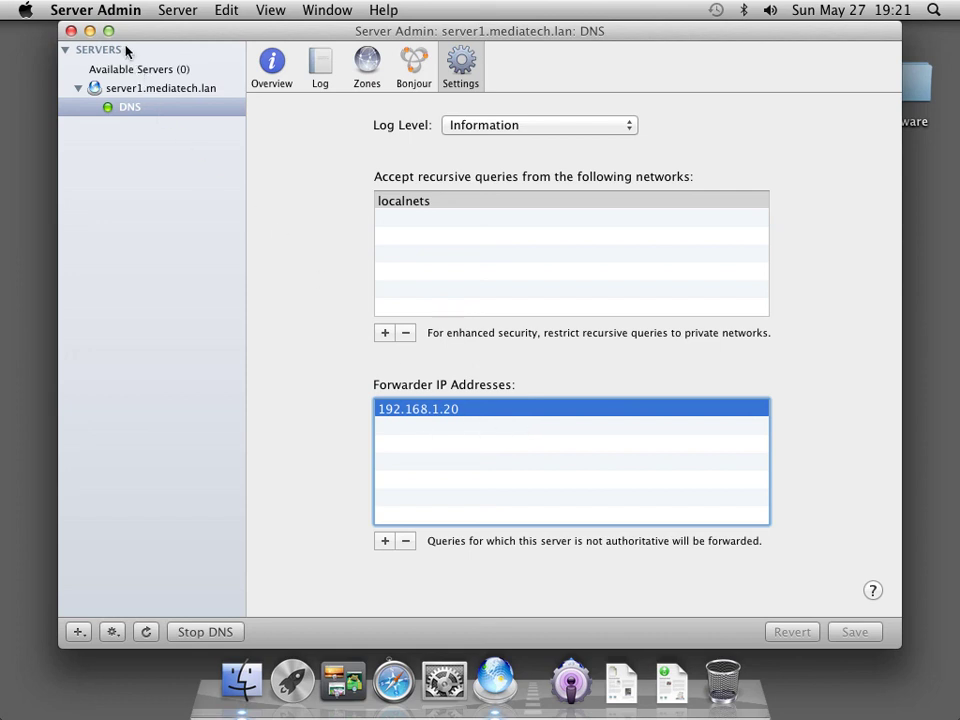
{"action": "left_click", "coordinate": [113, 14]}
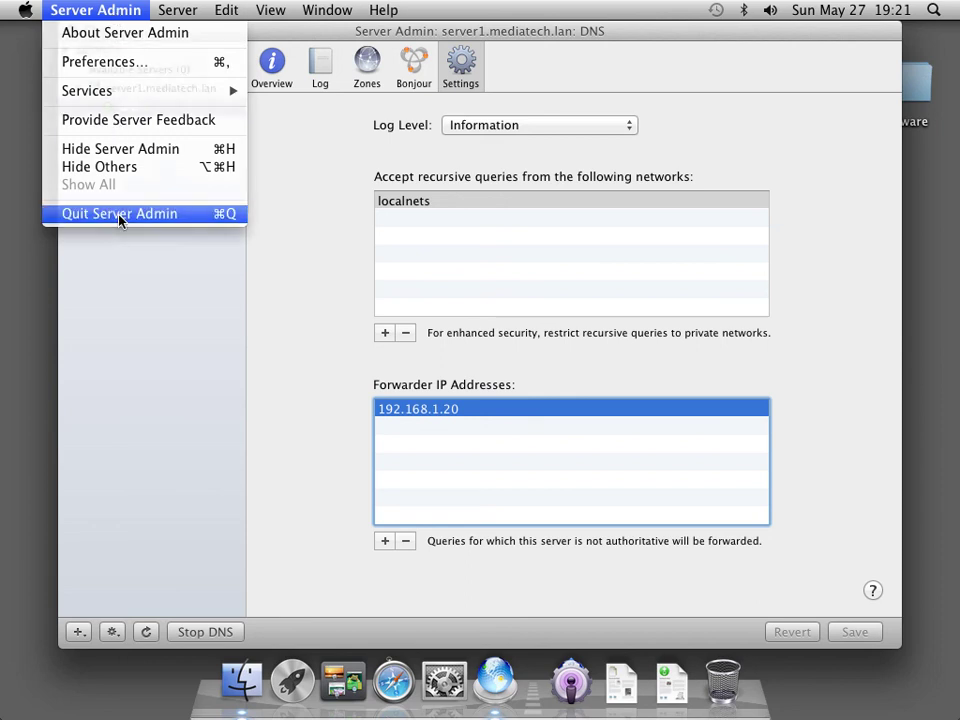
{"action": "left_click", "coordinate": [120, 217]}
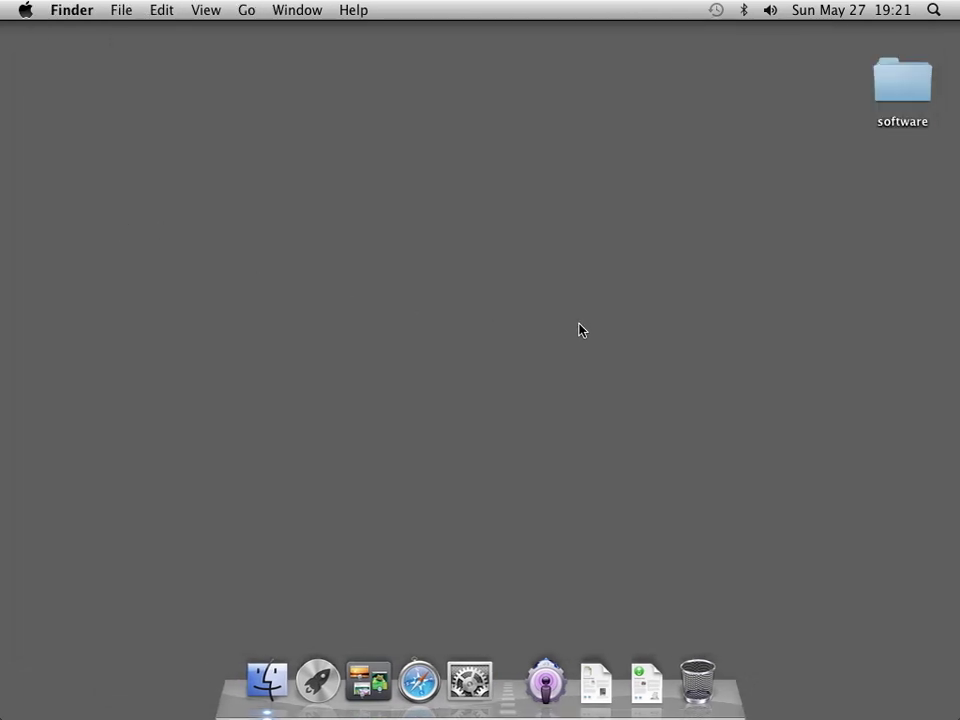
Search Spotlight for Terminal and launch it.
{"action": "left_click", "coordinate": [933, 10]}
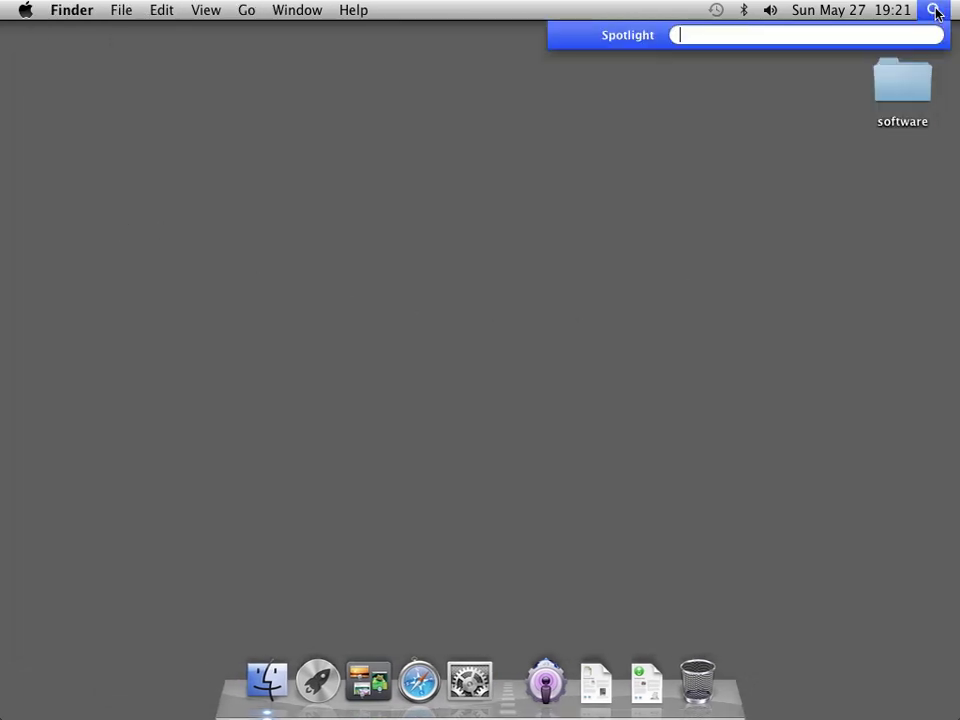
{"action": "type", "text": "termian"}
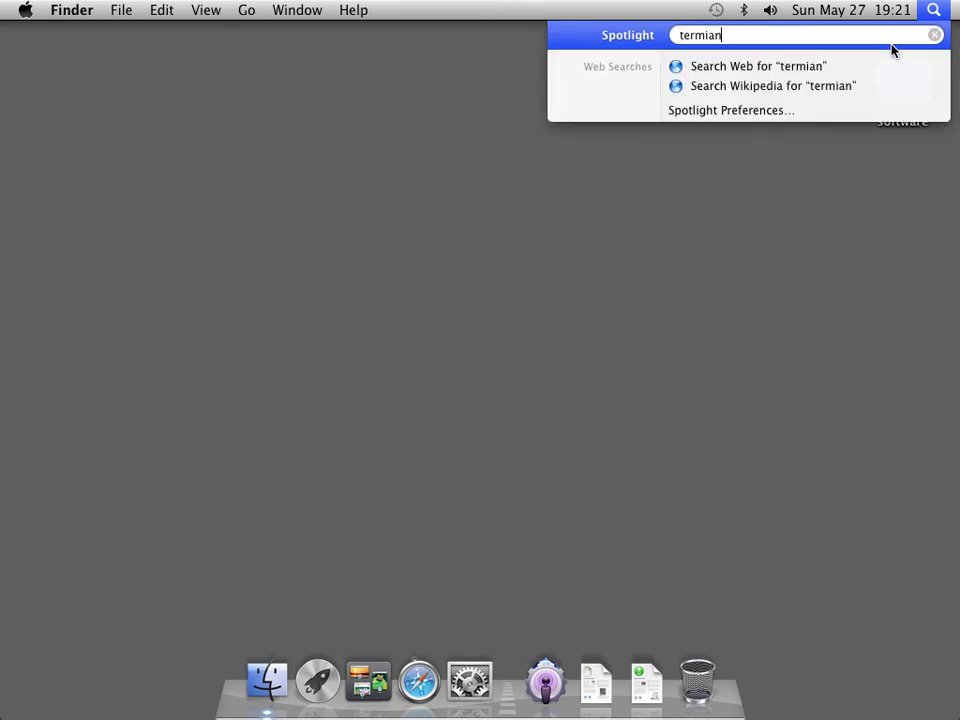
{"action": "key", "text": "BackSpace"}
{"action": "key", "text": "BackSpace"}
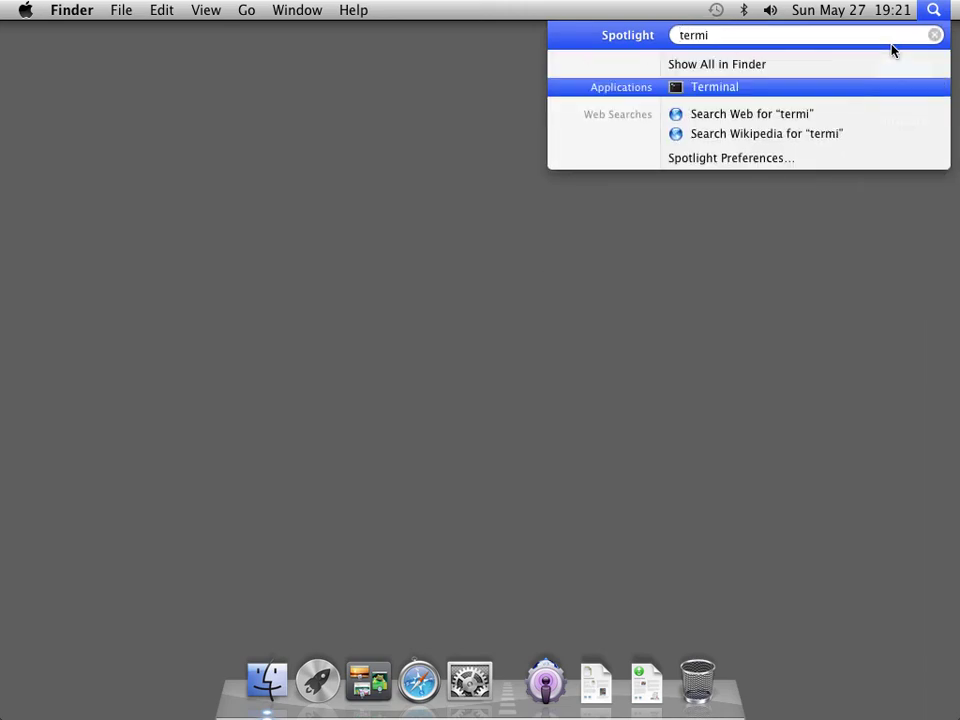
{"action": "key", "text": "Return"}
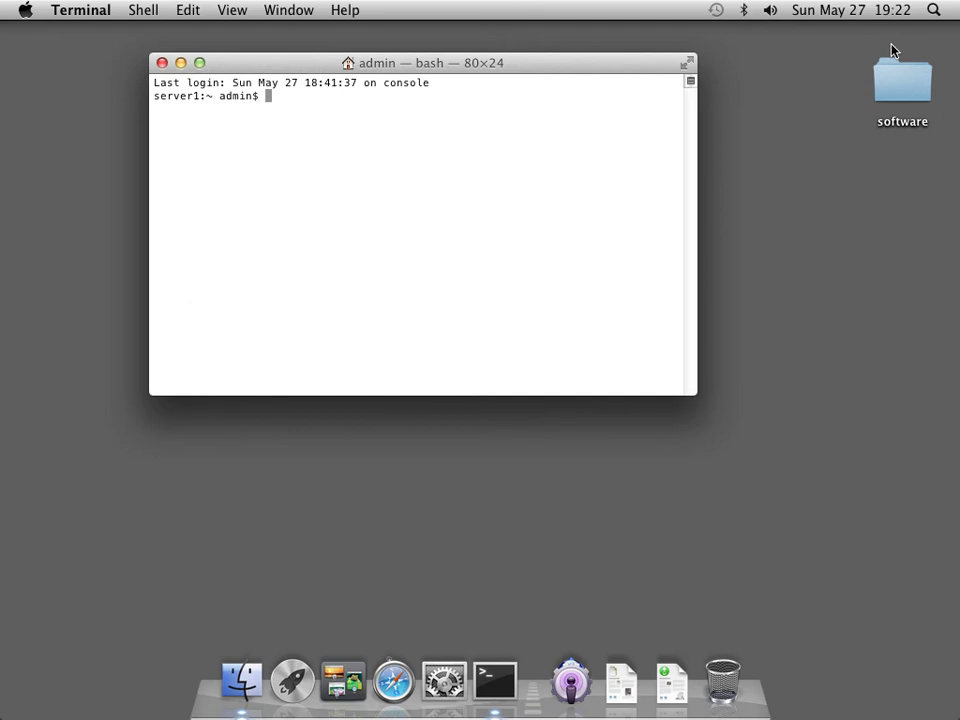
Run sudo changeip -checkhostname to confirm server1.mediatech.lan matches at 192.168.1.50, then quit Terminal.
{"action": "type", "text": "sudo changeip -"}
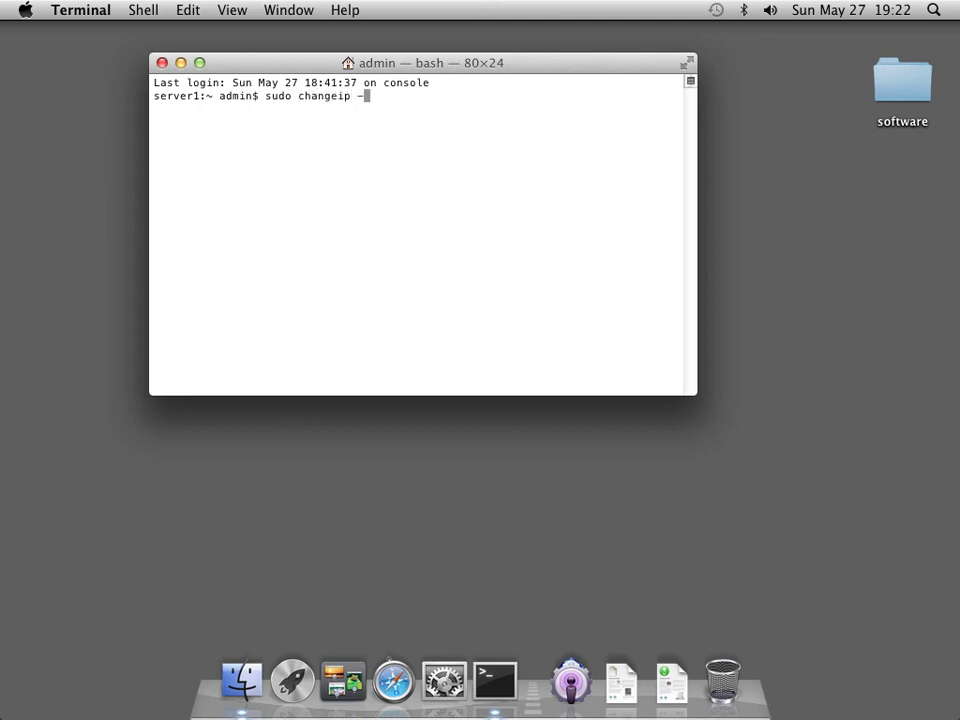
{"action": "type", "text": "checkhostname"}
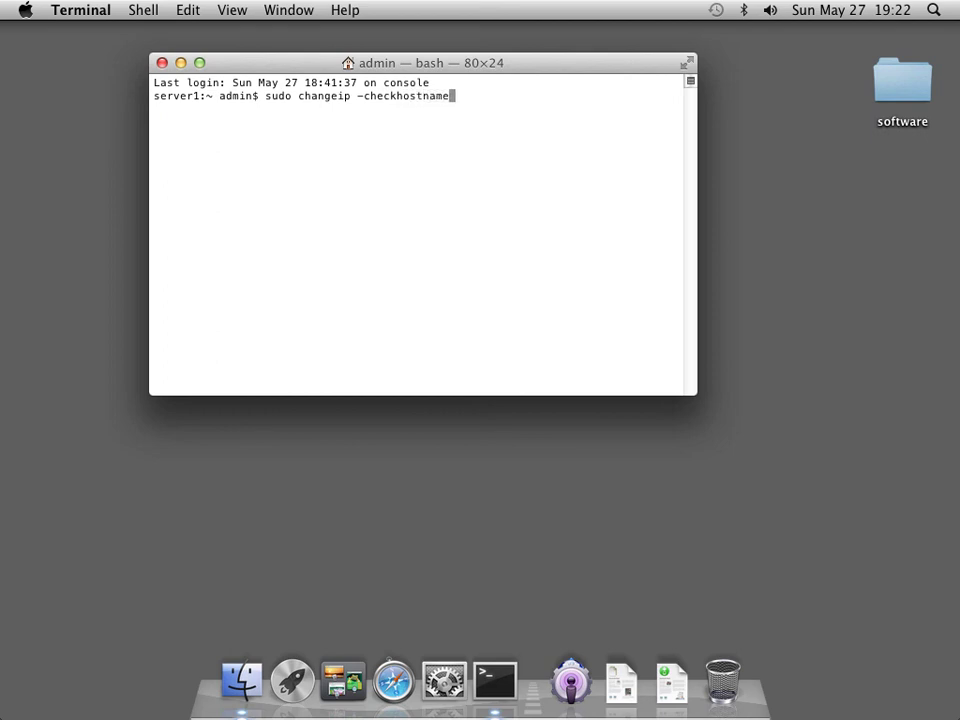
{"action": "key", "text": "Return"}
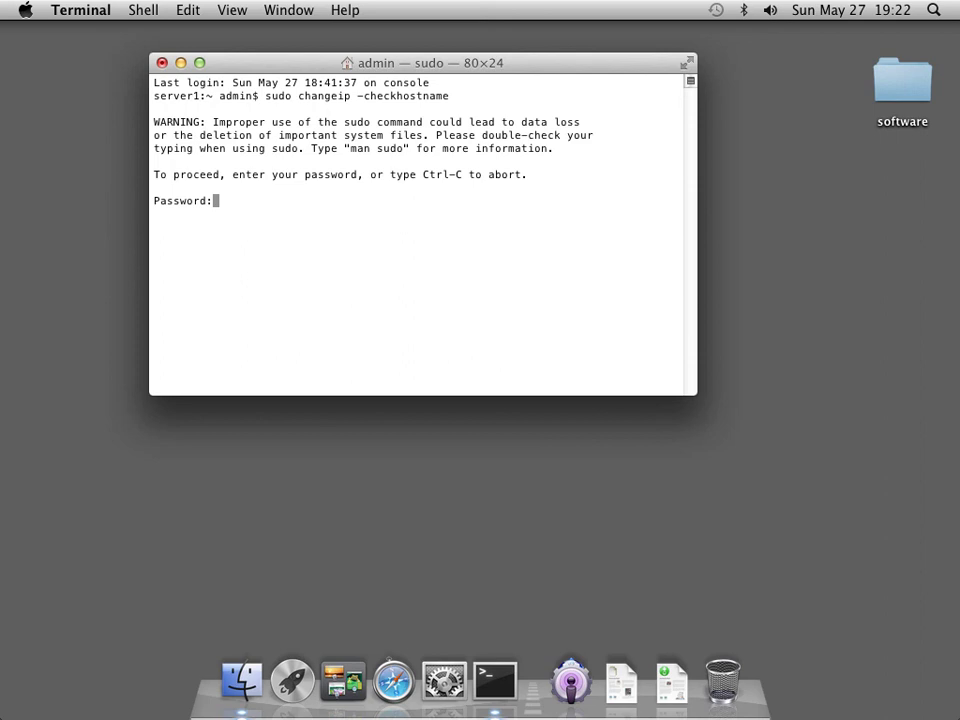
{"action": "key", "text": "Return"}
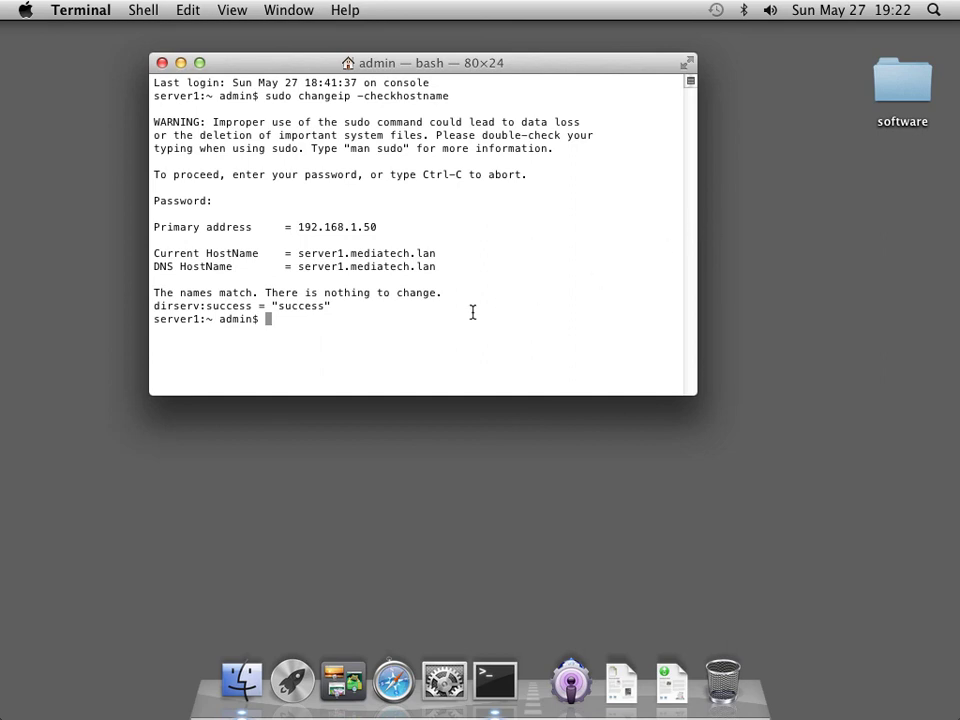
{"action": "left_click_drag", "start_coordinate": [403, 229], "coordinate": [297, 229]}
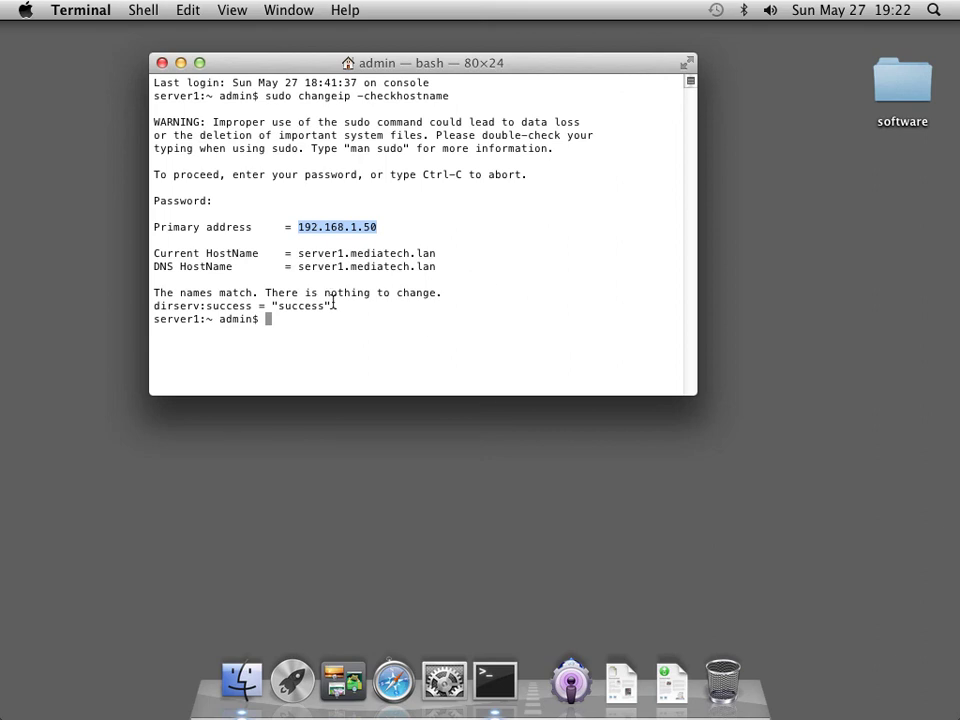
{"action": "left_click", "coordinate": [78, 14]}
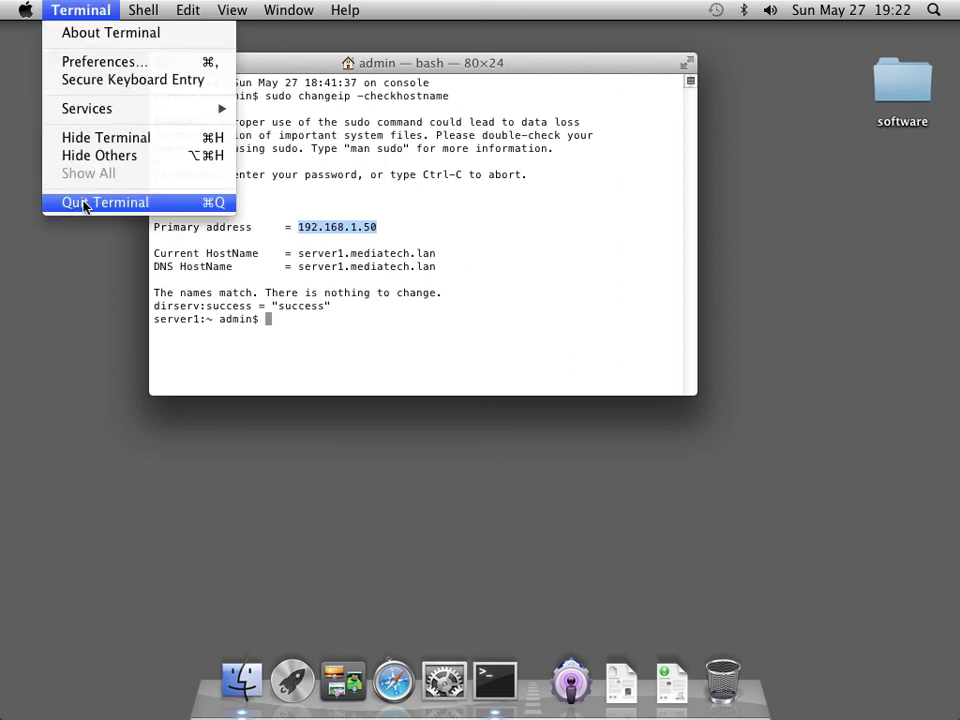
{"action": "left_click", "coordinate": [90, 208]}
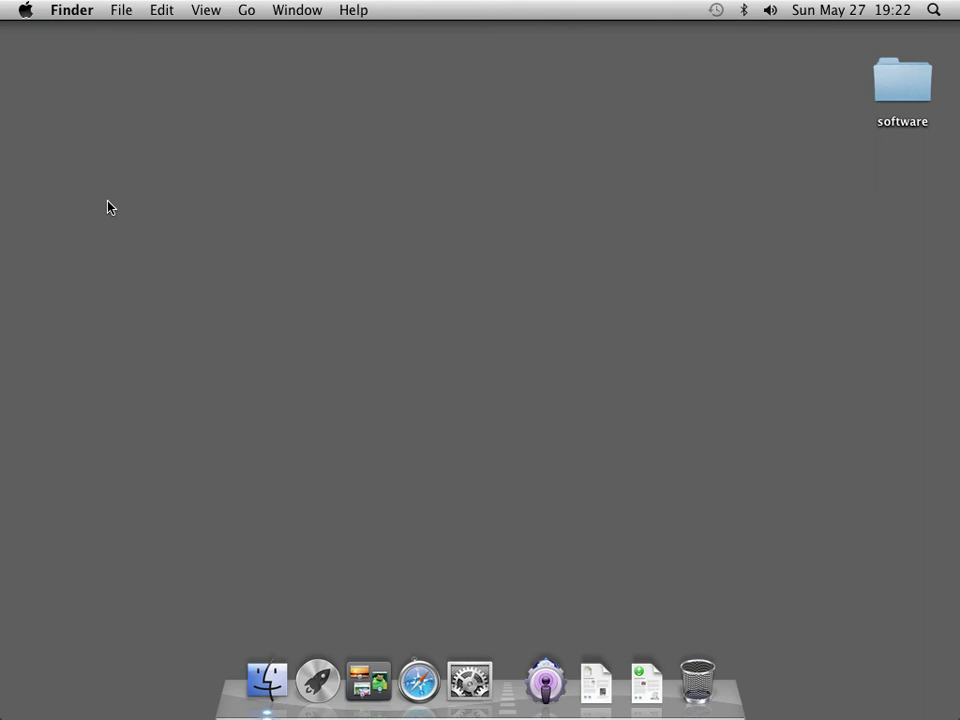